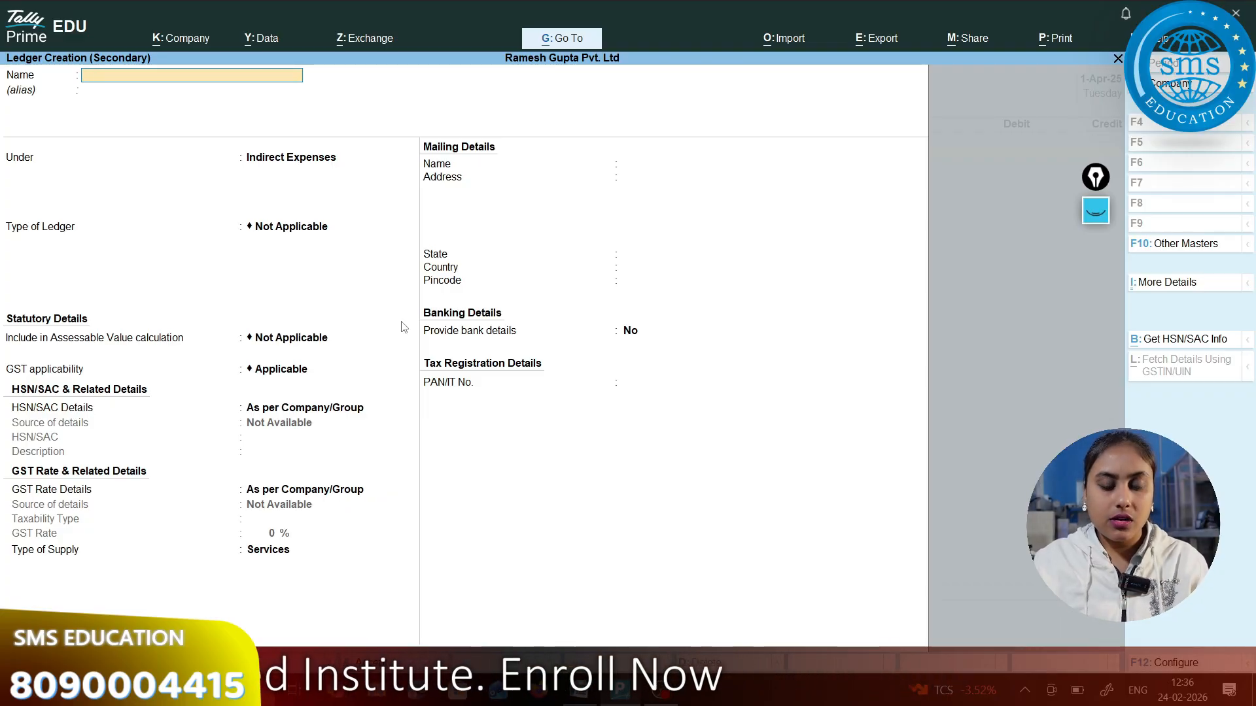
# Create a ledger named Commission under the Indirect Incomes group and save it.
pyautogui.write('C')
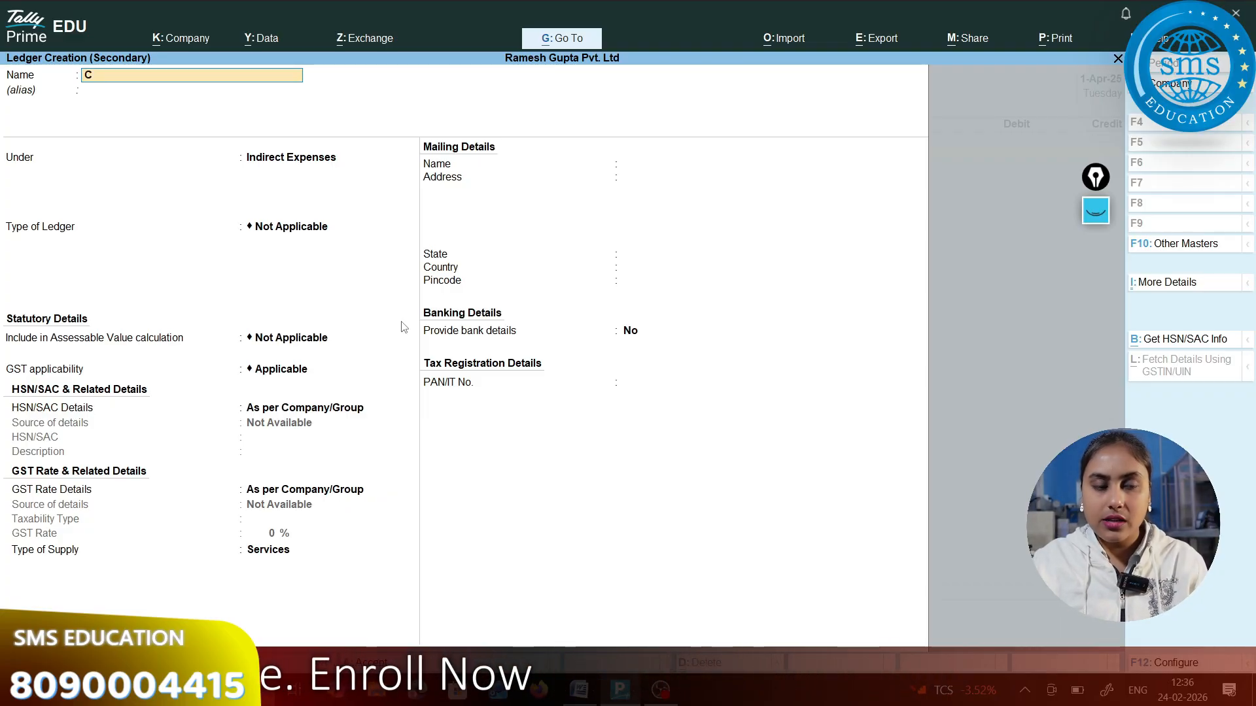
pyautogui.write('ommission')
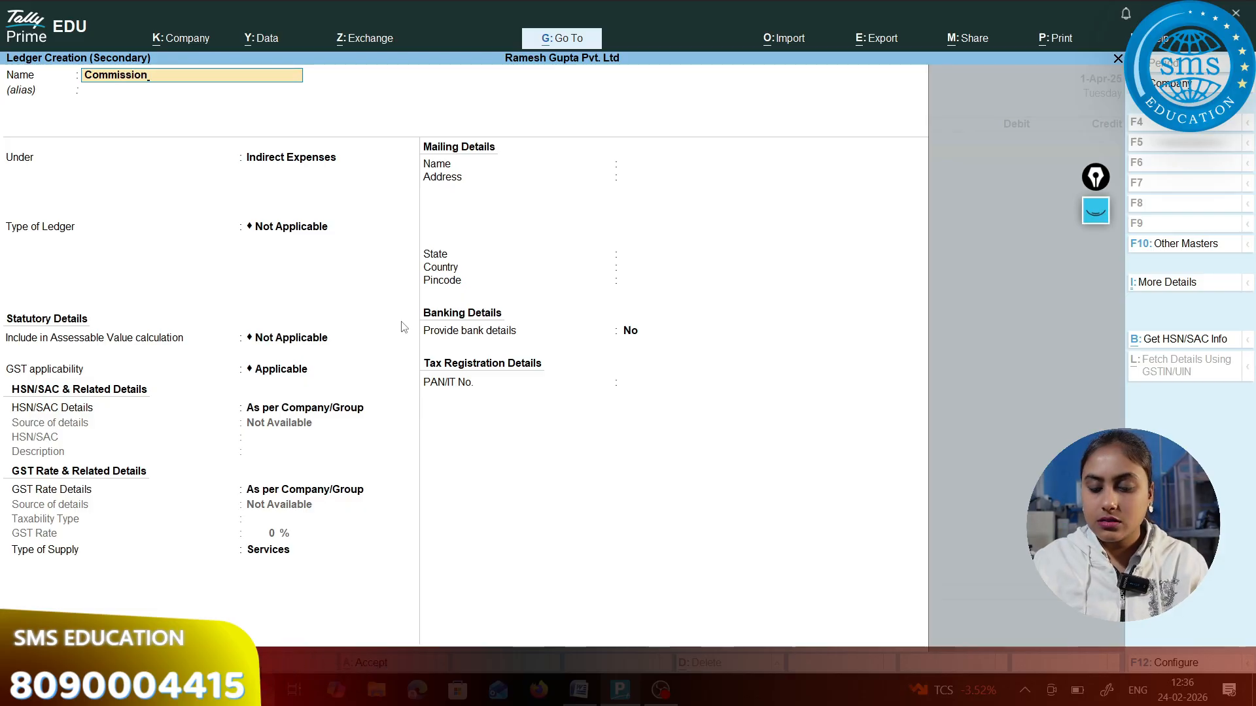
pyautogui.press('Return')
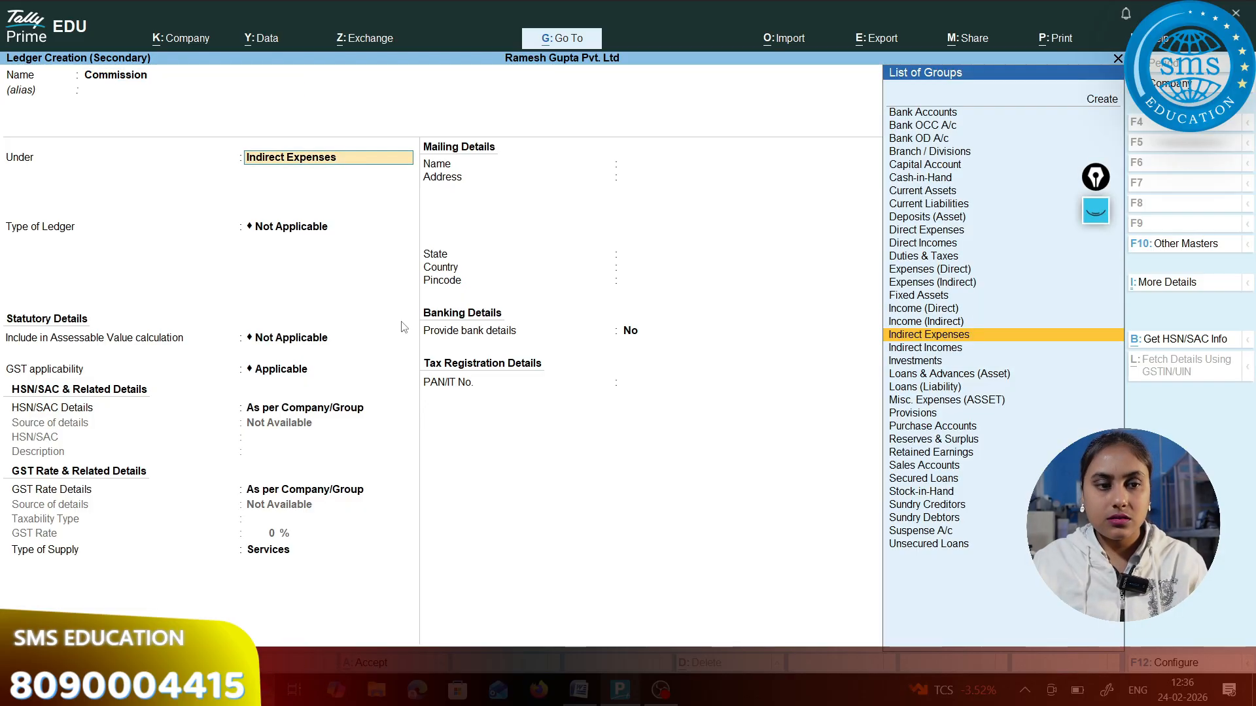
pyautogui.write('Ind')
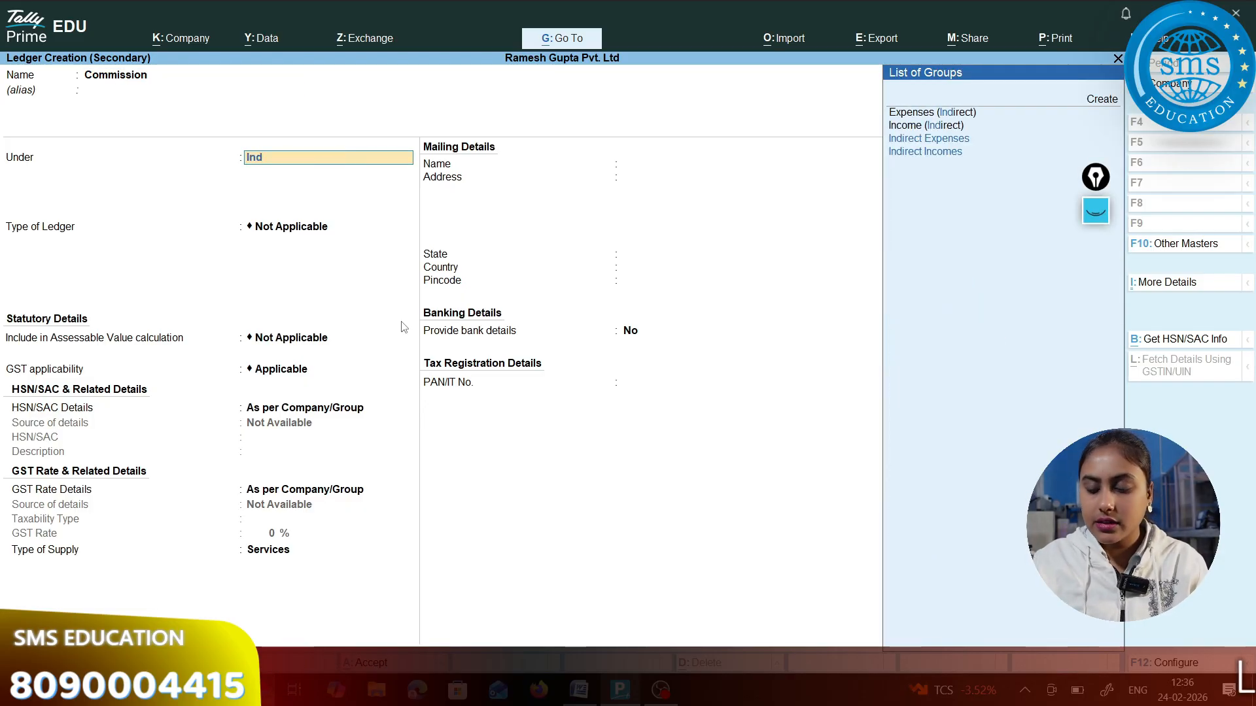
pyautogui.press('Down')
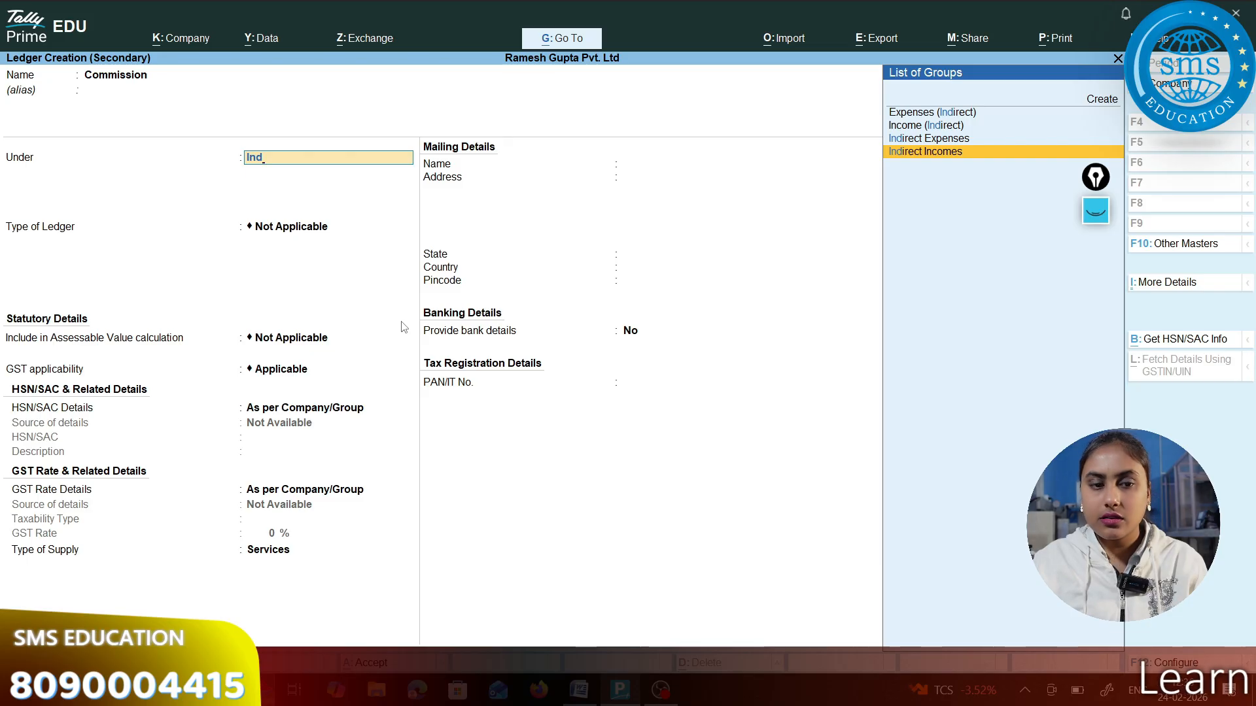
pyautogui.press('Return')
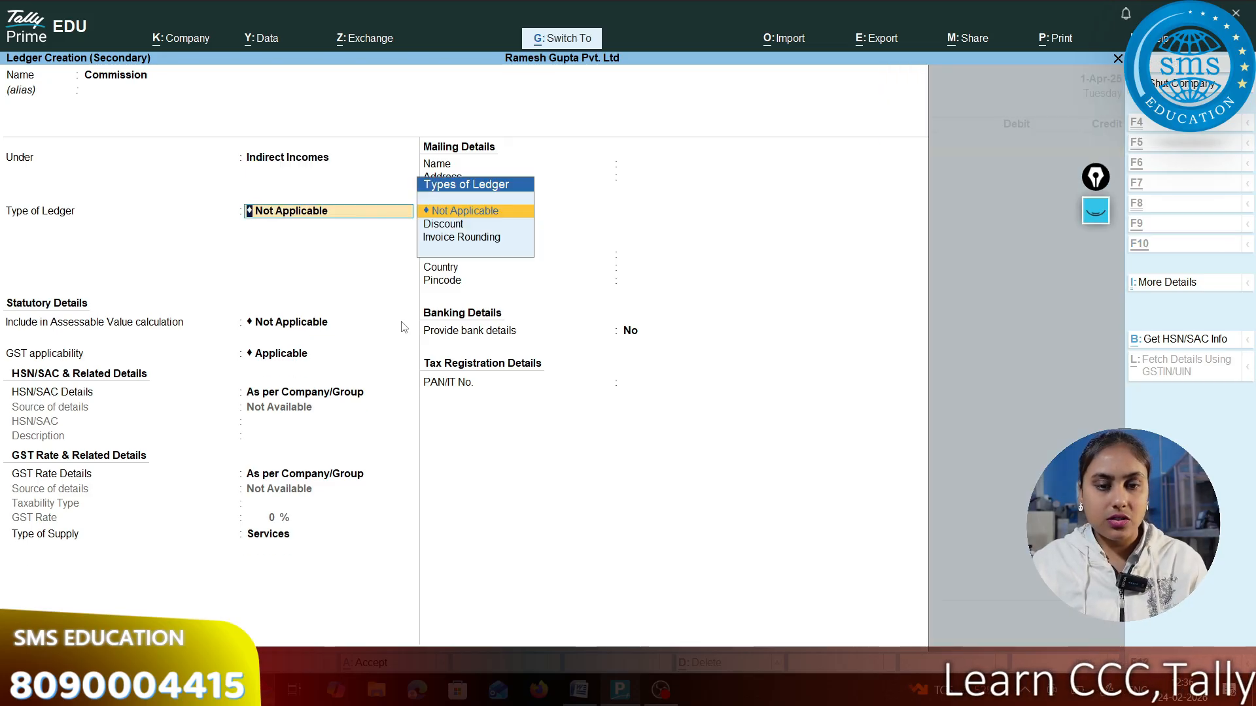
pyautogui.hotkey('ctrl', 'a')
# Check the second transaction in the Word question sheet, return to TallyPrime, and credit Commission with 5000 in the receipt voucher.
pyautogui.hotkey('alt', 'Tab')
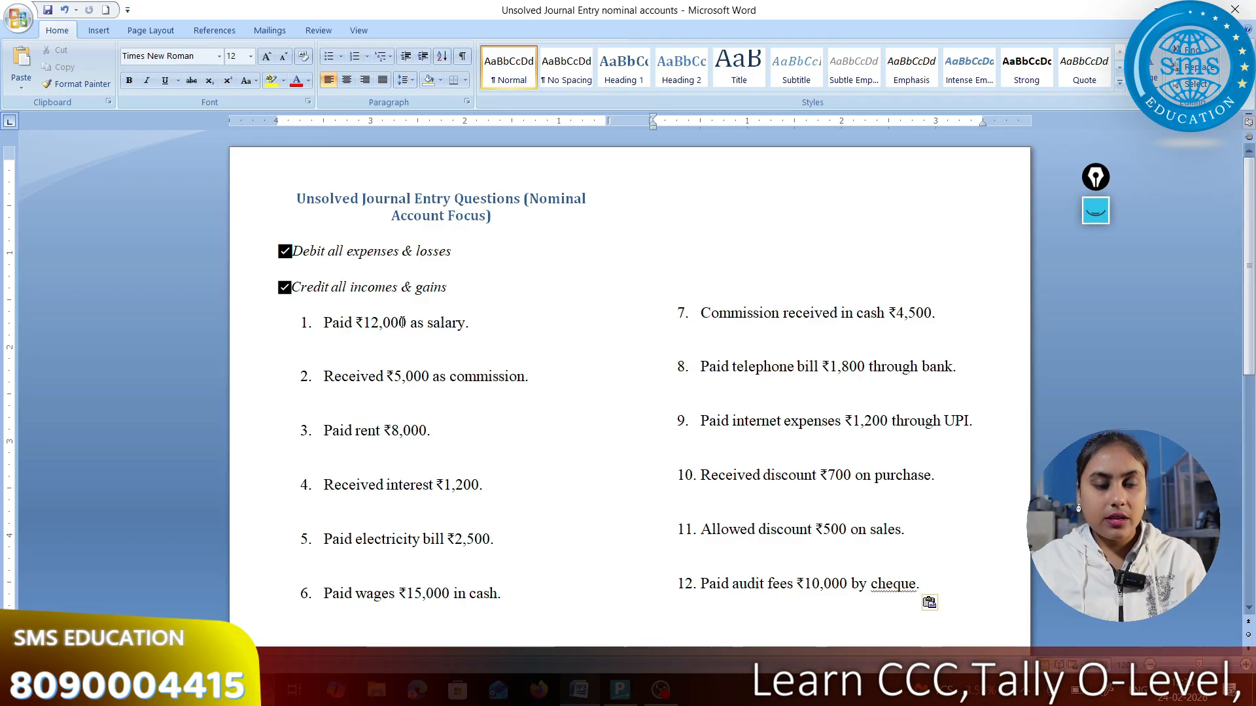
pyautogui.hotkey('alt', 'Tab')
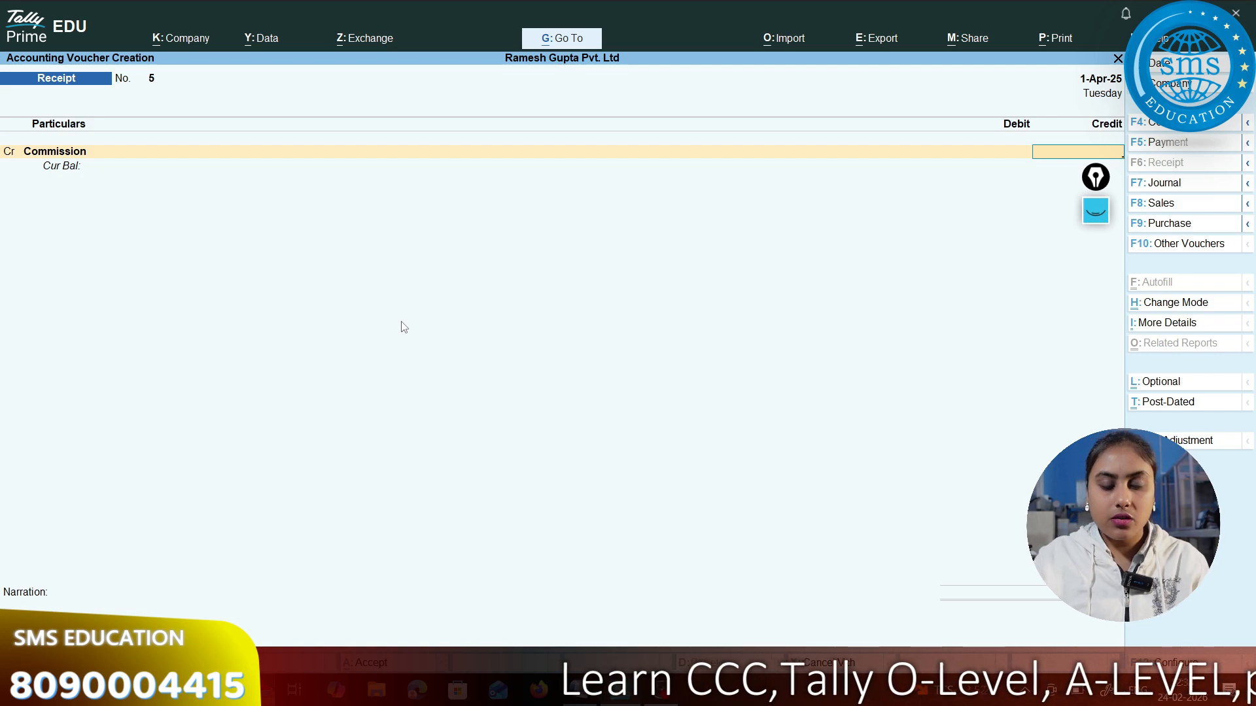
pyautogui.write('5000')
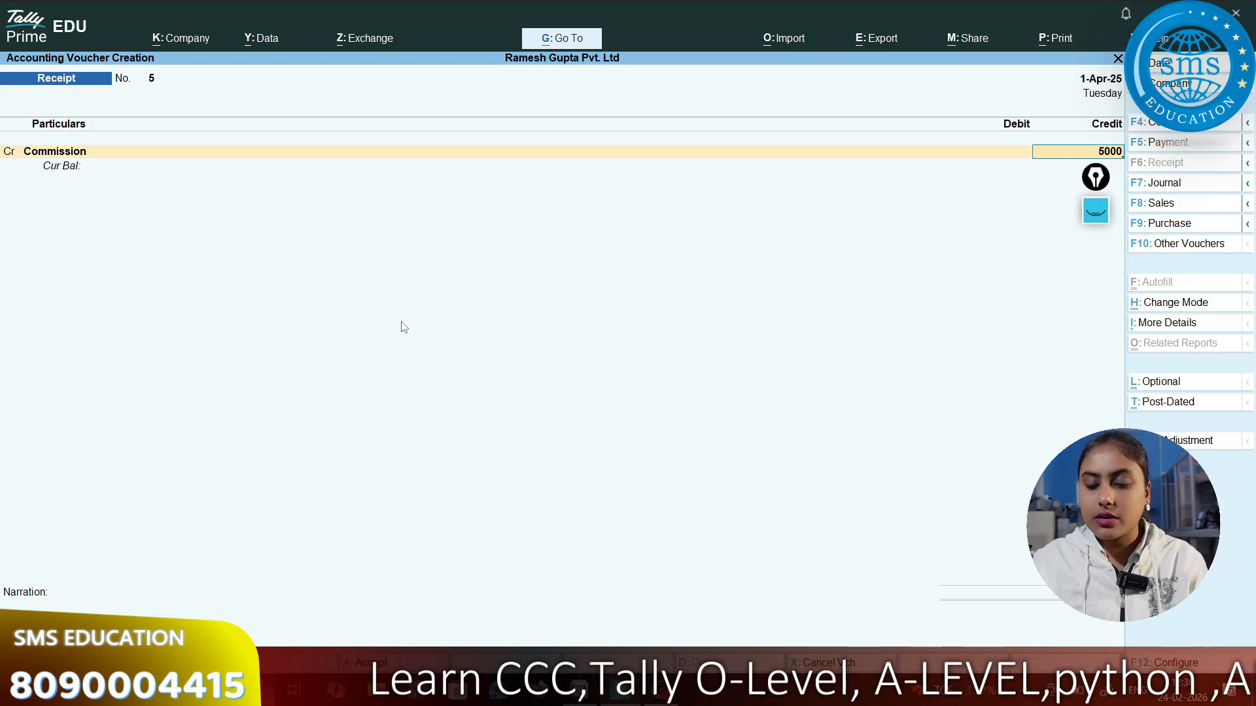
pyautogui.press('Return')
pyautogui.press('Return')
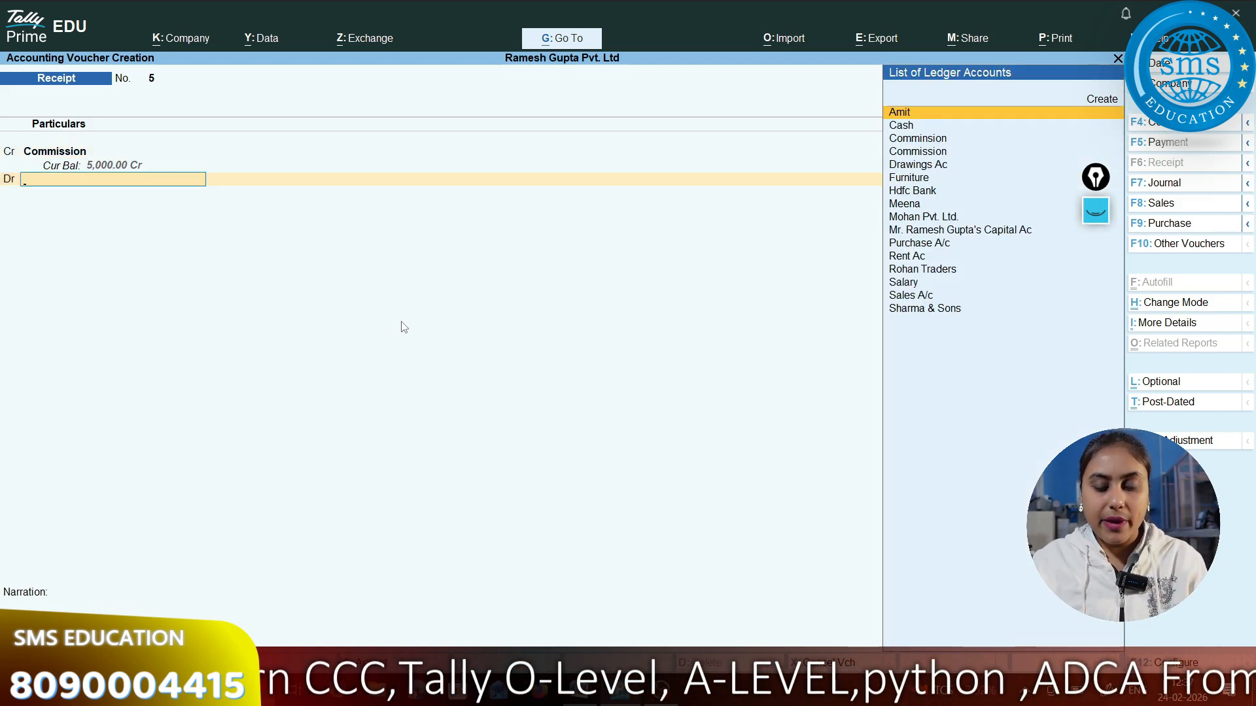
# Debit Hdfc Bank for the commission receipt and save the voucher.
pyautogui.press('Down')
pyautogui.press('Down')
pyautogui.press('Down')
pyautogui.press('Down')
pyautogui.press('Down')
pyautogui.press('Down')
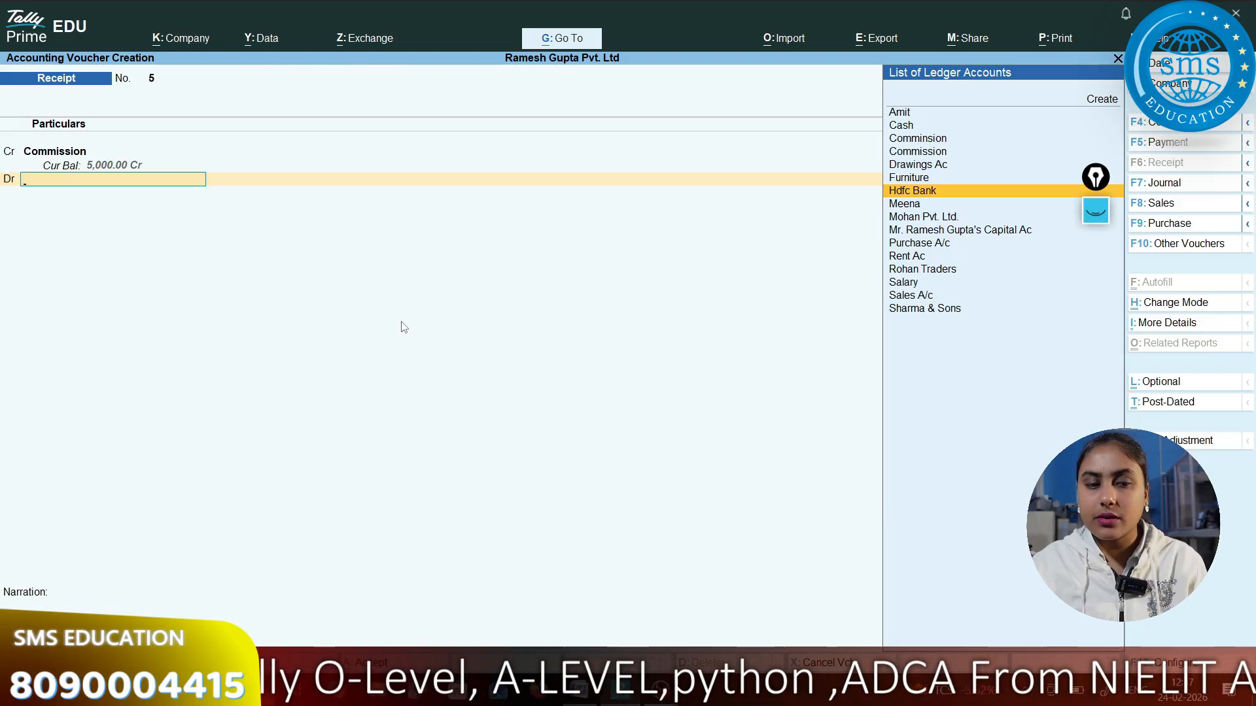
pyautogui.press('Return')
pyautogui.hotkey('ctrl', 'a')
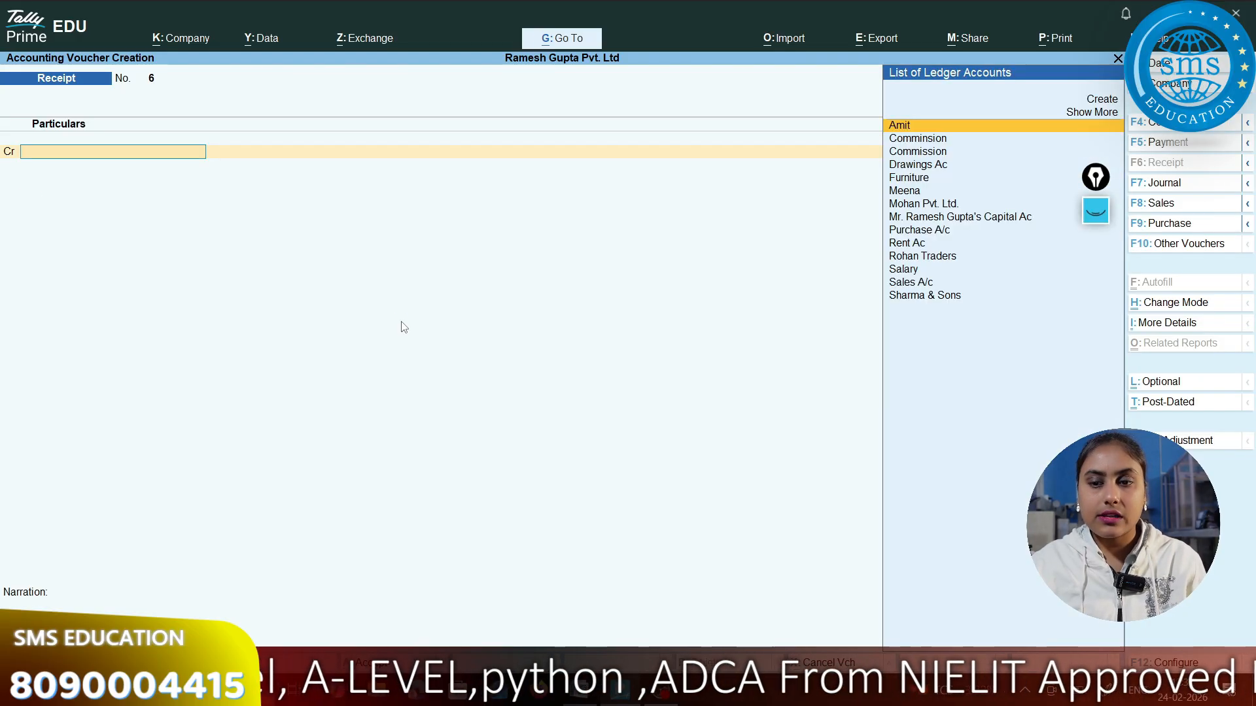
# Check the third transaction in the Word question sheet, then create a ledger named Rent under Indirect Expenses in TallyPrime.
pyautogui.hotkey('alt', 'Tab')
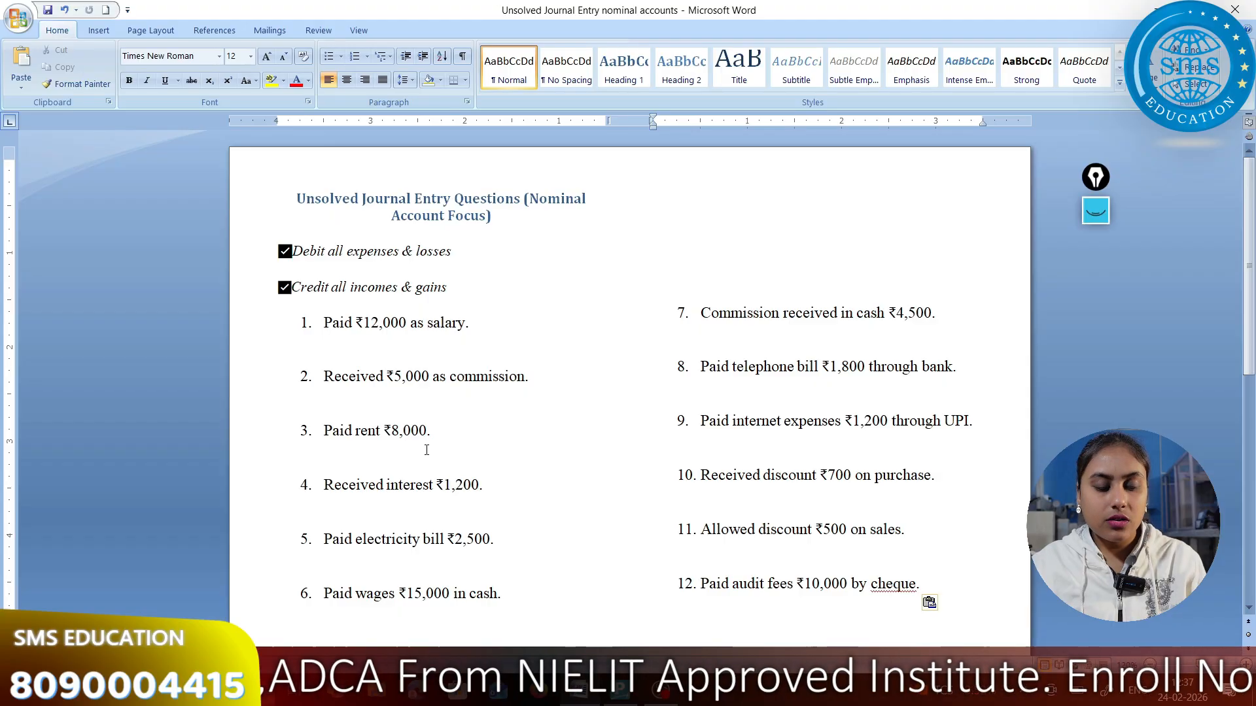
pyautogui.hotkey('alt', 'Tab')
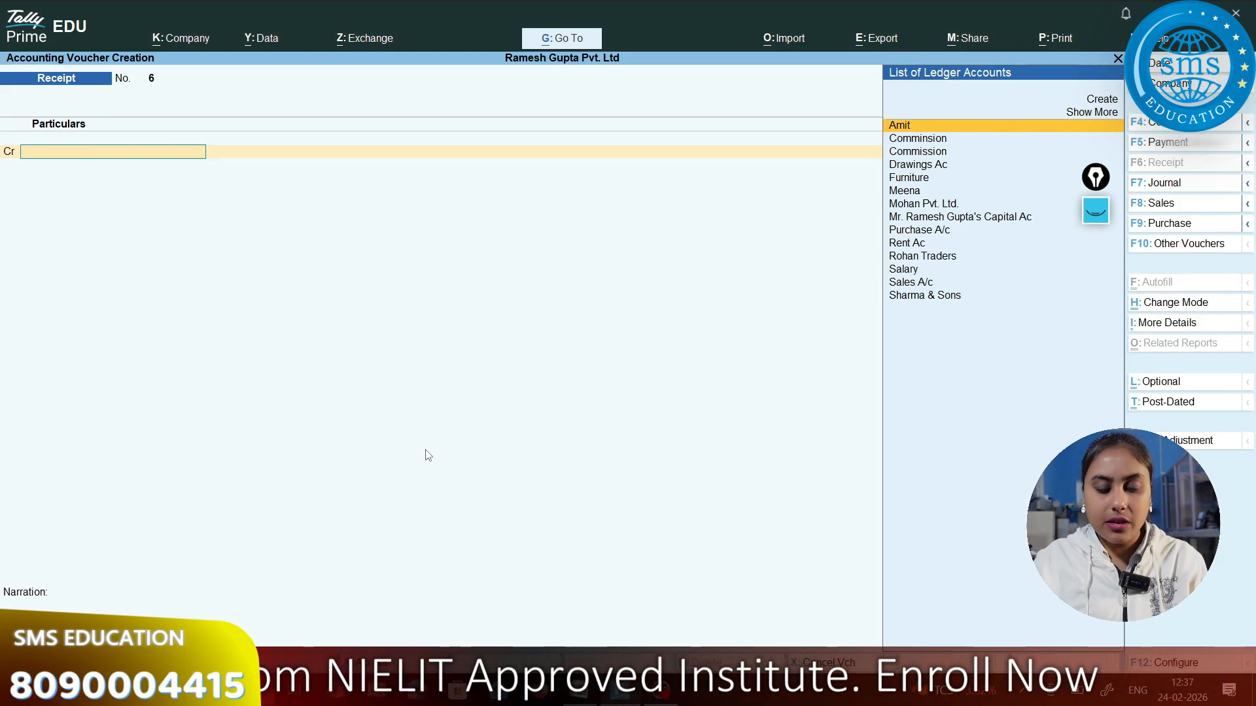
pyautogui.press('Up')
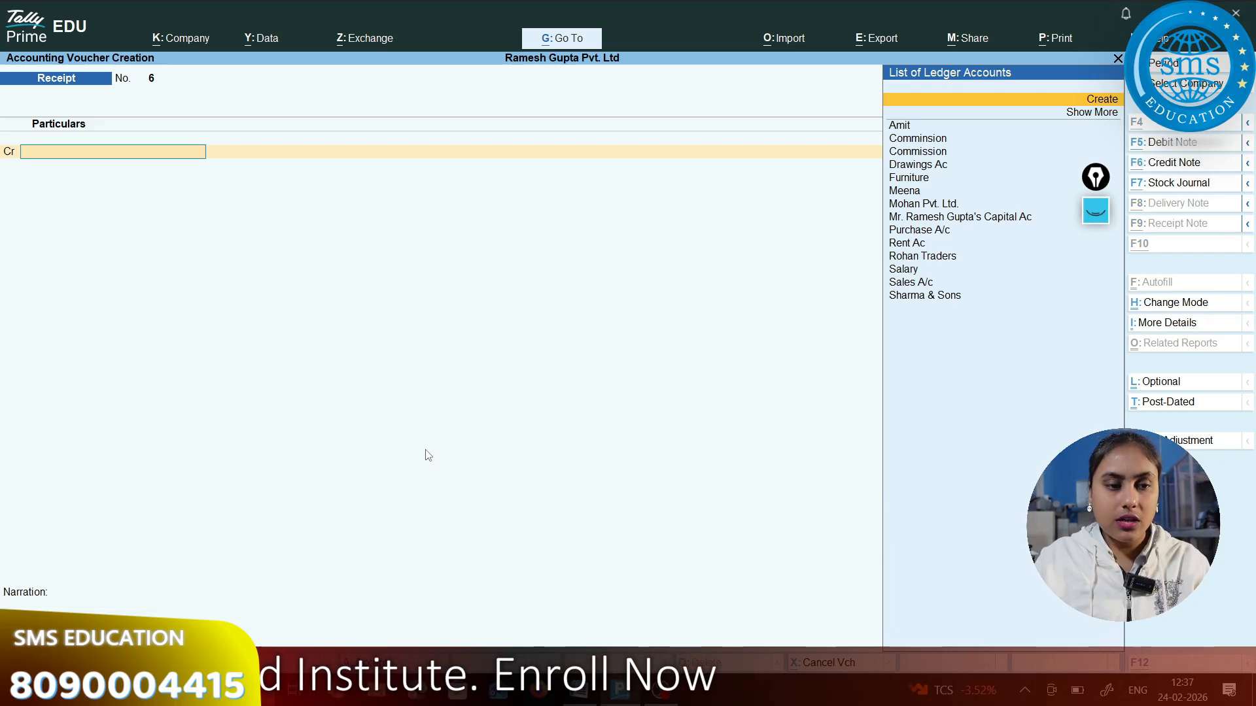
pyautogui.hotkey('alt', 'c')
pyautogui.write('Rent')
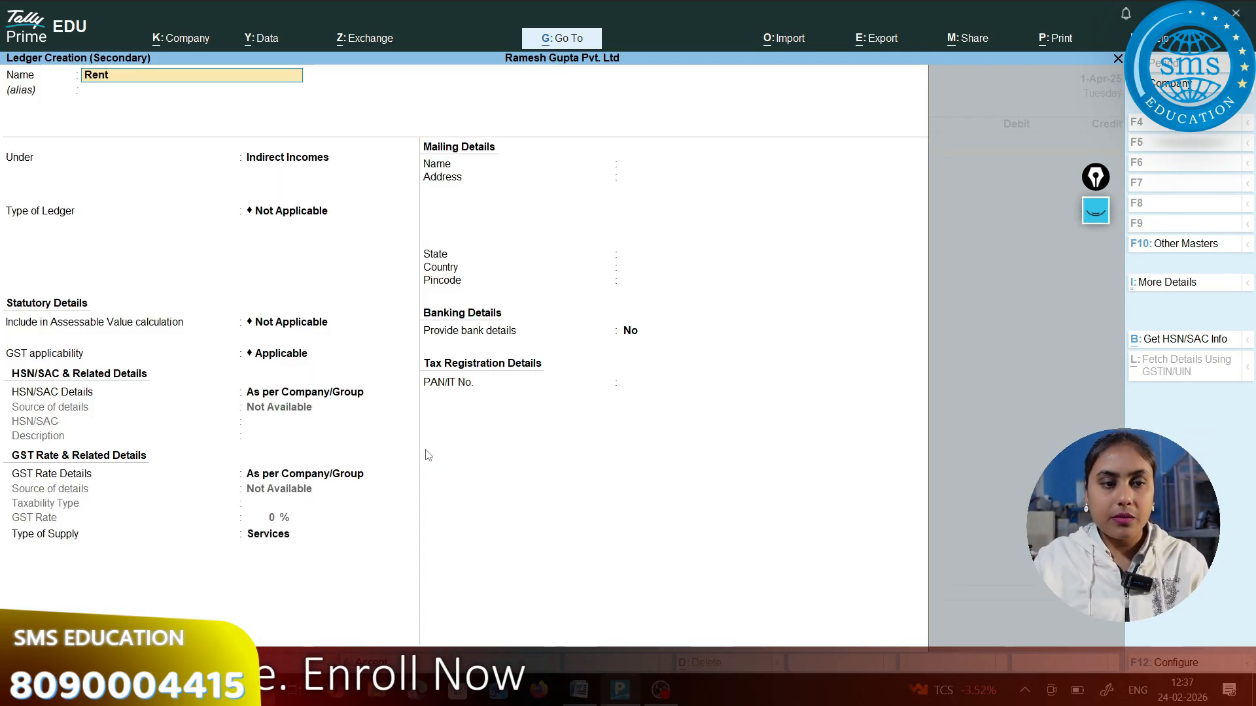
pyautogui.press('Return')
pyautogui.write('Ind')
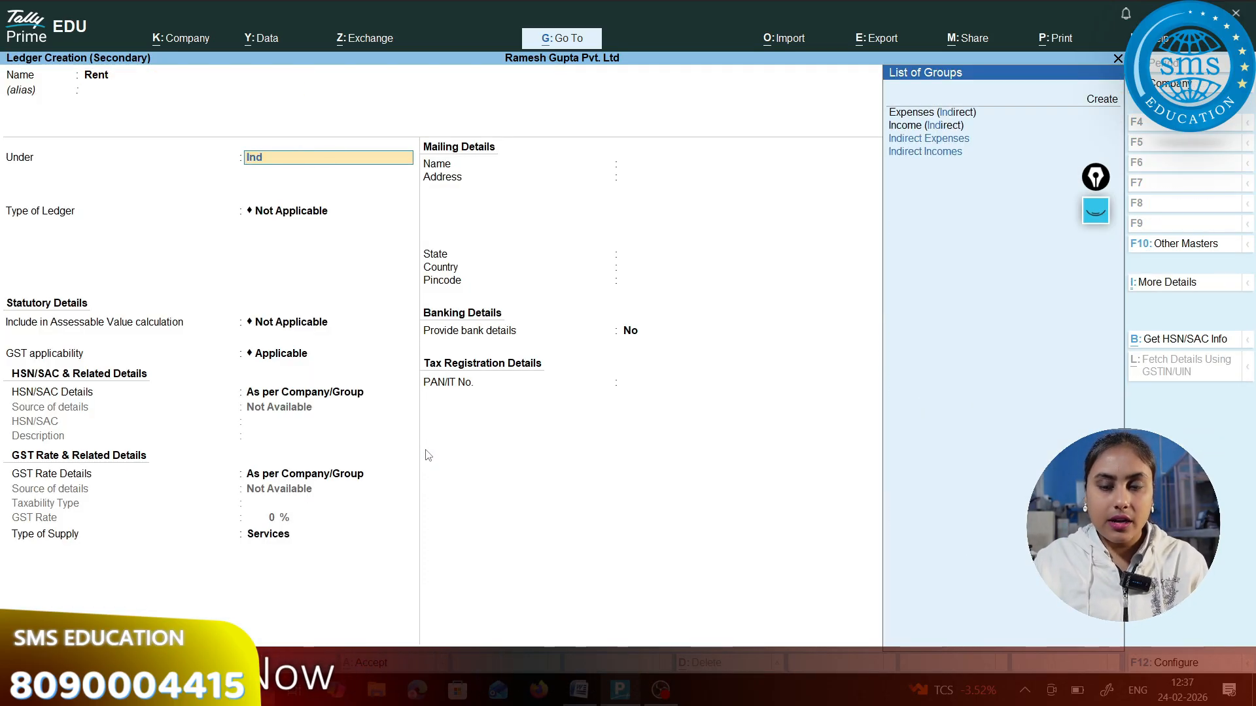
pyautogui.press('Down')
pyautogui.press('Up')
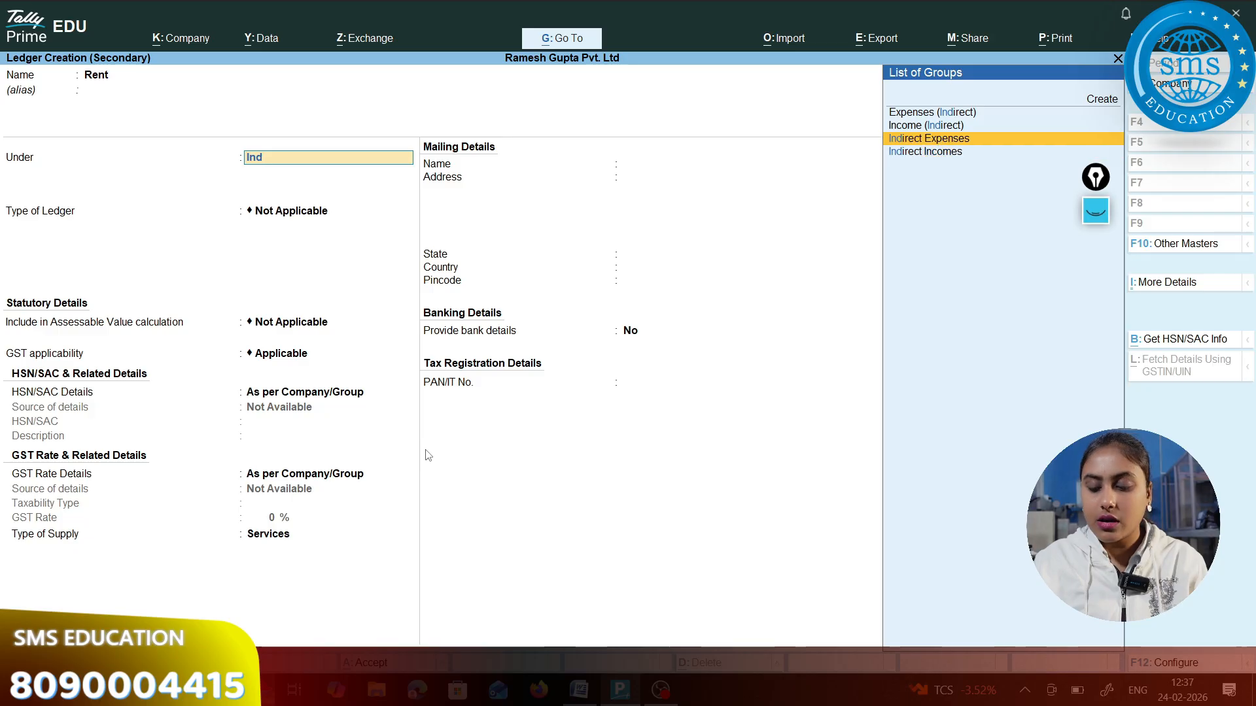
pyautogui.press('Return')
pyautogui.hotkey('ctrl', 'a')
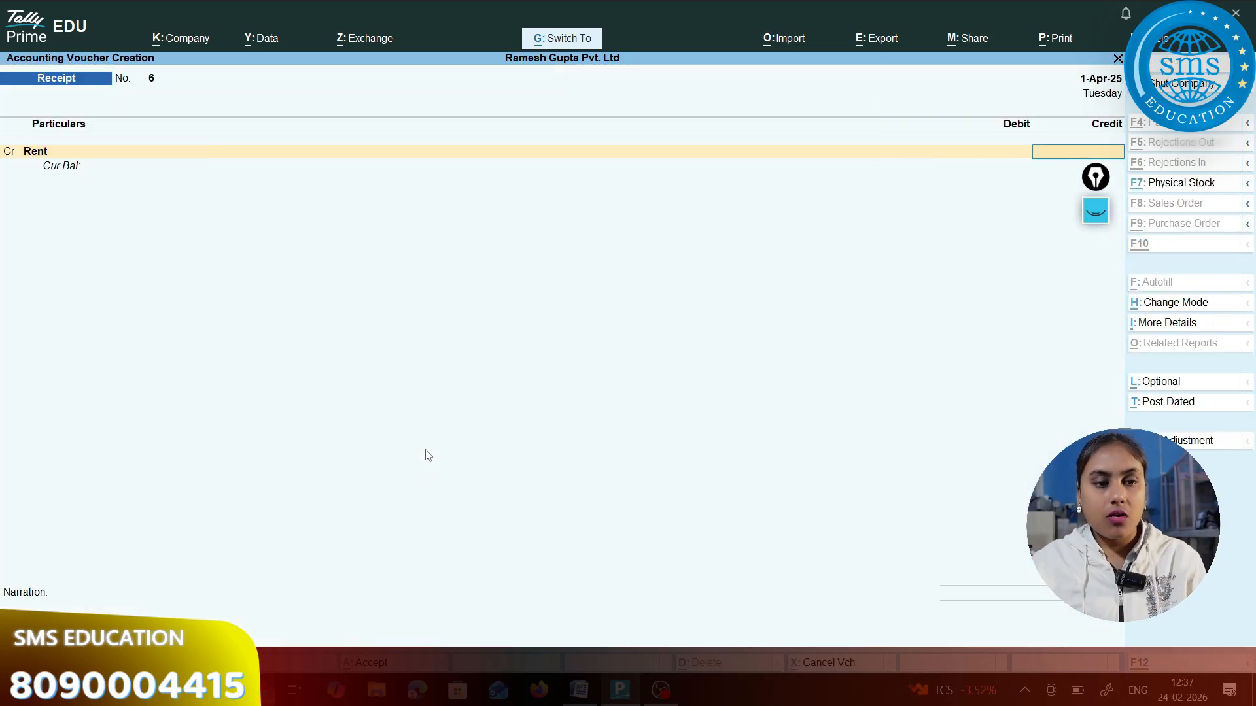
# Change the voucher type to Payment and debit Rent with 8000.
pyautogui.press('F5')
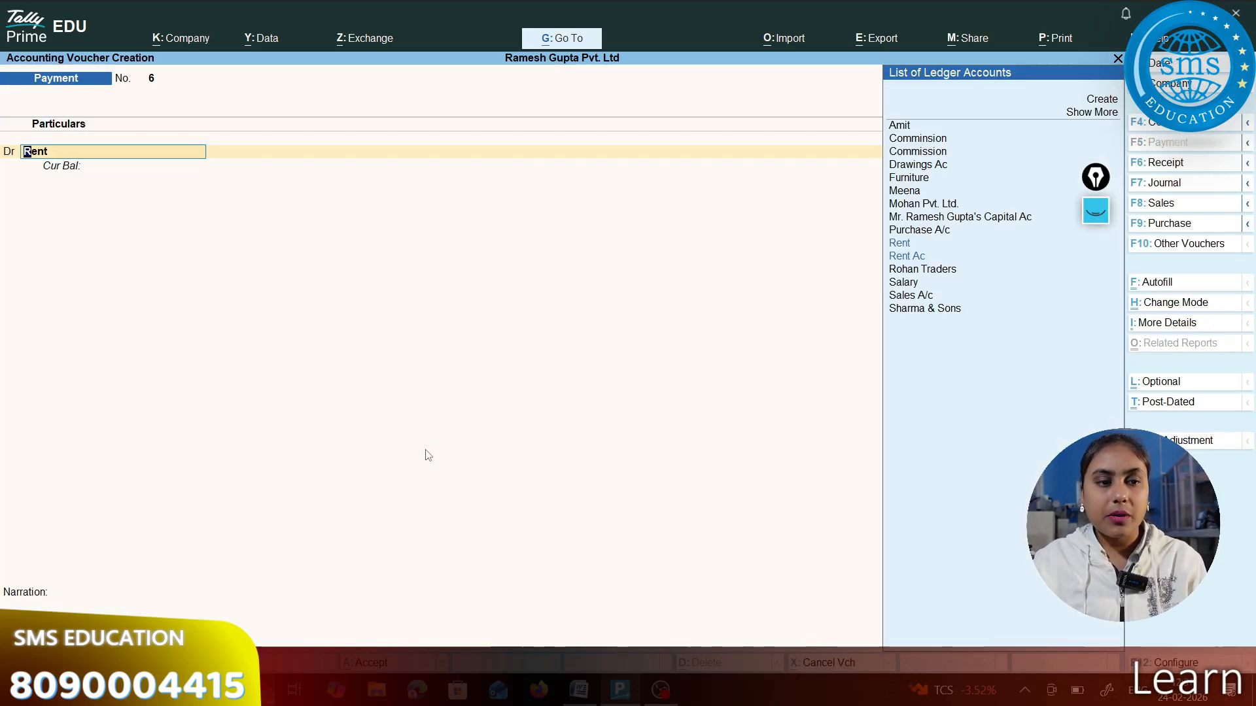
pyautogui.press('Return')
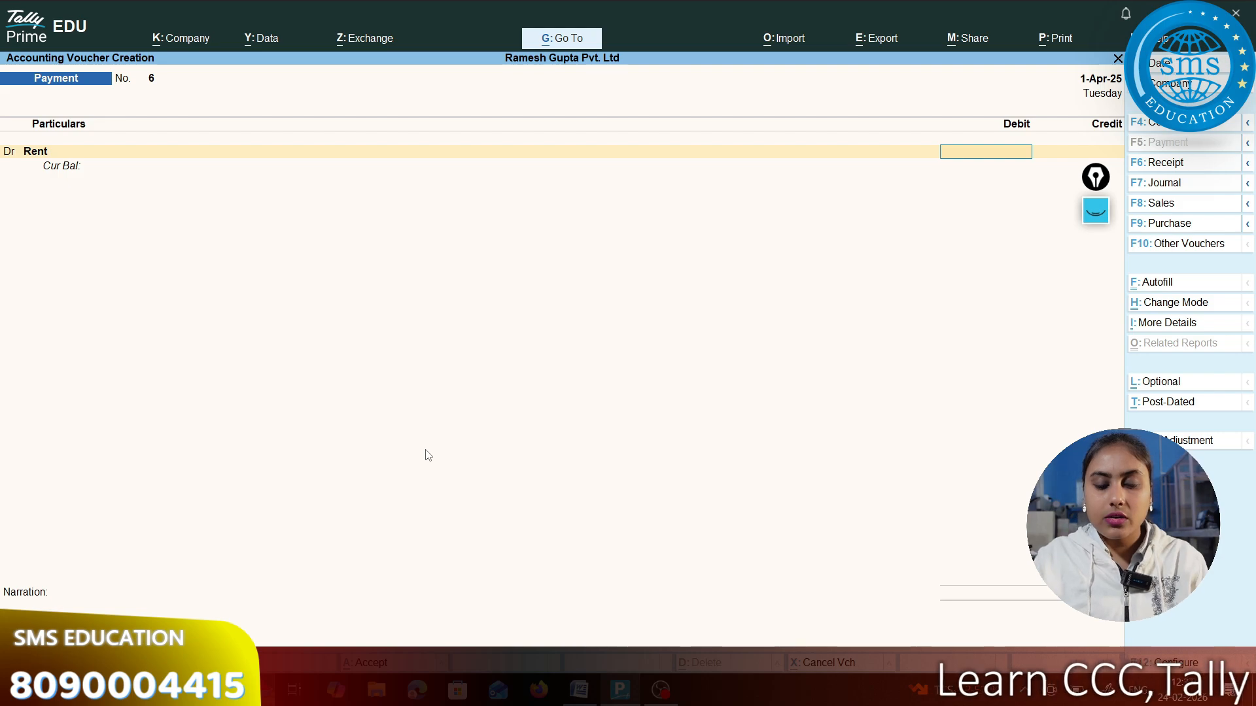
pyautogui.write('8000')
pyautogui.press('Return')
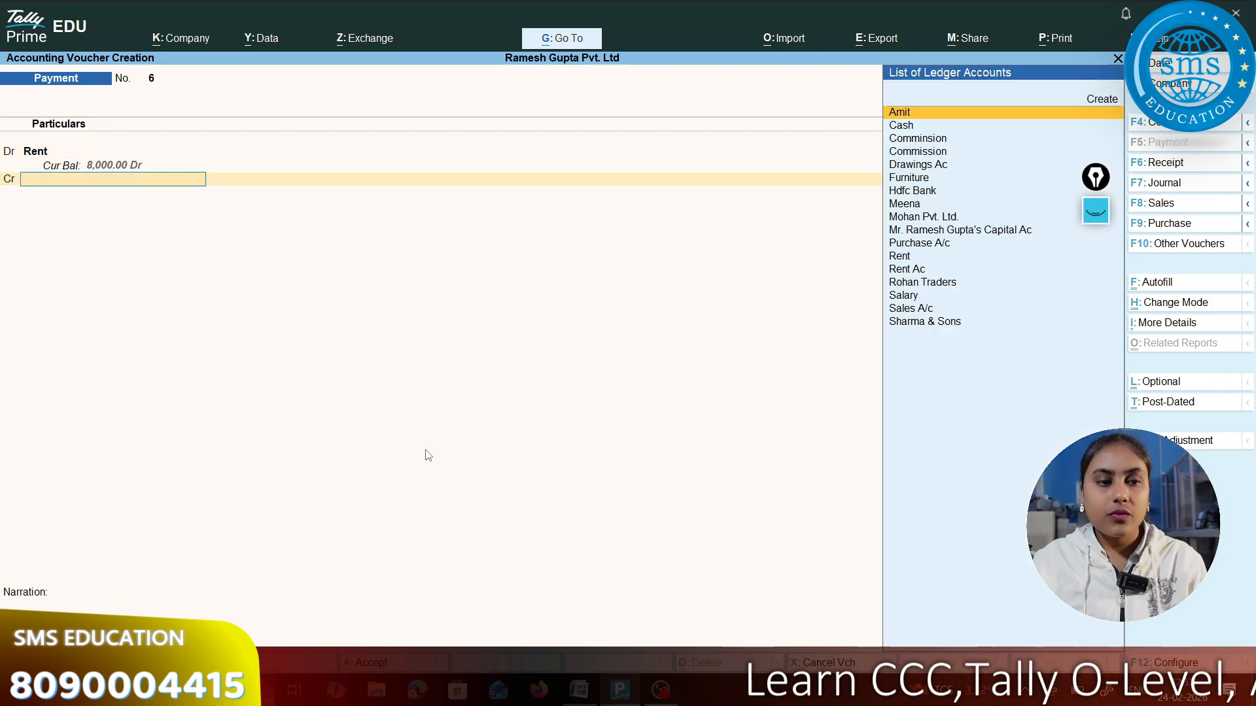
# Credit Hdfc Bank with 8,000 for the rent payment and save the voucher.
pyautogui.press('Down')
pyautogui.press('Down')
pyautogui.press('Down')
pyautogui.press('Down')
pyautogui.press('Down')
pyautogui.press('Down')
pyautogui.press('Return')
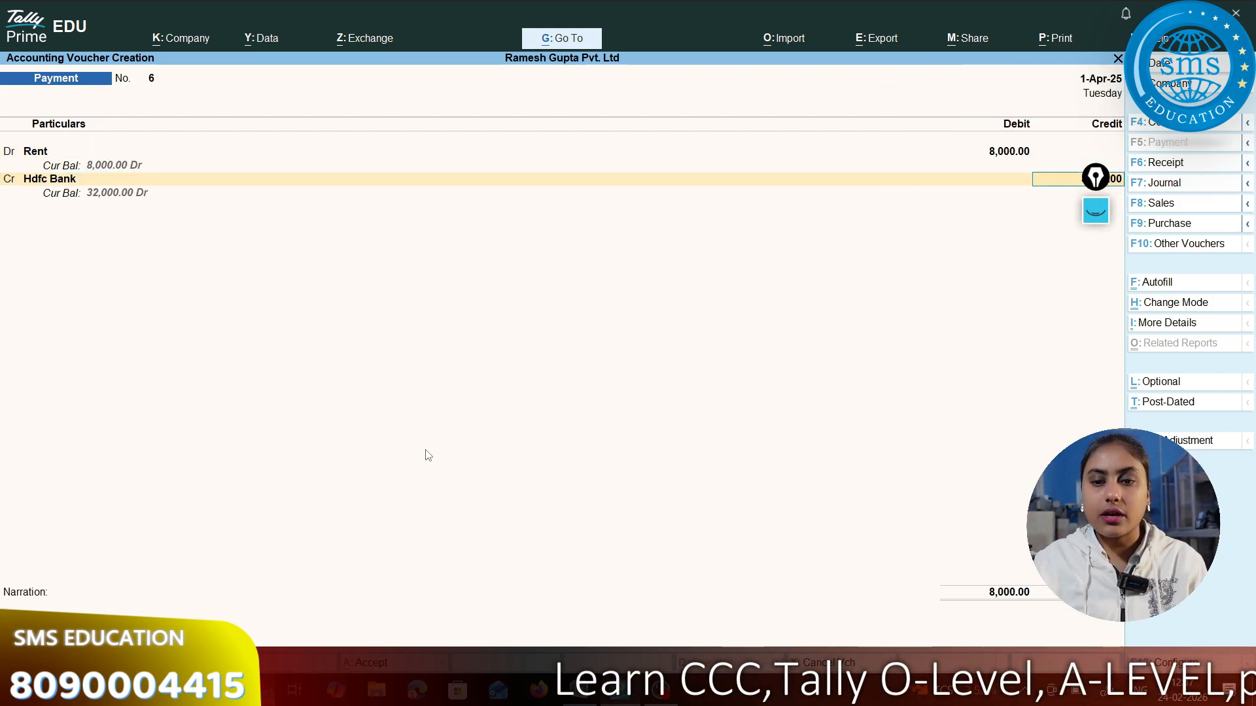
pyautogui.press('Return')
pyautogui.press('Return')
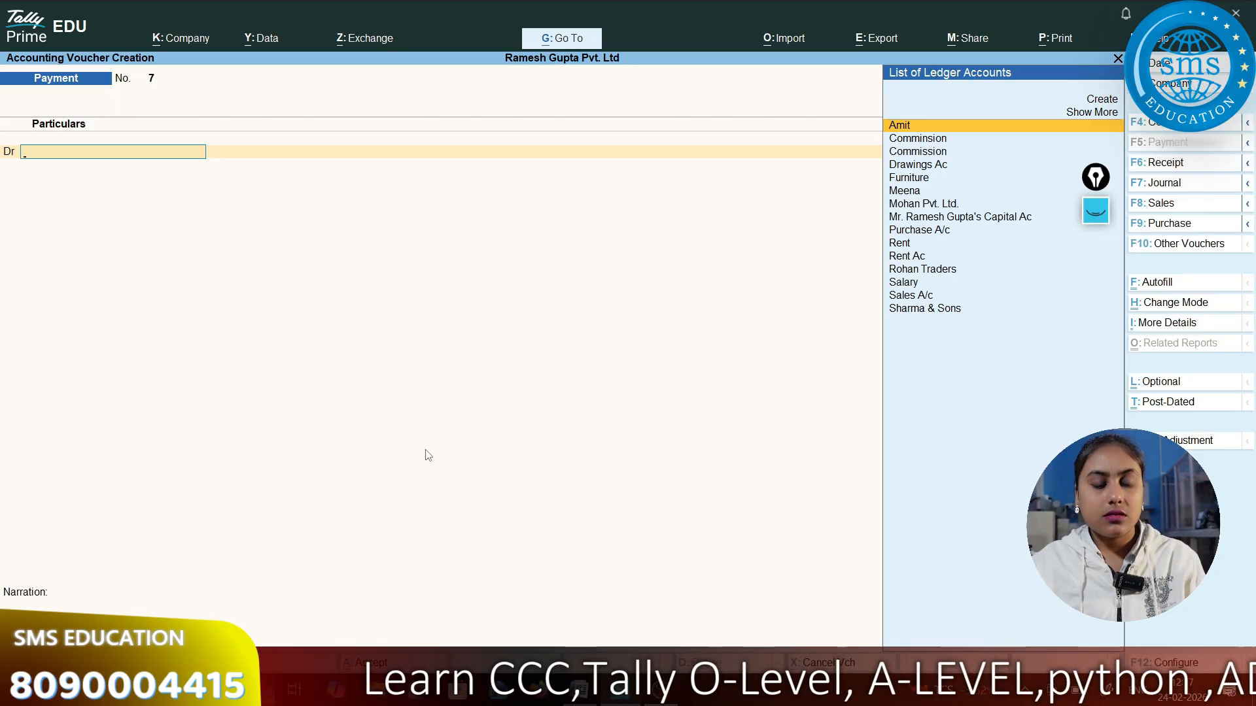
# Check the fourth transaction in the Word question sheet, then change the TallyPrime voucher type to Receipt.
pyautogui.hotkey('alt', 'Tab')
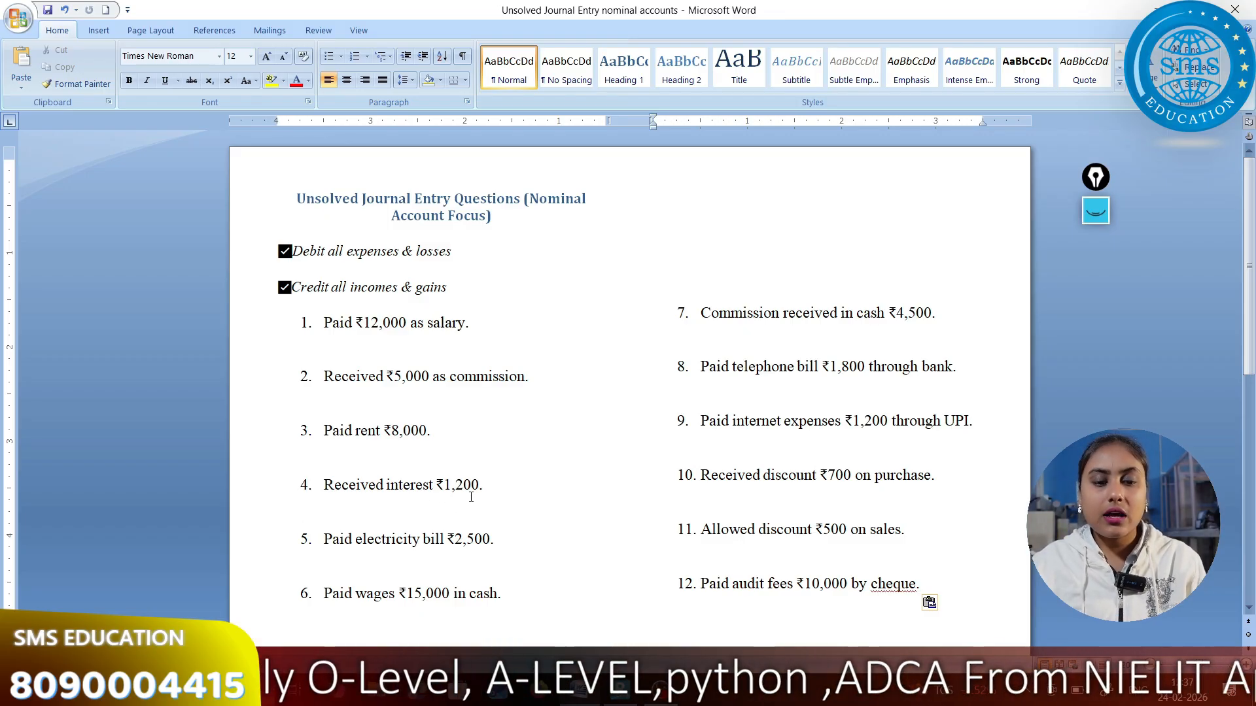
pyautogui.hotkey('alt', 'Tab')
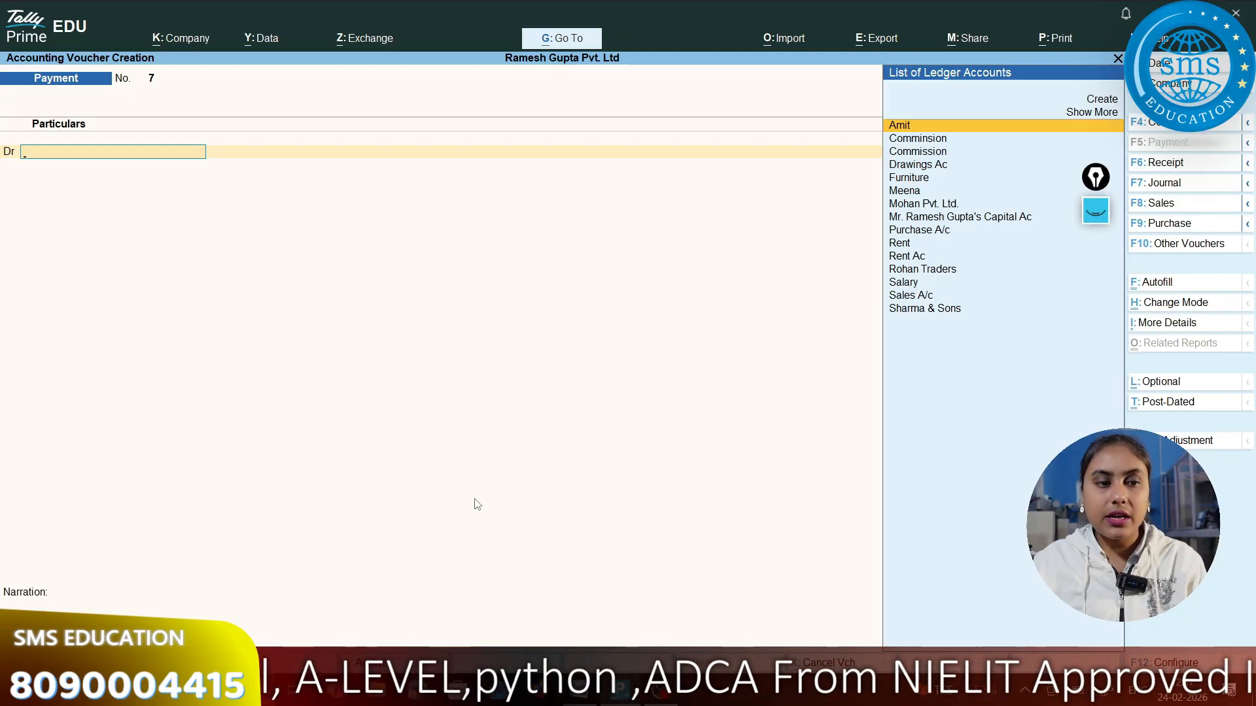
pyautogui.press('F6')
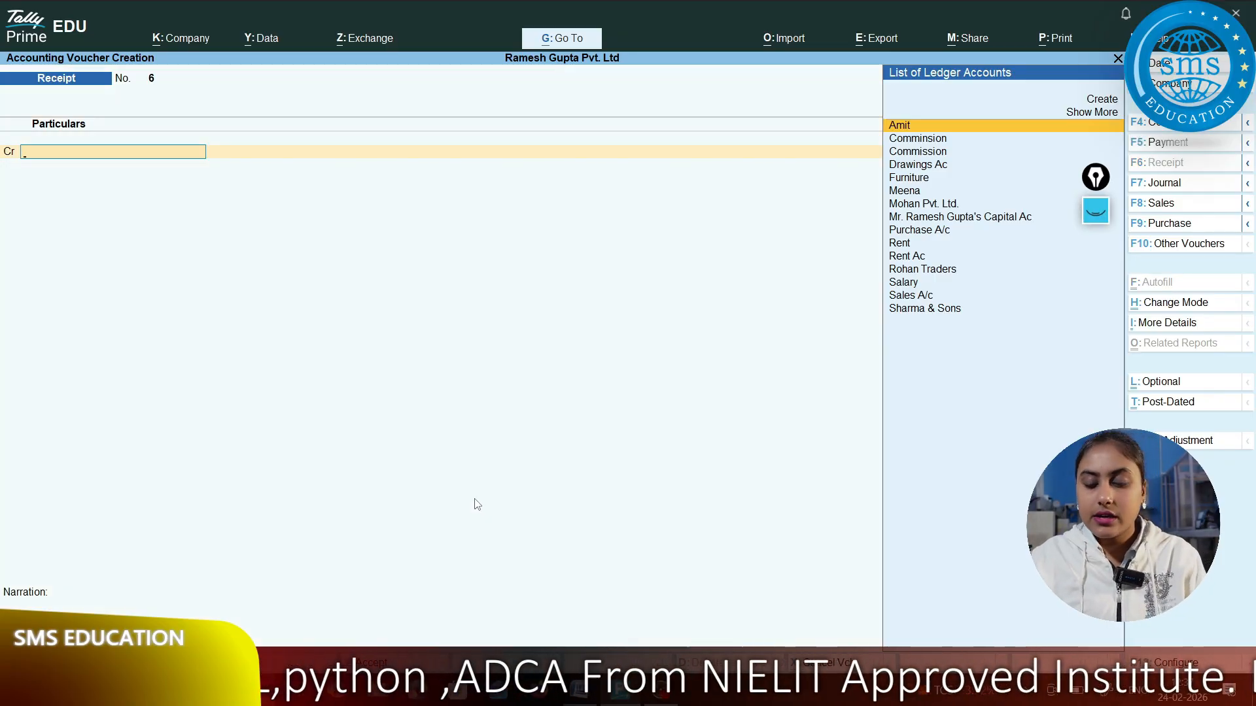
# Start a new ledger from the receipt voucher's credit line and name it Interest Recevied.
pyautogui.press('Down')
pyautogui.press('Up')
pyautogui.press('Up')
pyautogui.press('Up')
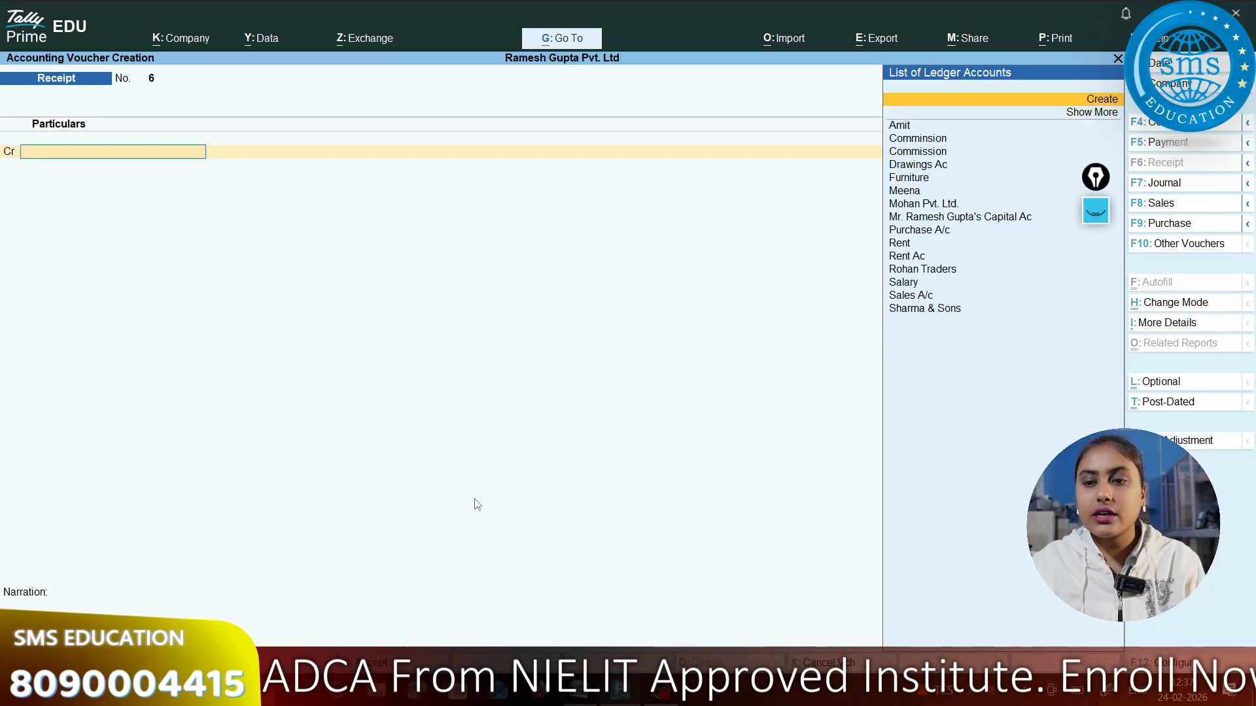
pyautogui.press('Return')
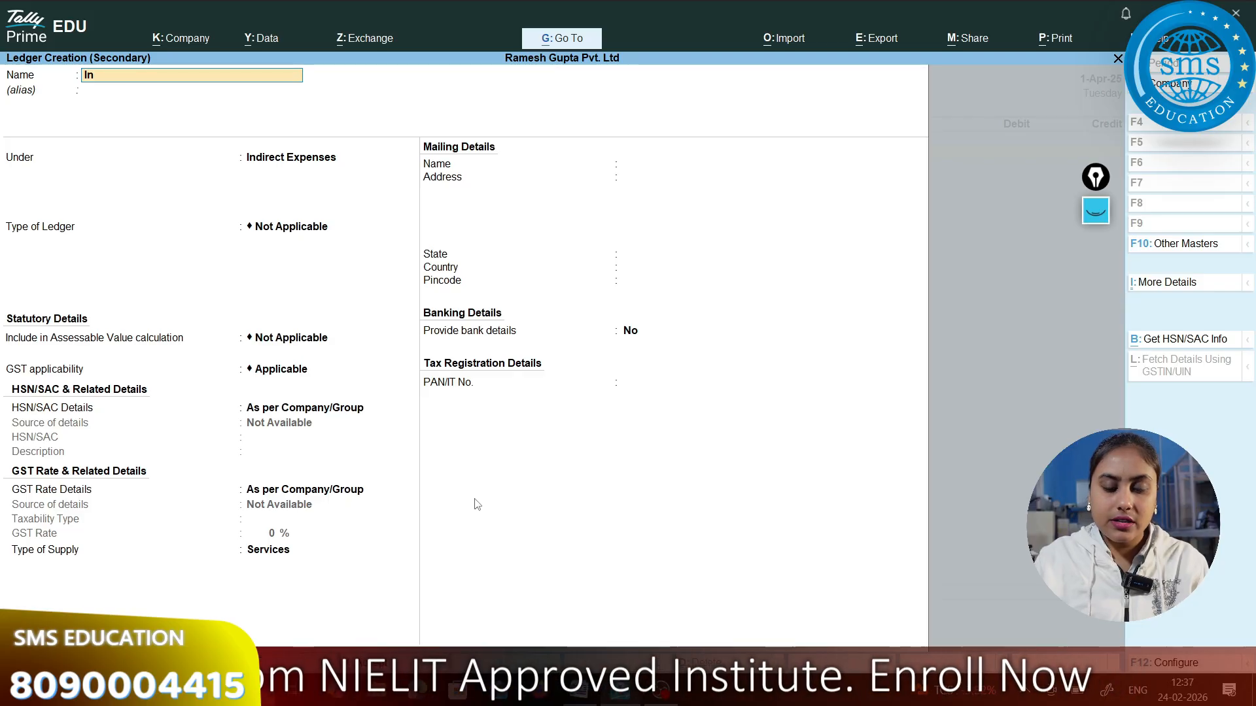
pyautogui.write('Int')
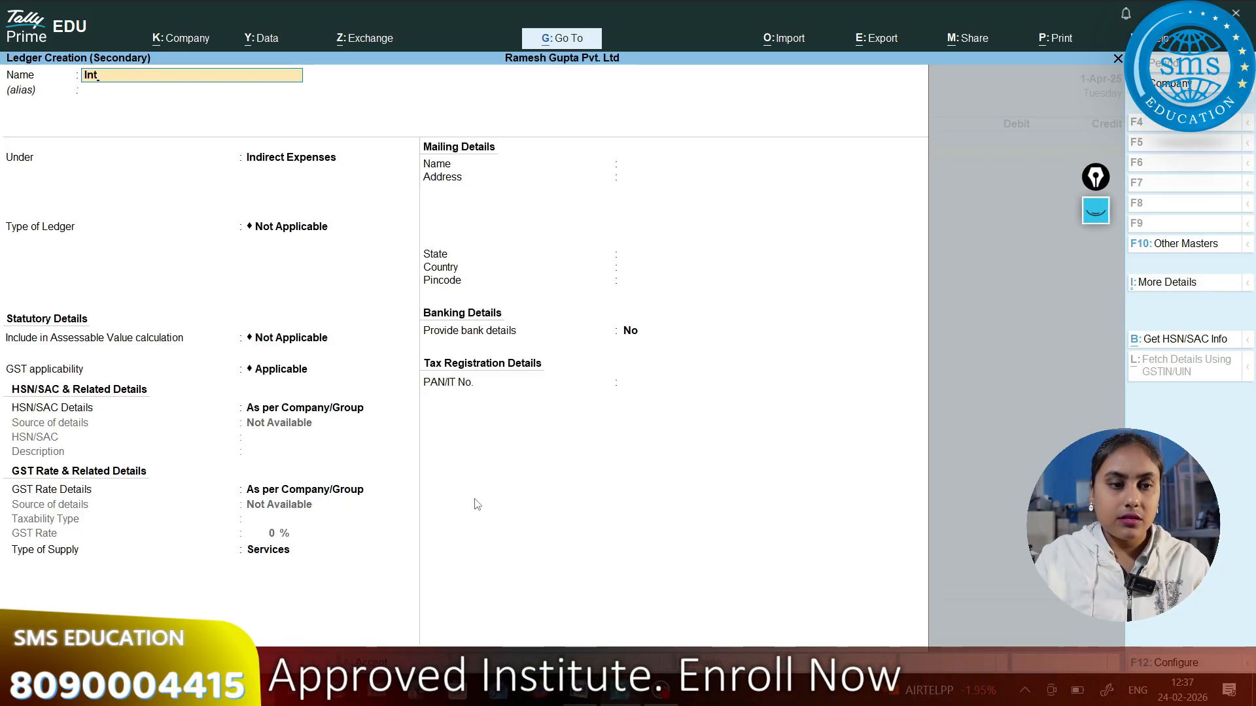
pyautogui.write('erest')
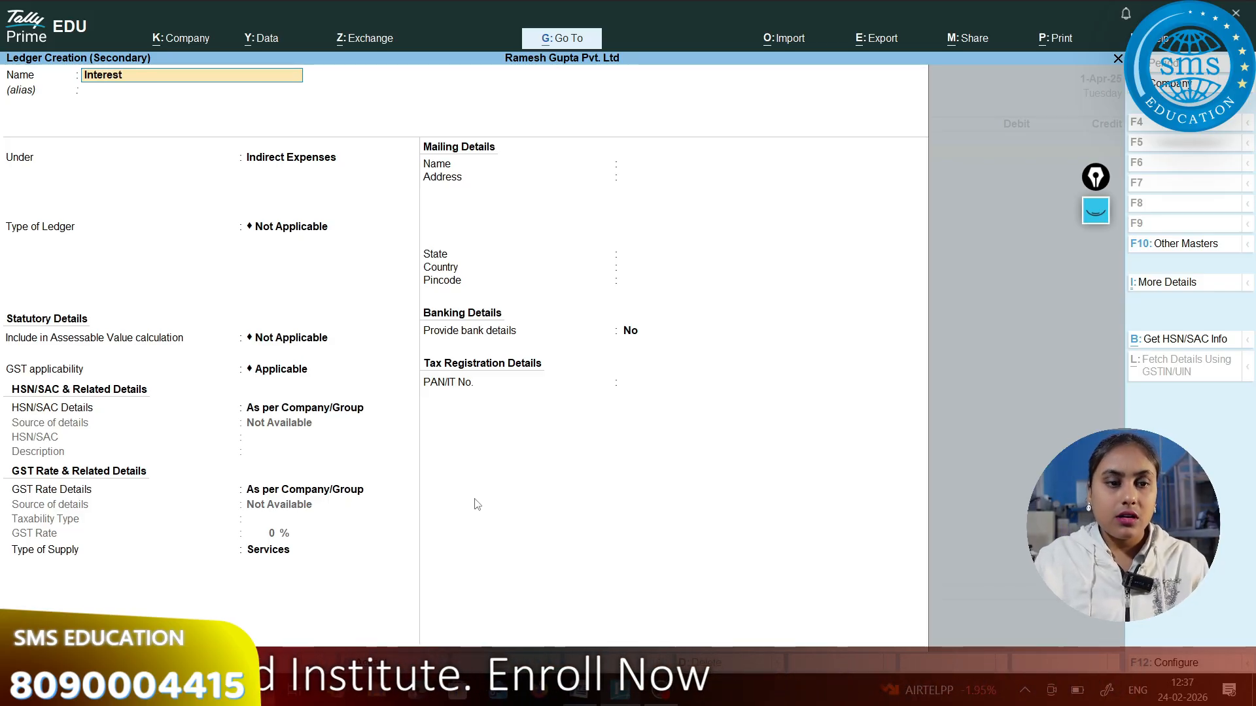
pyautogui.write(' Rece')
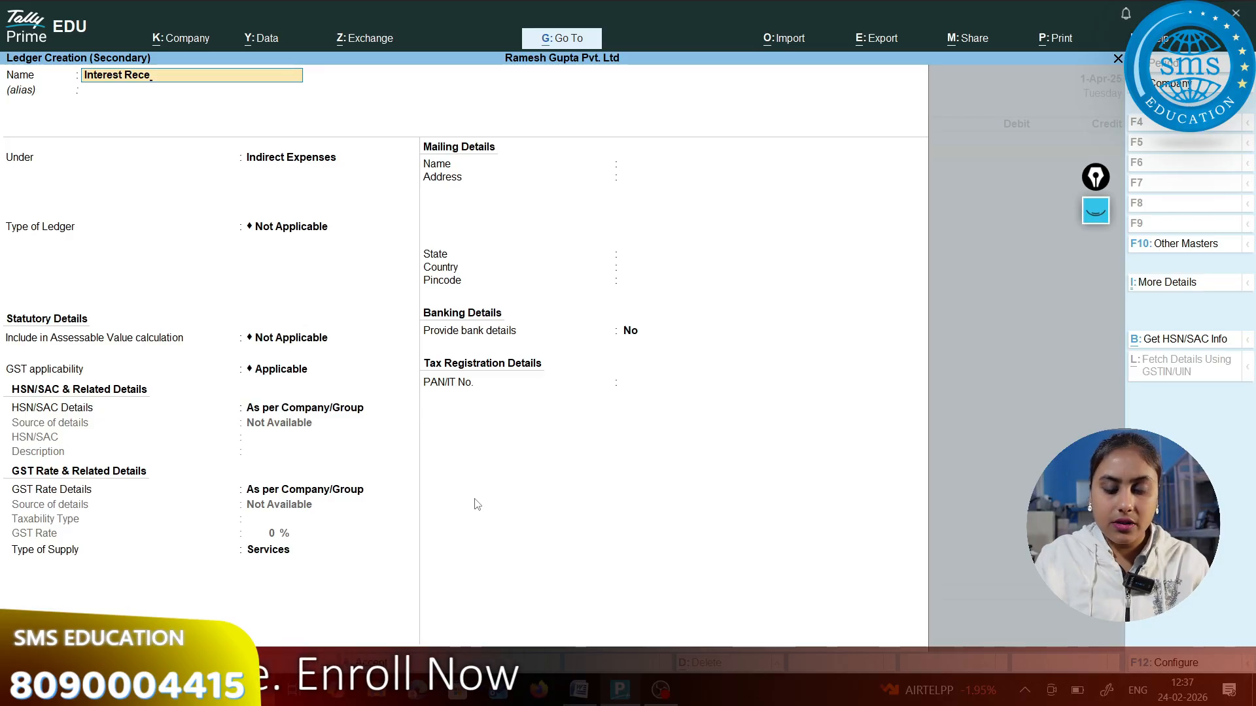
pyautogui.write('vi')
pyautogui.press('Return')
pyautogui.press('Return')
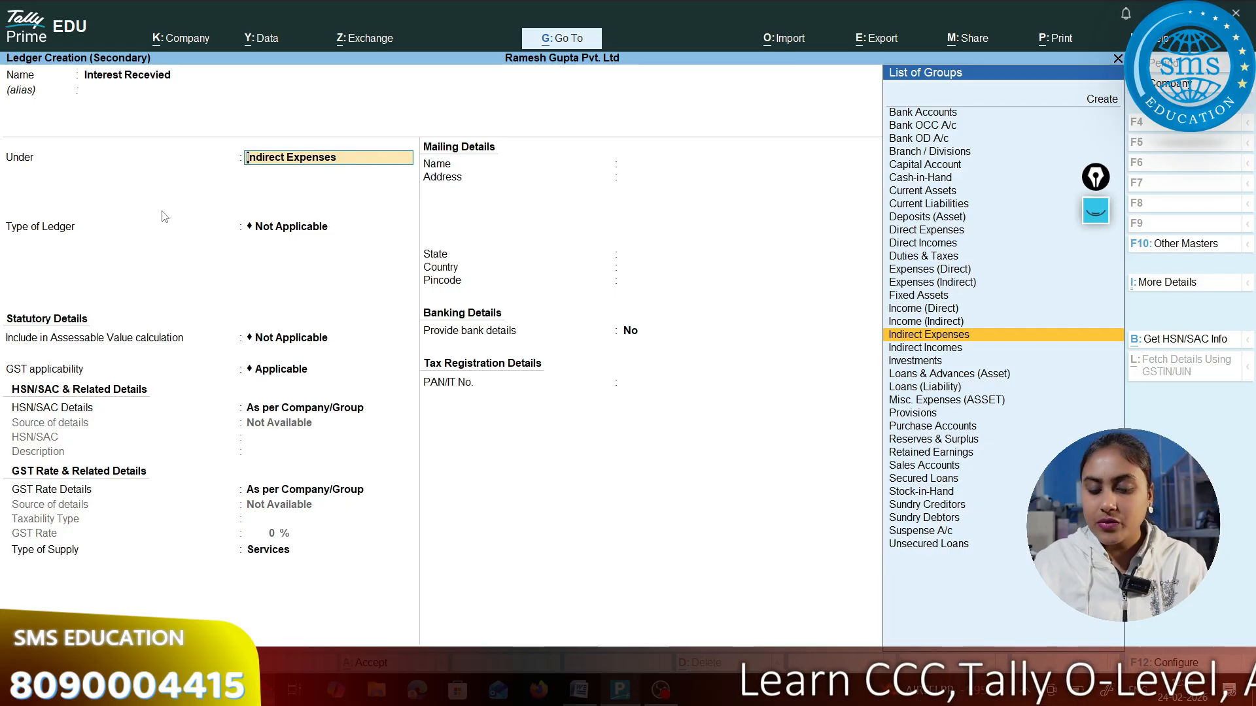
# Place the Interest Recevied ledger under Indirect Incomes and save it.
pyautogui.write('Ind')
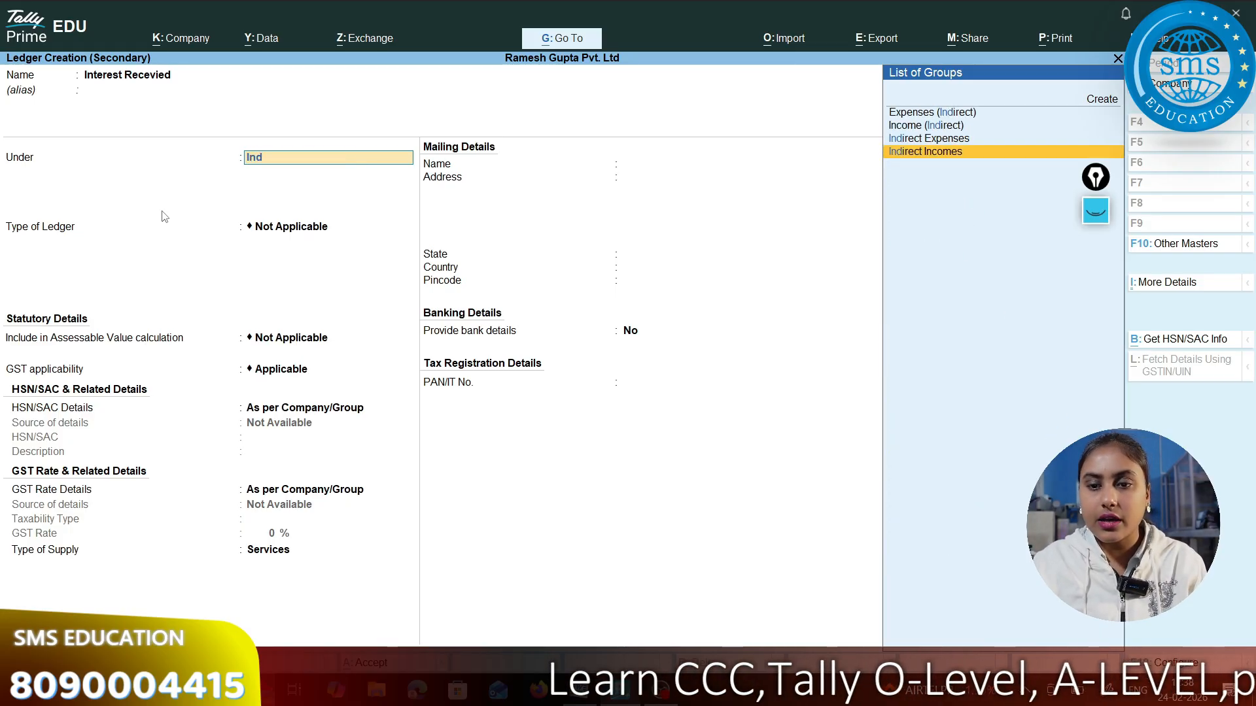
pyautogui.press('Return')
pyautogui.hotkey('ctrl', 'a')
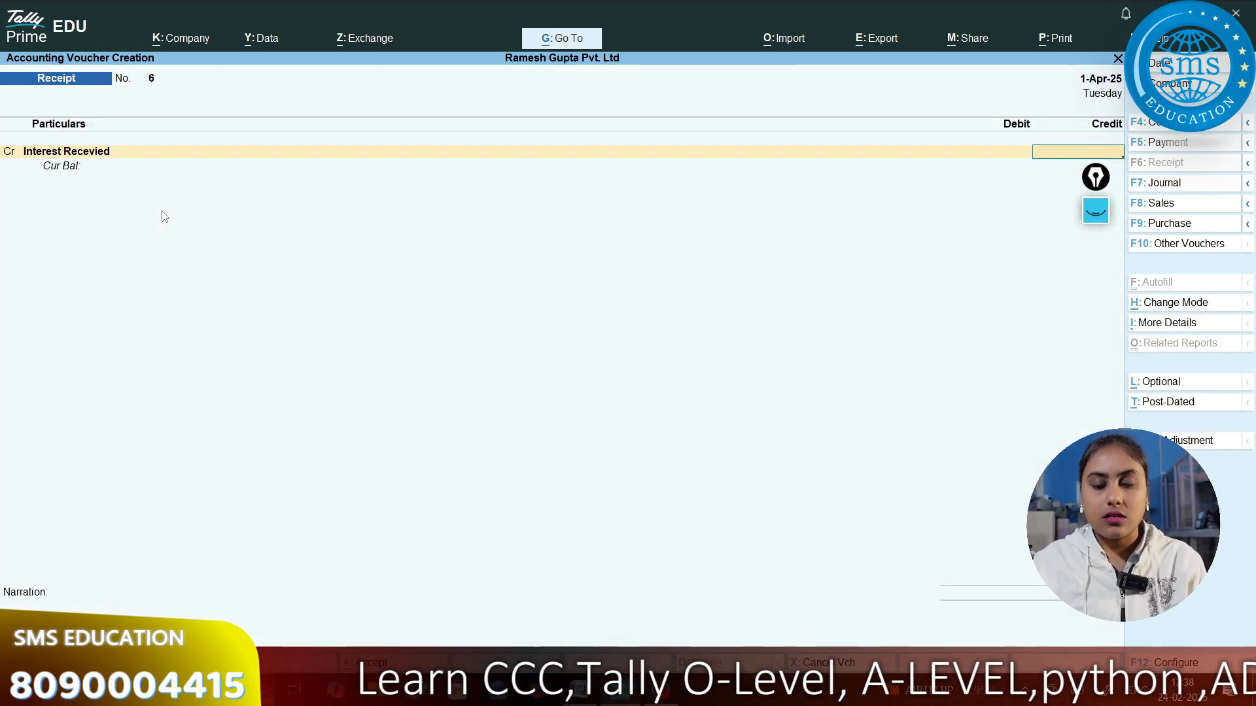
# Check the interest amount in the Word question sheet, then credit Interest Recevied with 1,200 in the TallyPrime receipt voucher.
pyautogui.hotkey('alt', 'Tab')
pyautogui.hotkey('alt', 'Tab')
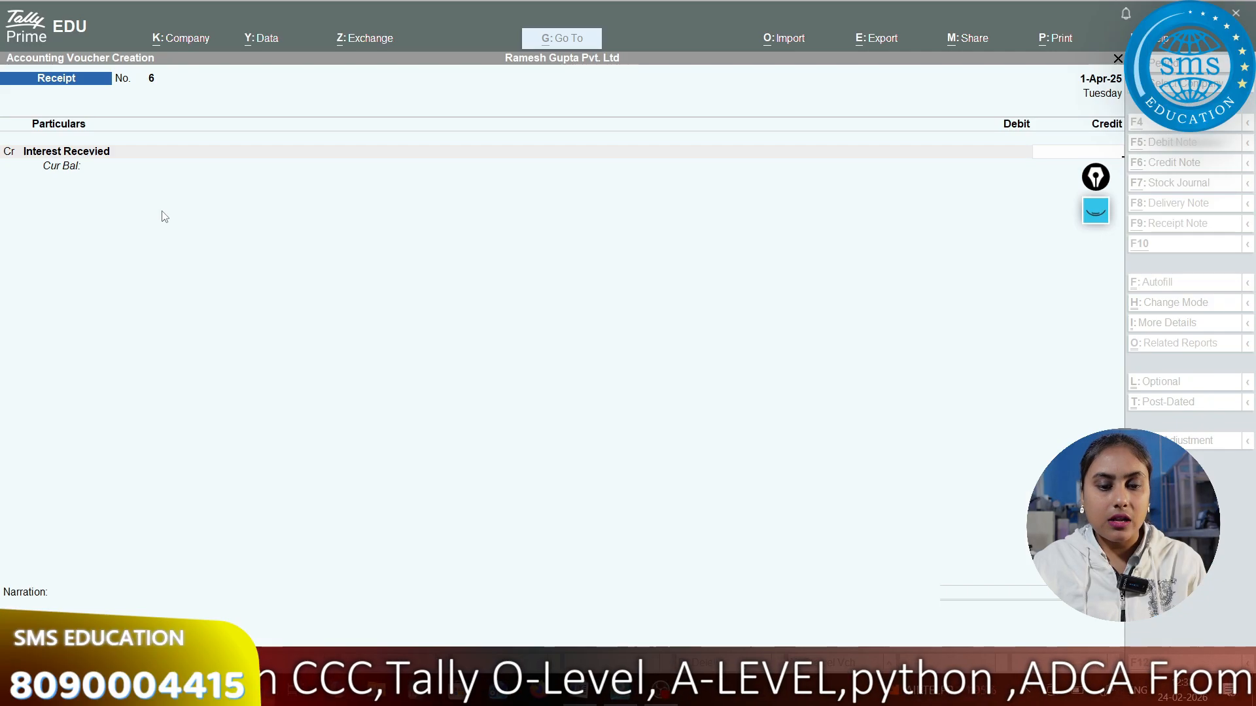
pyautogui.write('1200')
pyautogui.press('Return')
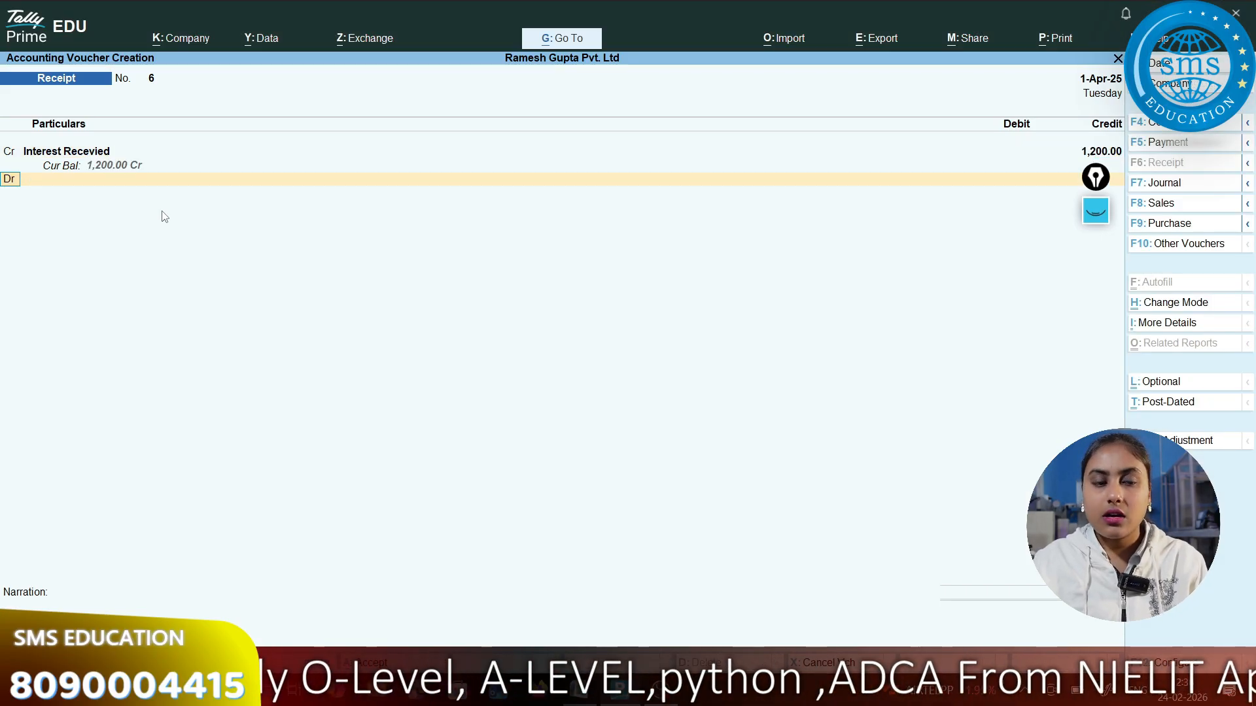
# Debit Hdfc Bank with 1,200 for the interest received and save the receipt voucher.
pyautogui.press('Down')
pyautogui.press('Down')
pyautogui.press('Down')
pyautogui.press('Down')
pyautogui.press('Down')
pyautogui.press('Down')
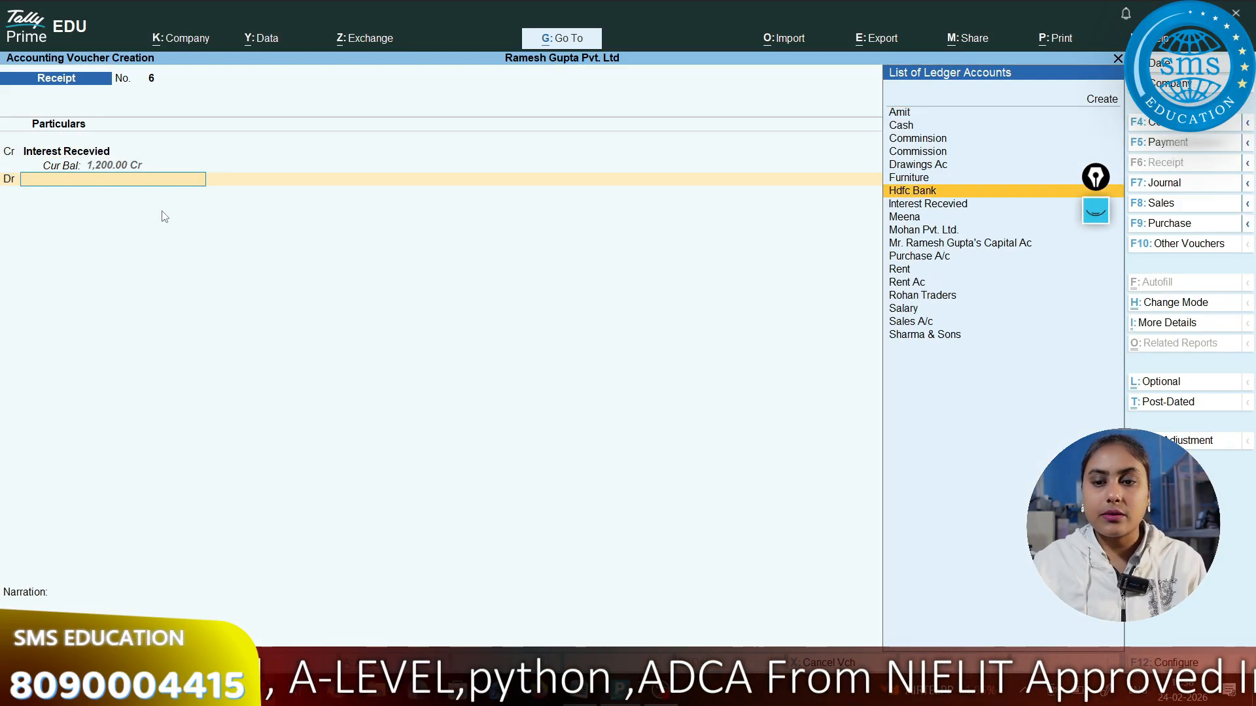
pyautogui.press('Return')
pyautogui.press('Return')
pyautogui.press('Return')
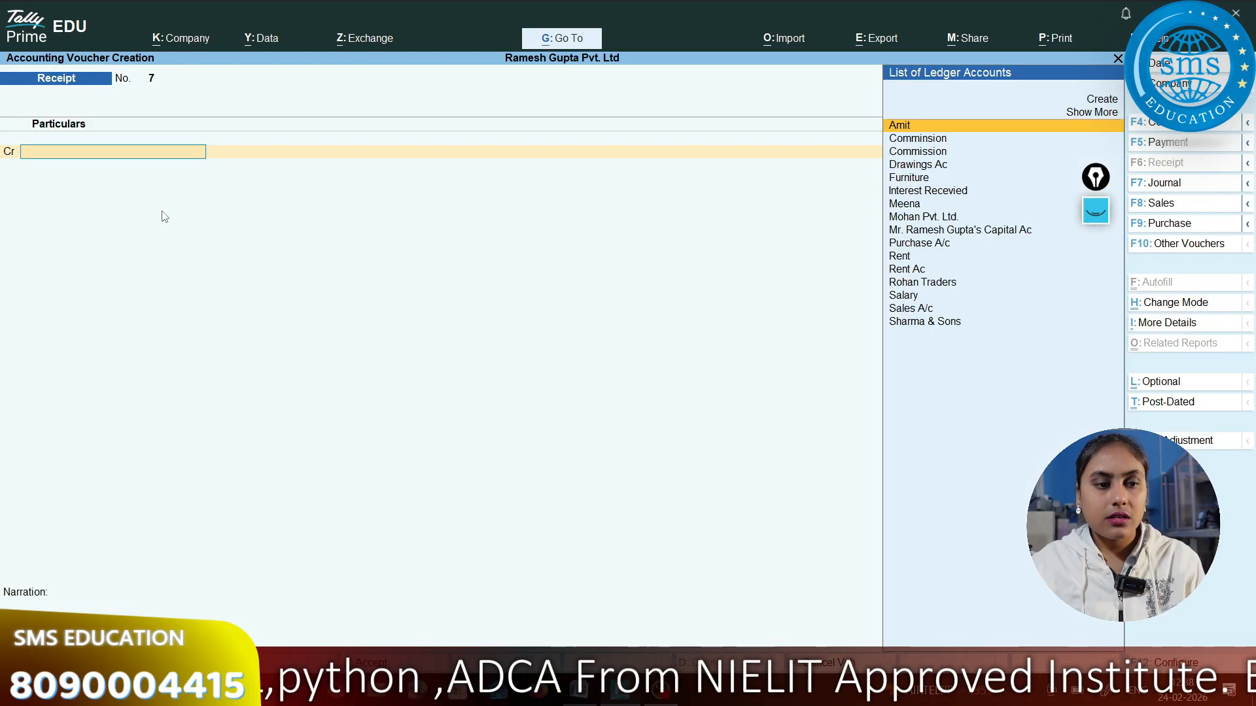
# Check the fifth transaction in the Word question sheet, then change the TallyPrime voucher type to Payment.
pyautogui.hotkey('alt', 'Tab')
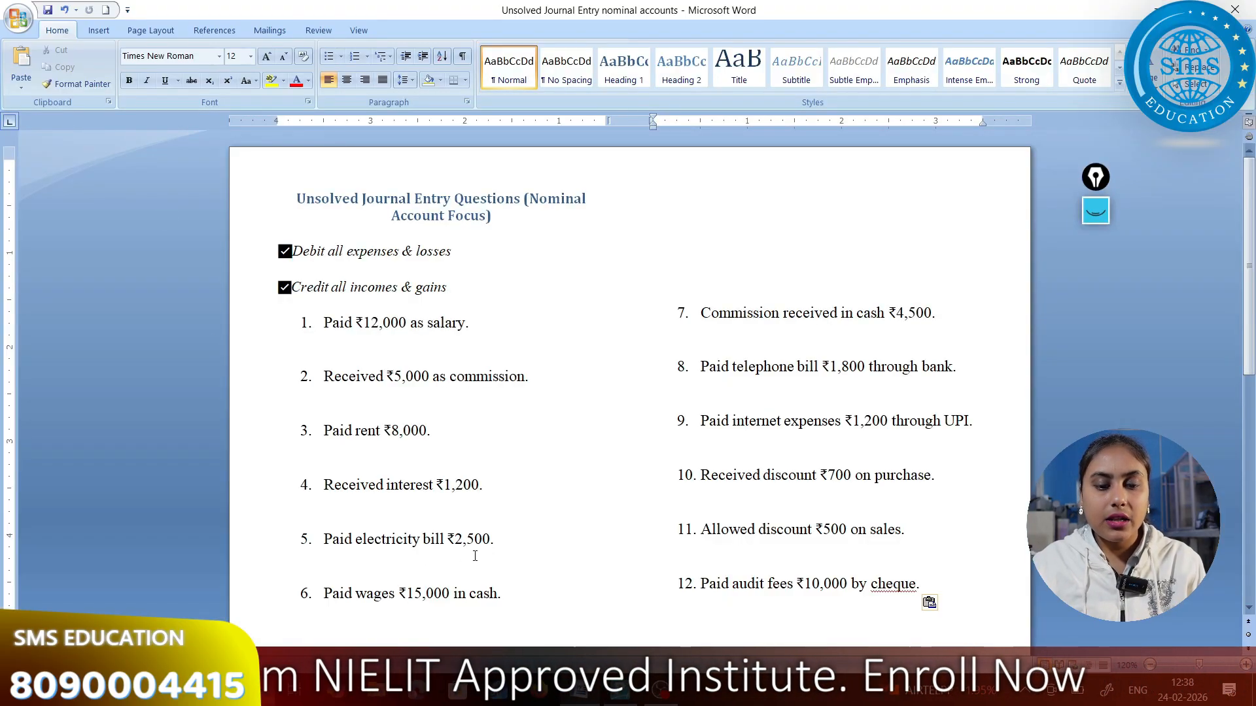
pyautogui.hotkey('alt', 'Tab')
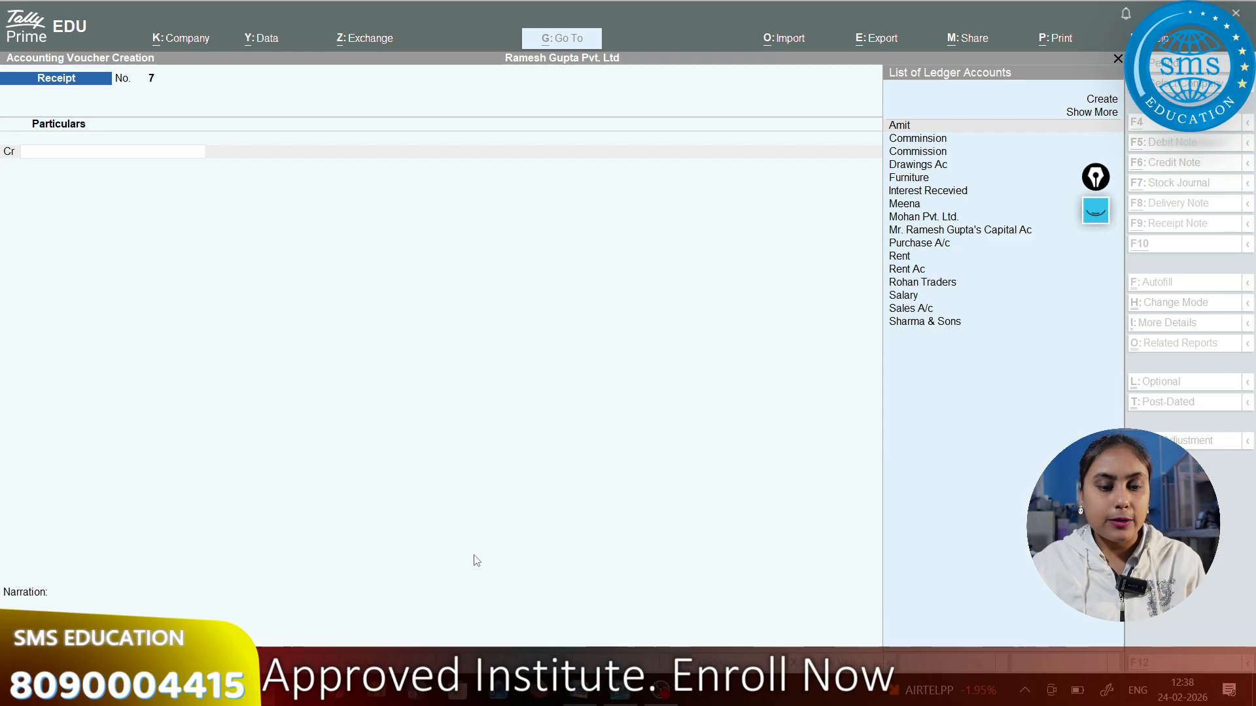
pyautogui.press('Up')
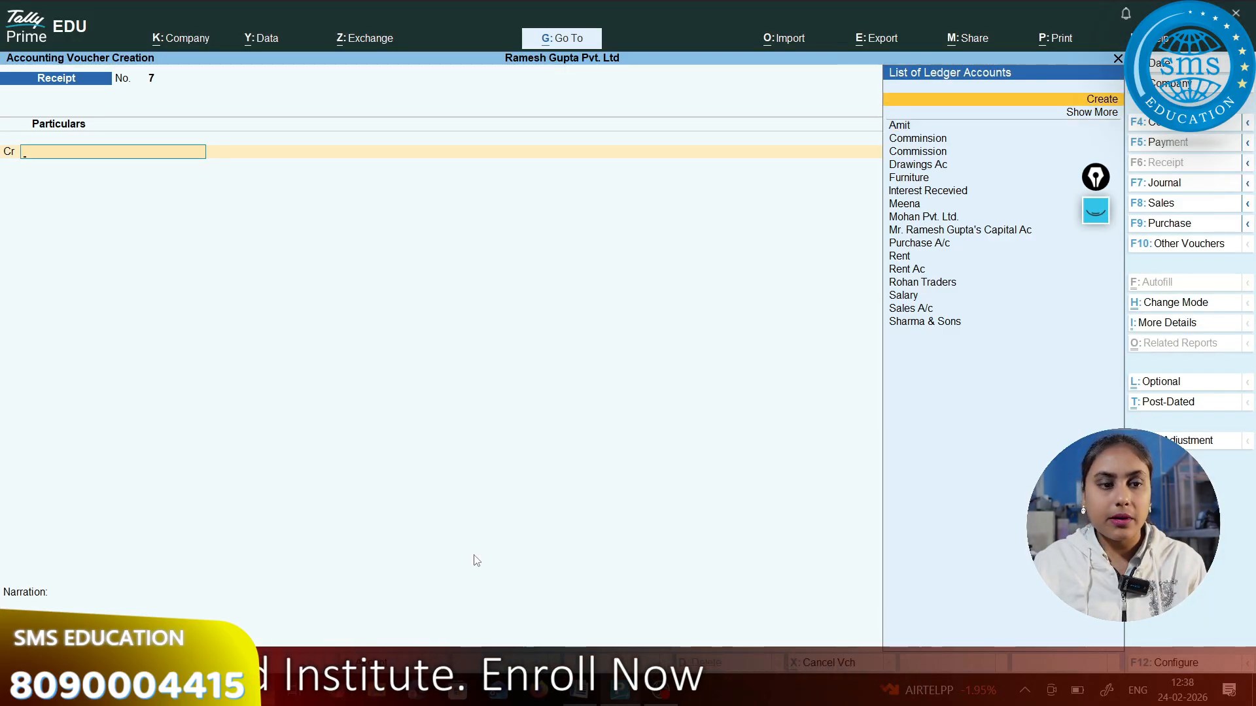
pyautogui.press('F5')
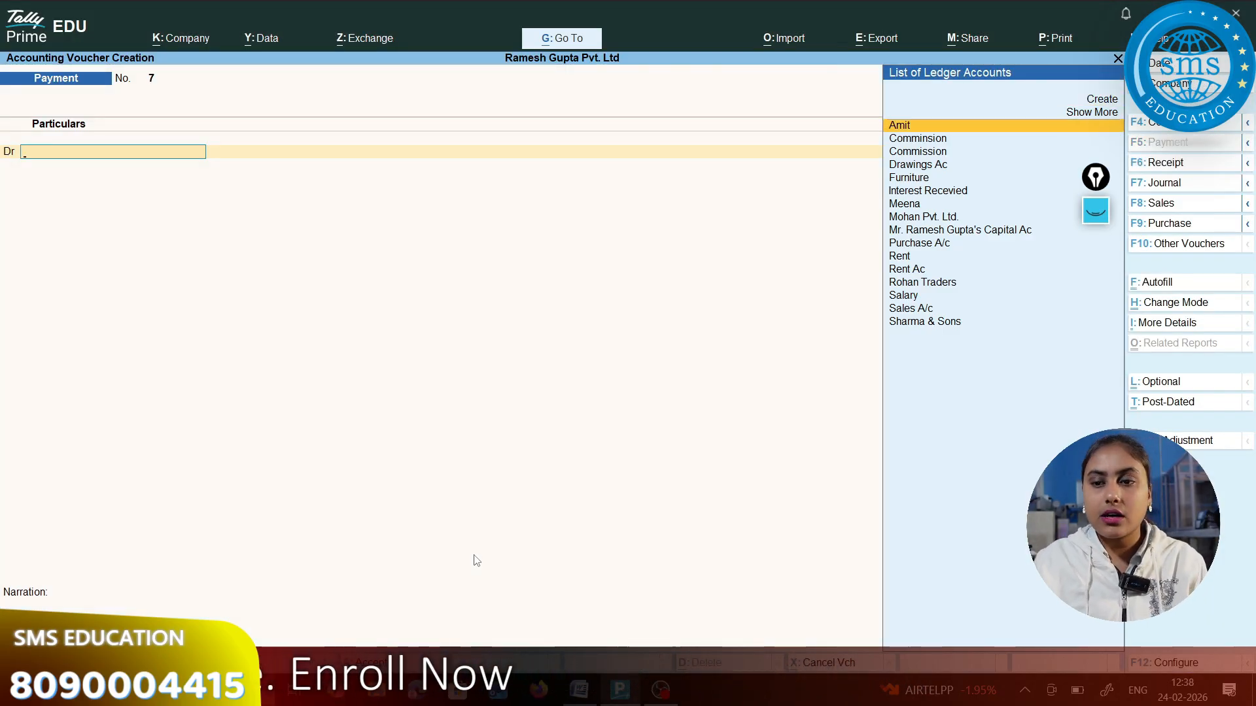
# Create an Electricity Bill ledger under Indirect Expenses from the payment voucher's debit line and save it.
pyautogui.hotkey('alt', 'c')
pyautogui.write('Electri')
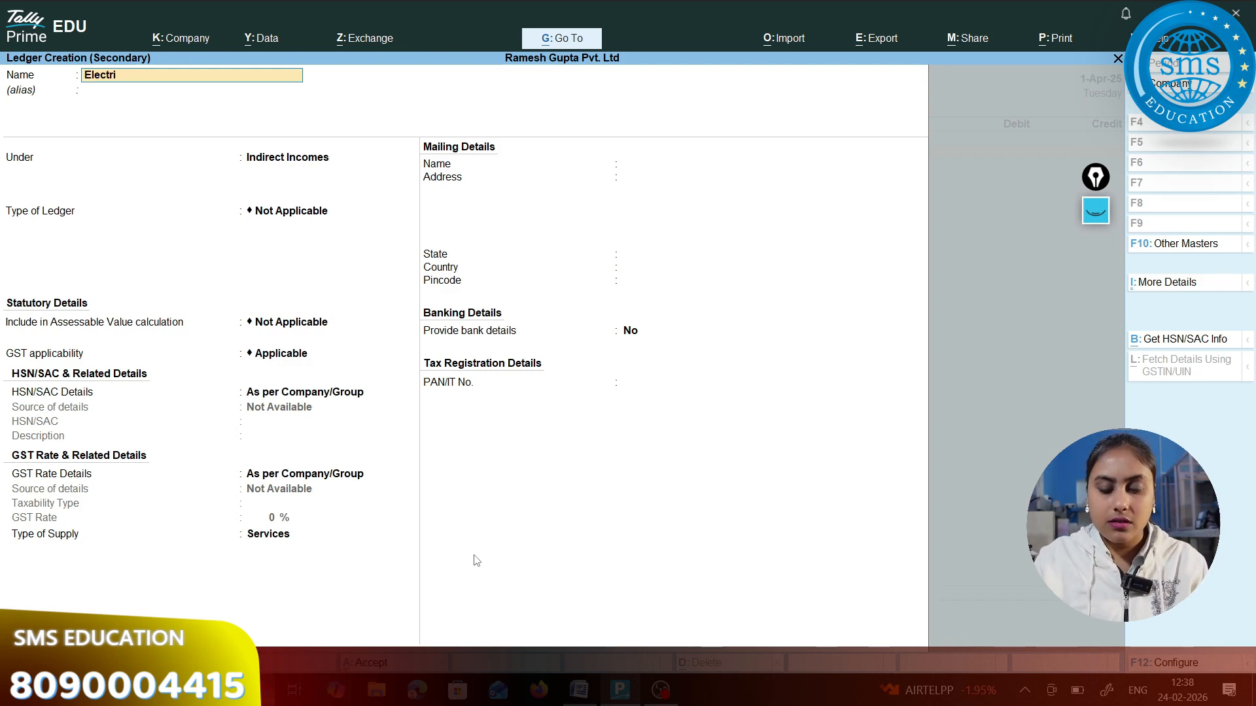
pyautogui.write('city bill')
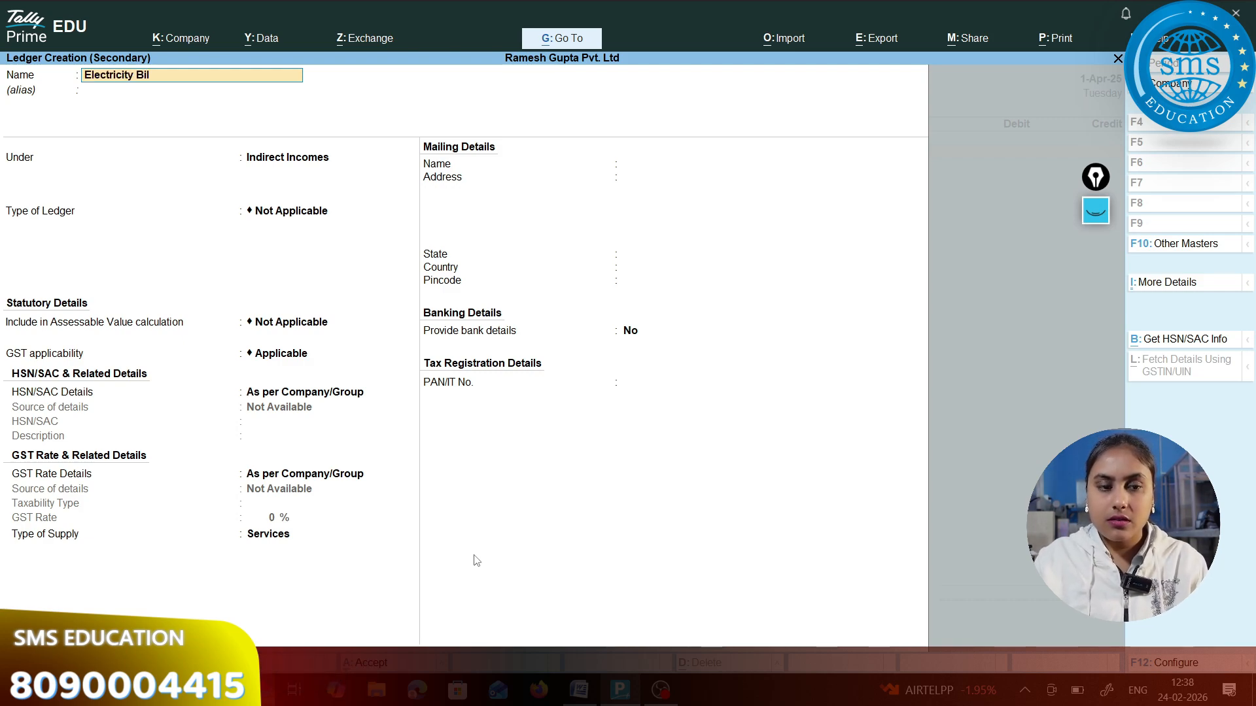
pyautogui.press('Return')
pyautogui.write('Ind')
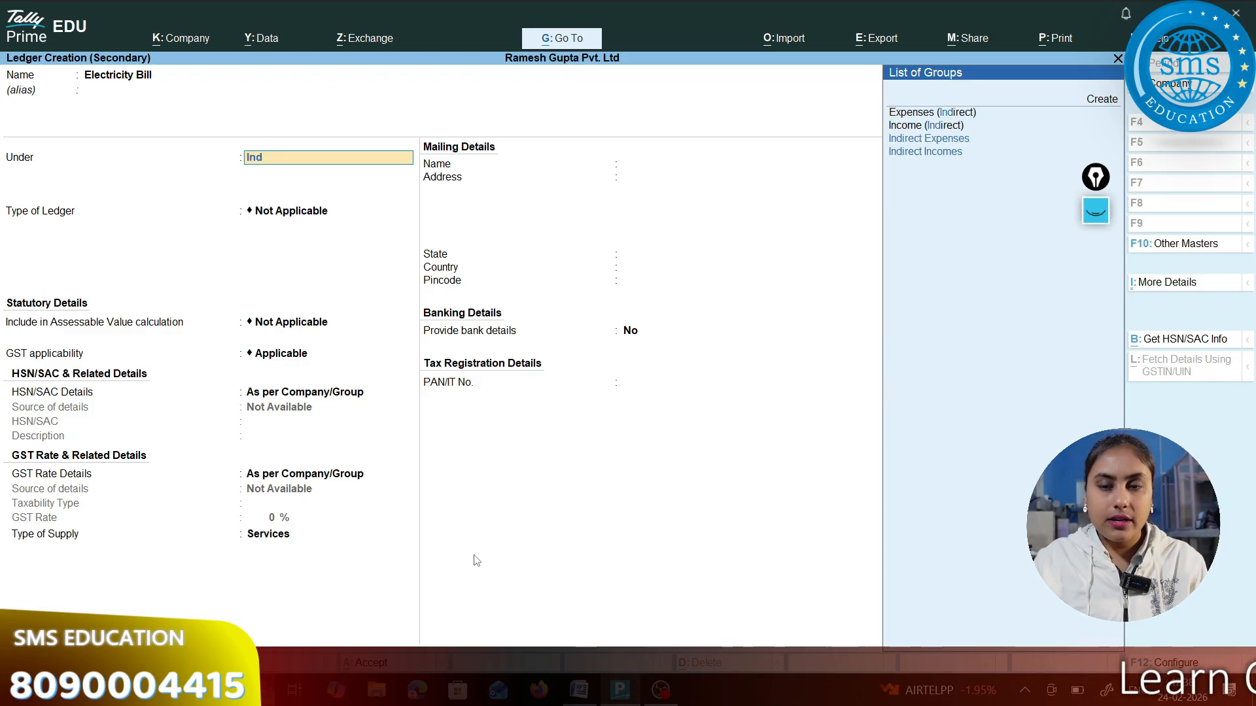
pyautogui.press('Return')
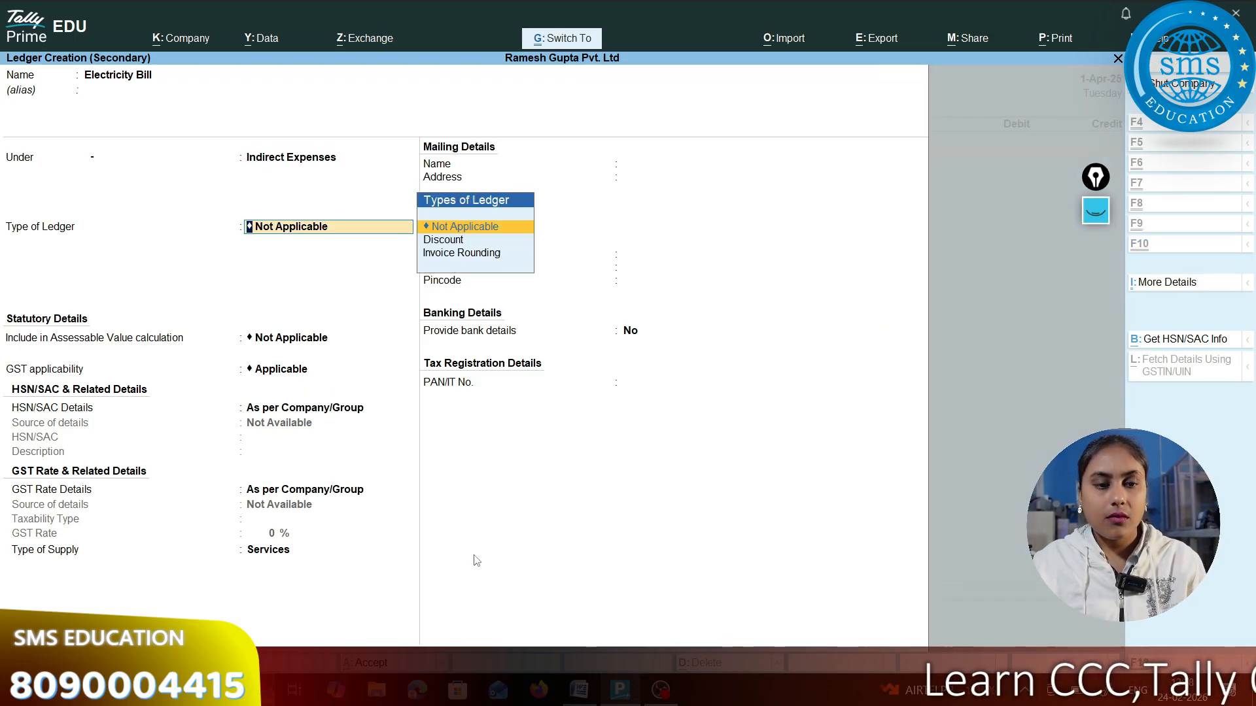
pyautogui.hotkey('ctrl', 'a')
# Debit Electricity Bill with 2,500 in the payment voucher.
pyautogui.write('2')
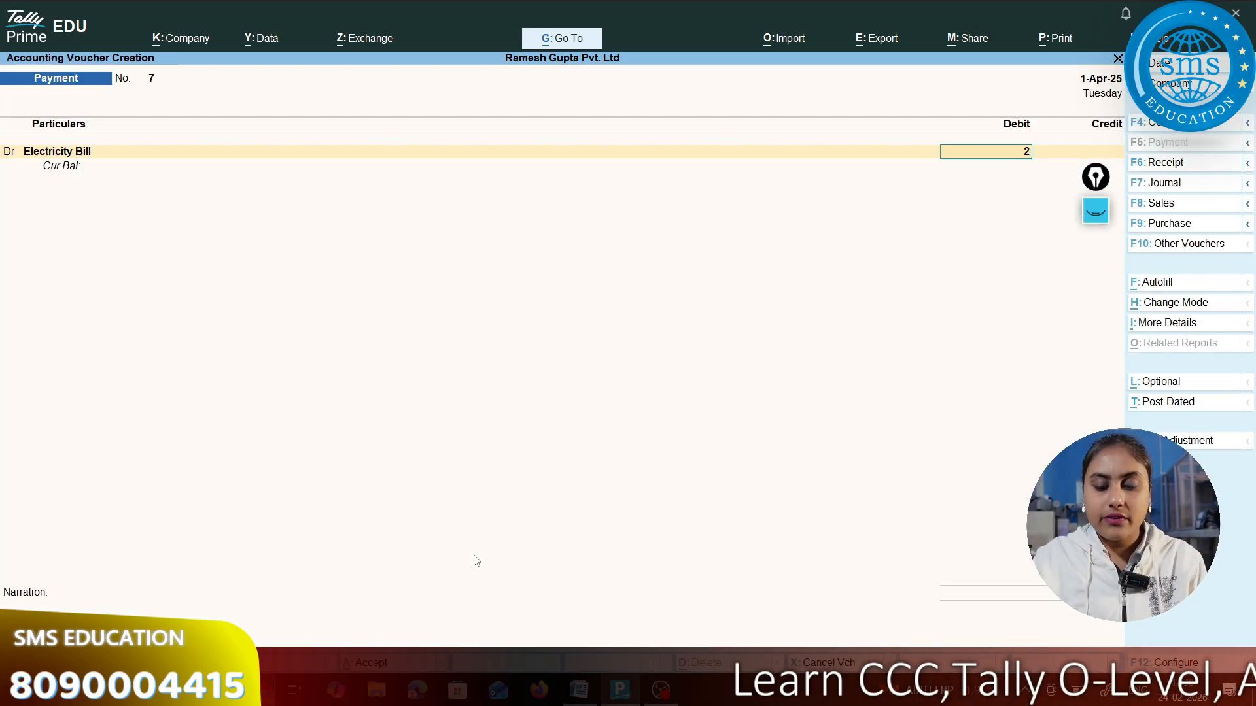
pyautogui.write(',500.0')
pyautogui.press('BackSpace')
pyautogui.press('Return')
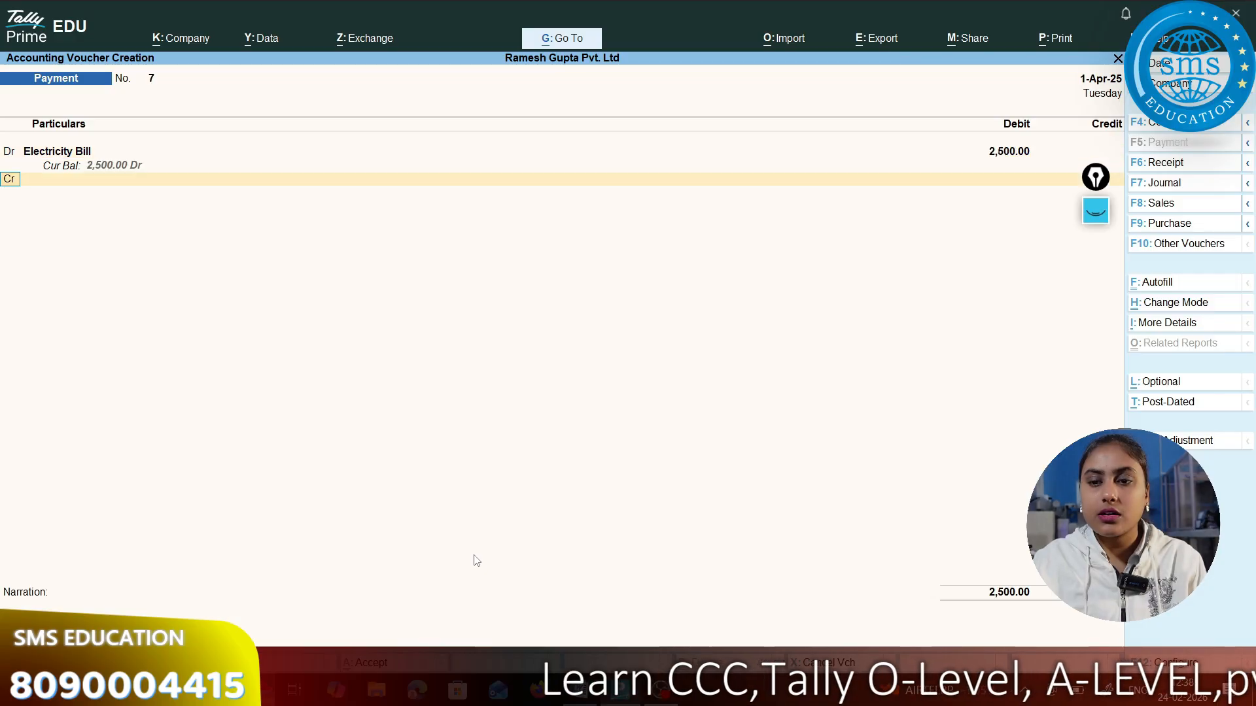
# Recheck the electricity bill question in Word, then credit Hdfc Bank with 2,500 in TallyPrime and save the payment voucher.
pyautogui.hotkey('alt', 'Tab')
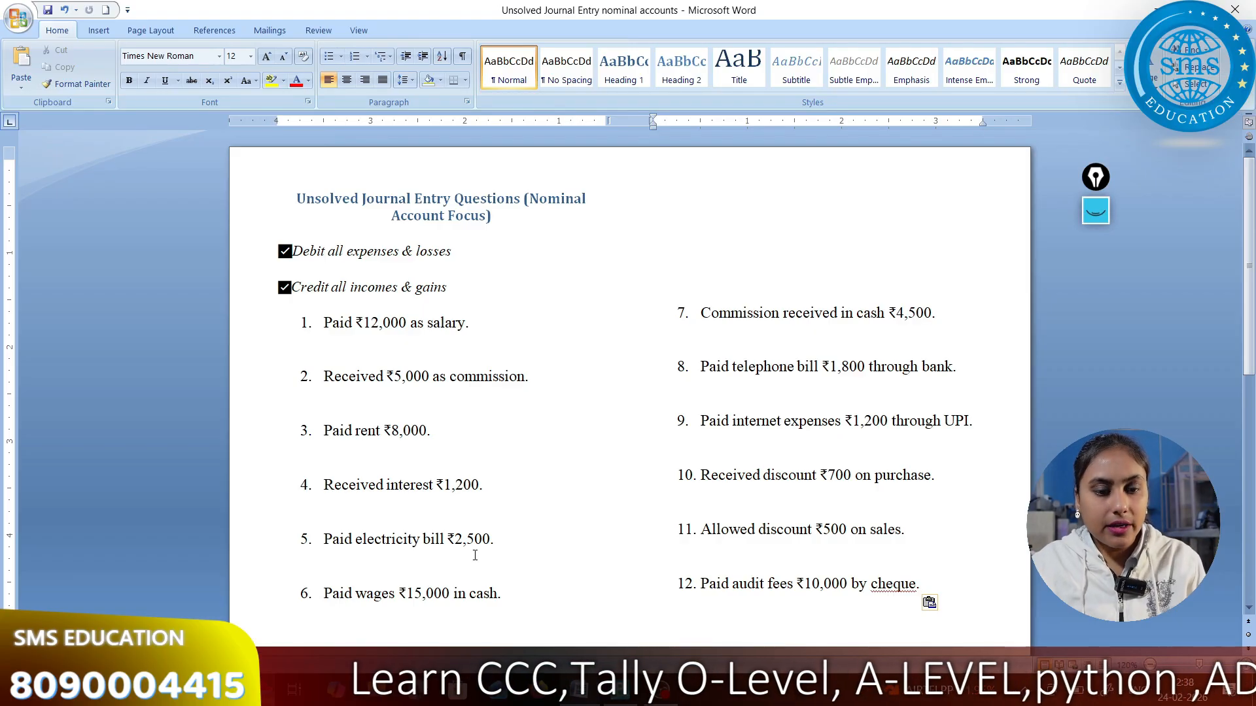
pyautogui.hotkey('alt', 'Tab')
pyautogui.press('Down')
pyautogui.press('Down')
pyautogui.press('Down')
pyautogui.press('Down')
pyautogui.press('Down')
pyautogui.press('Down')
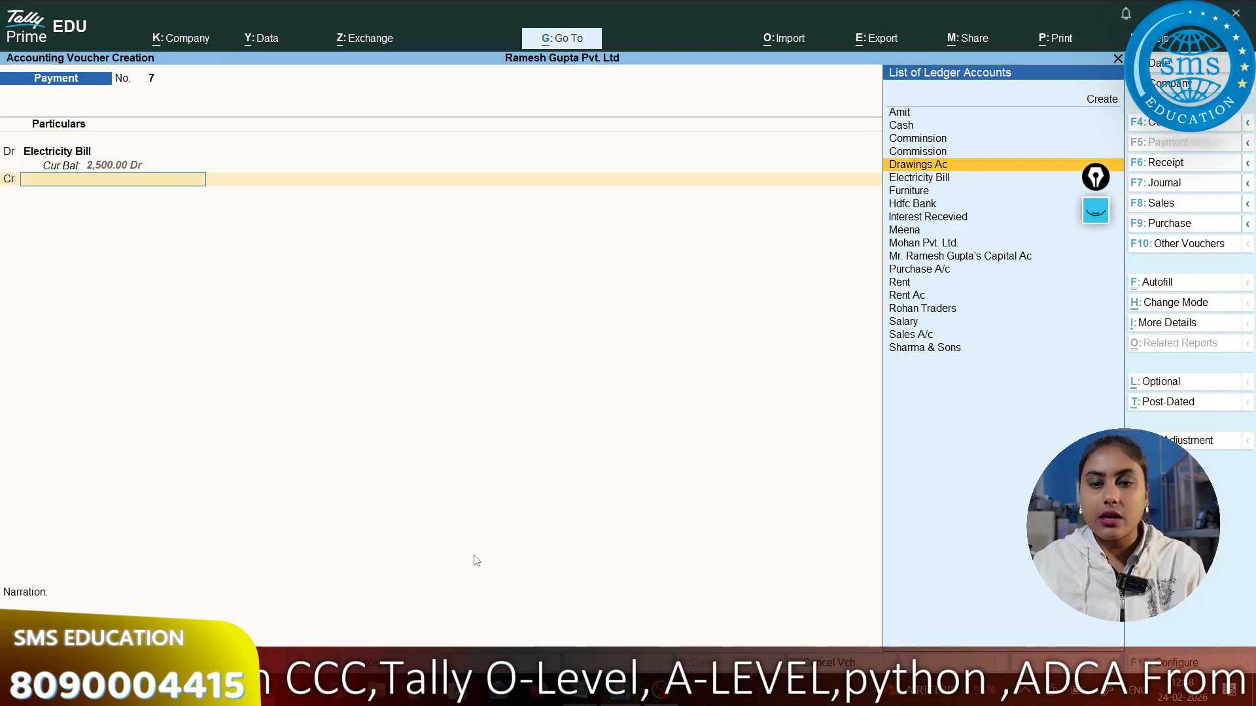
pyautogui.press('Down')
pyautogui.press('Return')
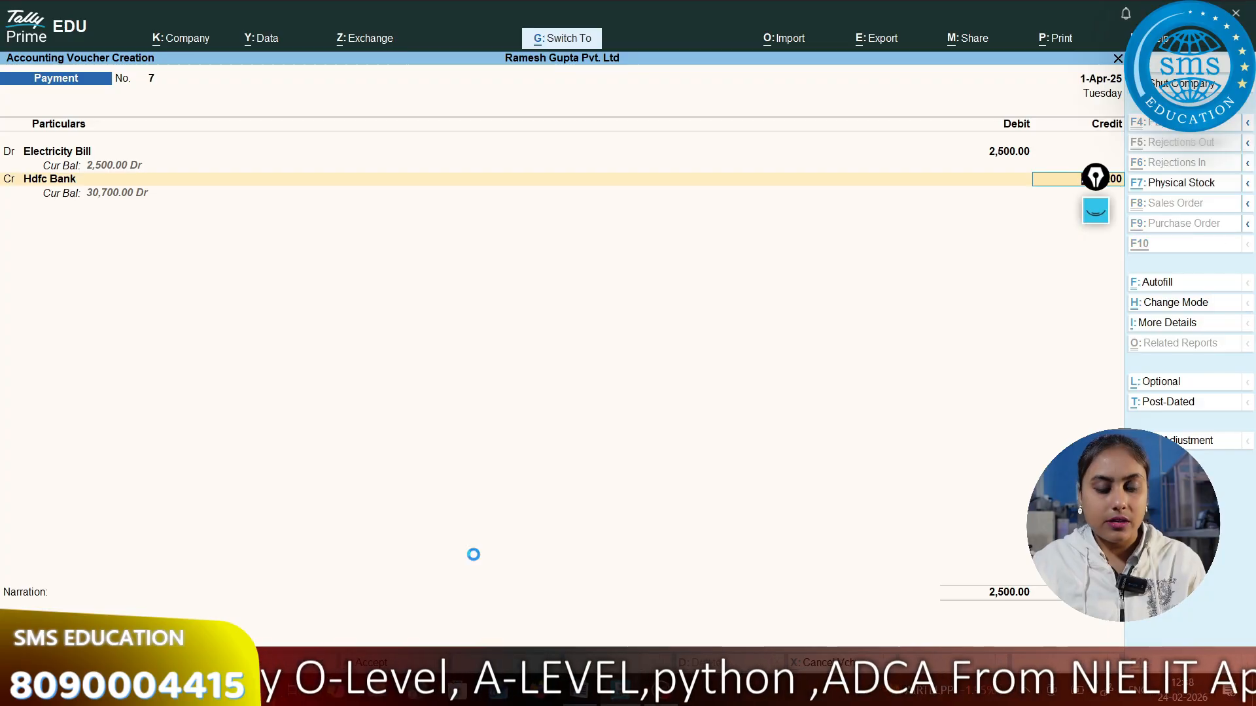
pyautogui.press('Return')
pyautogui.press('Return')
# Check the sixth transaction in Word, then create a Wages ledger under Direct Expenses from the TallyPrime payment voucher's debit line.
pyautogui.hotkey('alt', 'Tab')
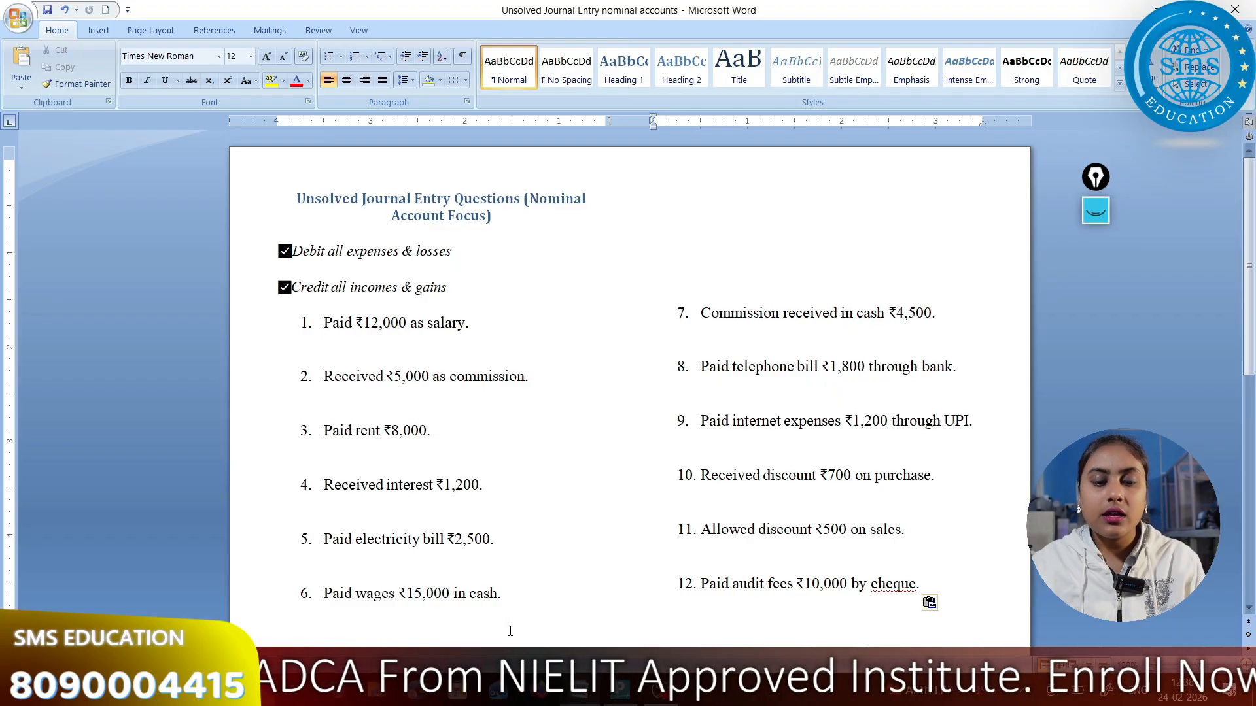
pyautogui.hotkey('alt', 'Tab')
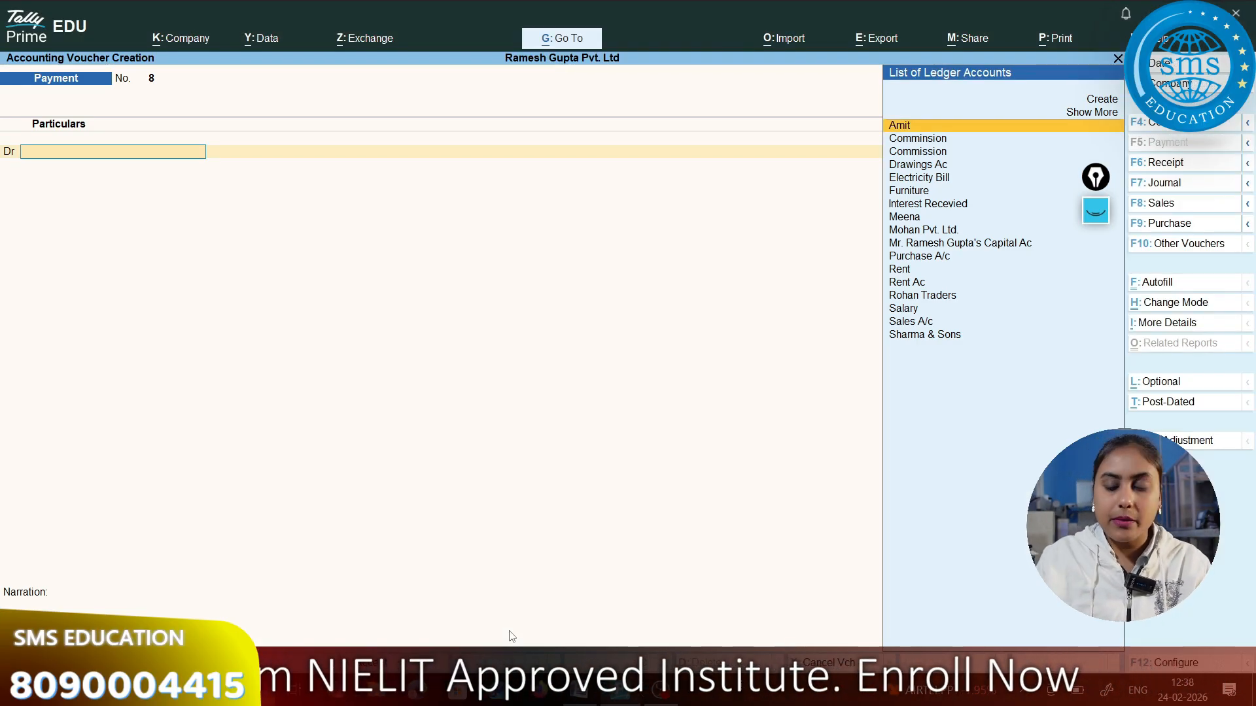
pyautogui.press('Up')
pyautogui.press('Return')
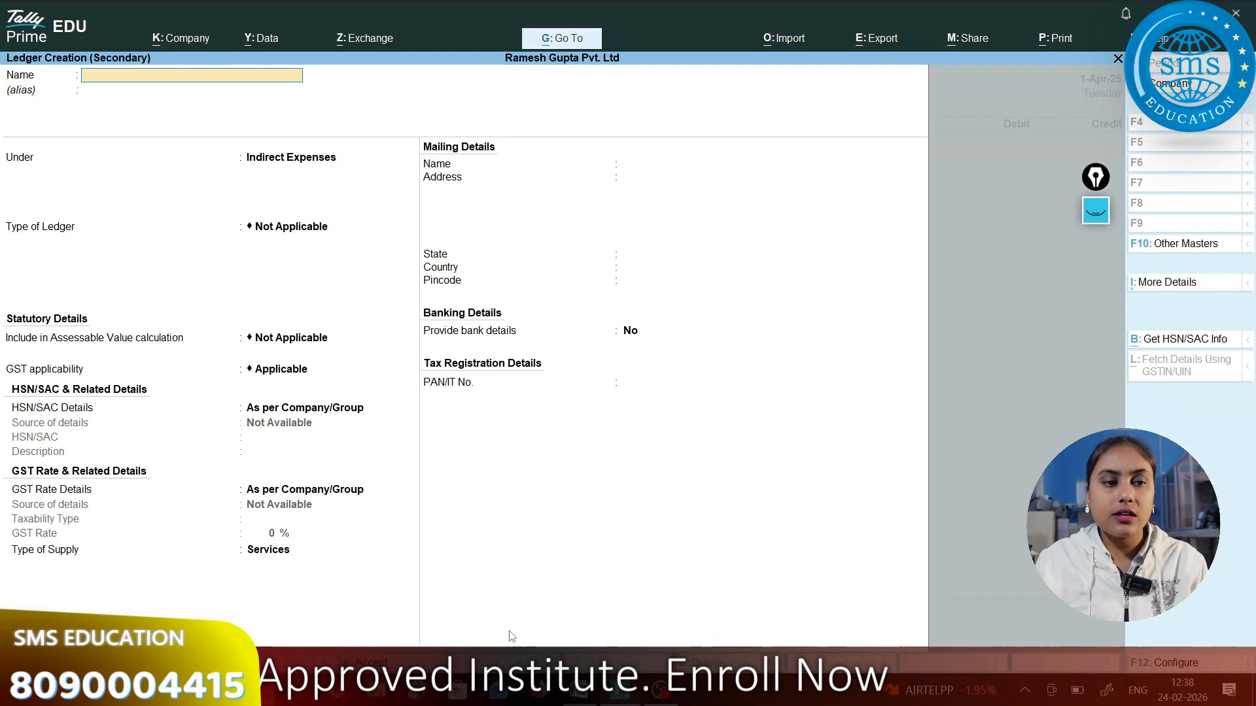
pyautogui.write('Wages\\')
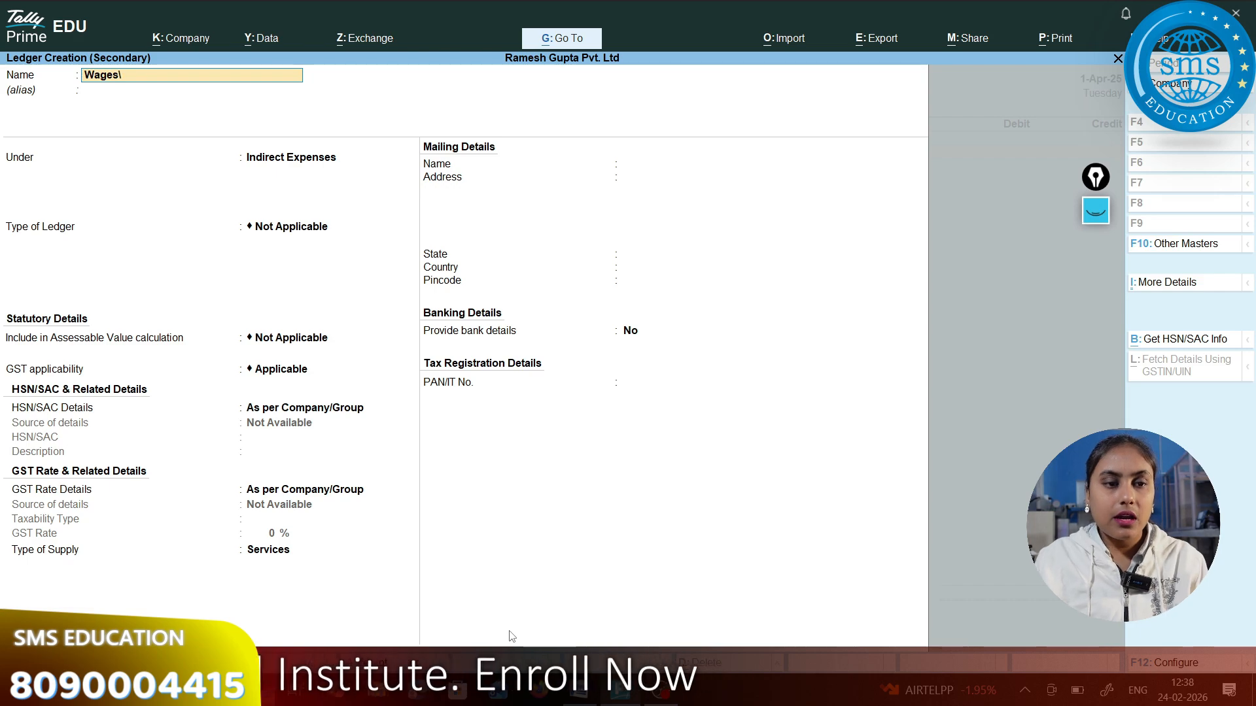
pyautogui.press('Return')
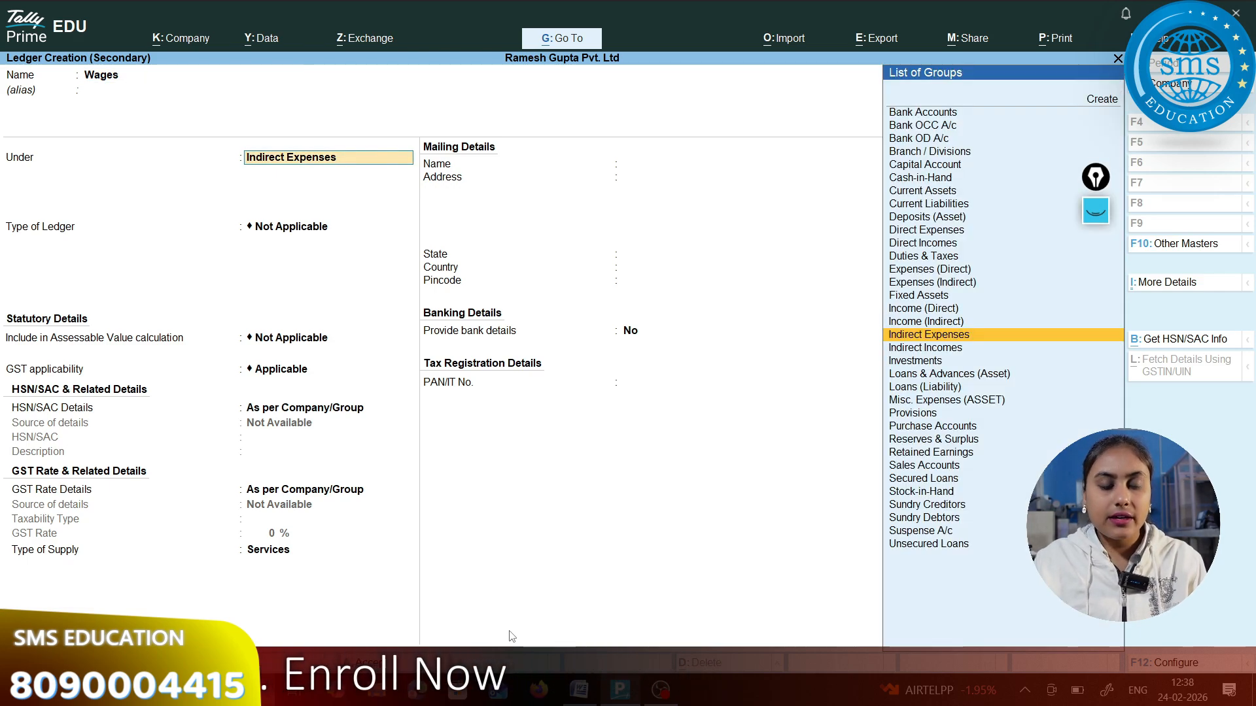
pyautogui.write('Dire')
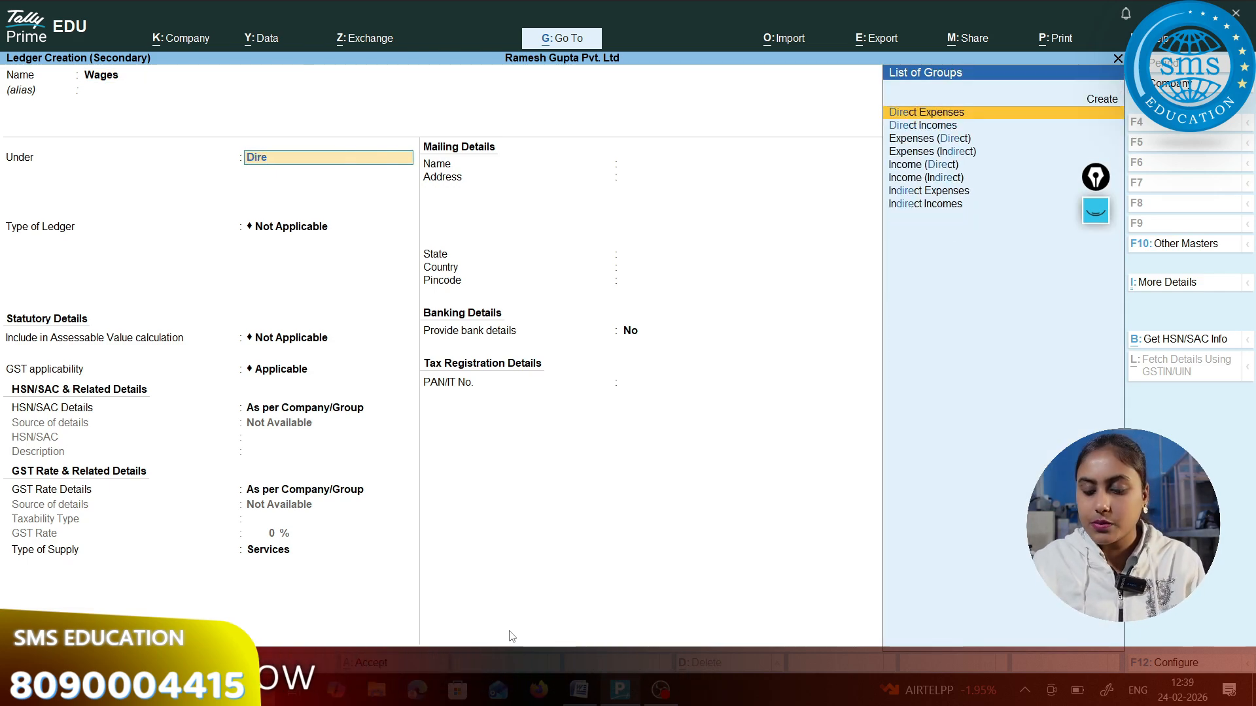
pyautogui.press('Return')
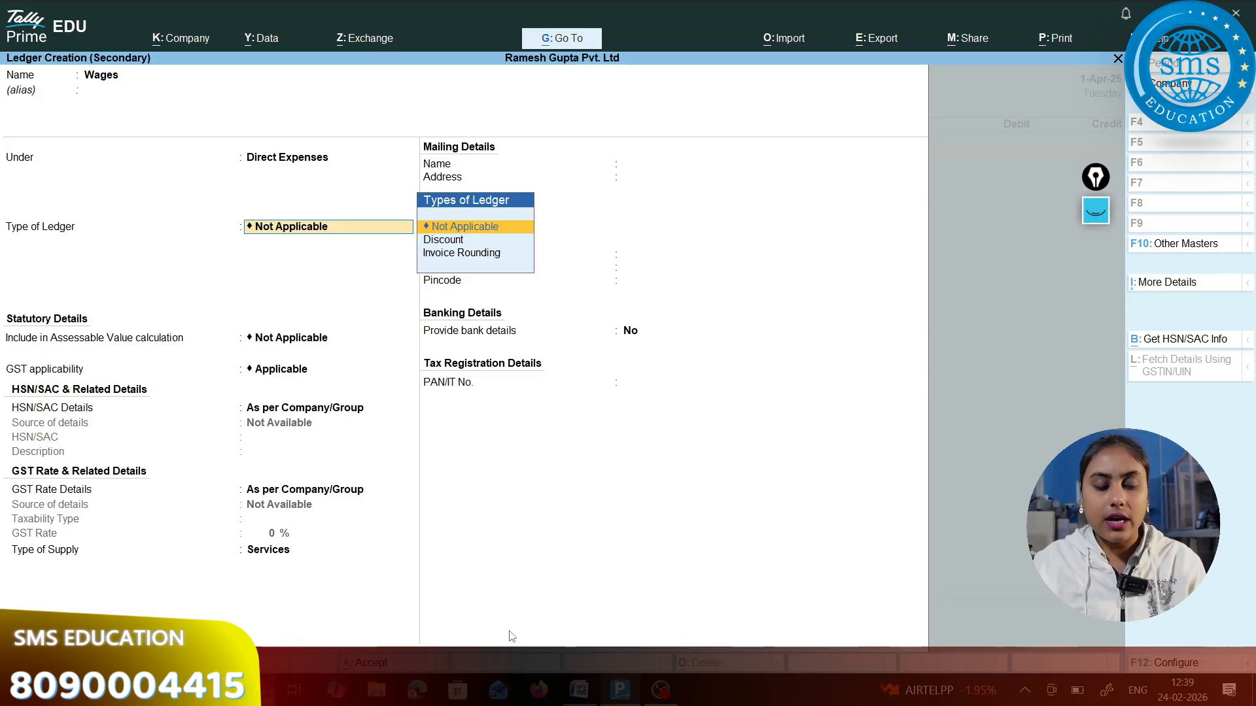
pyautogui.hotkey('ctrl', 'a')
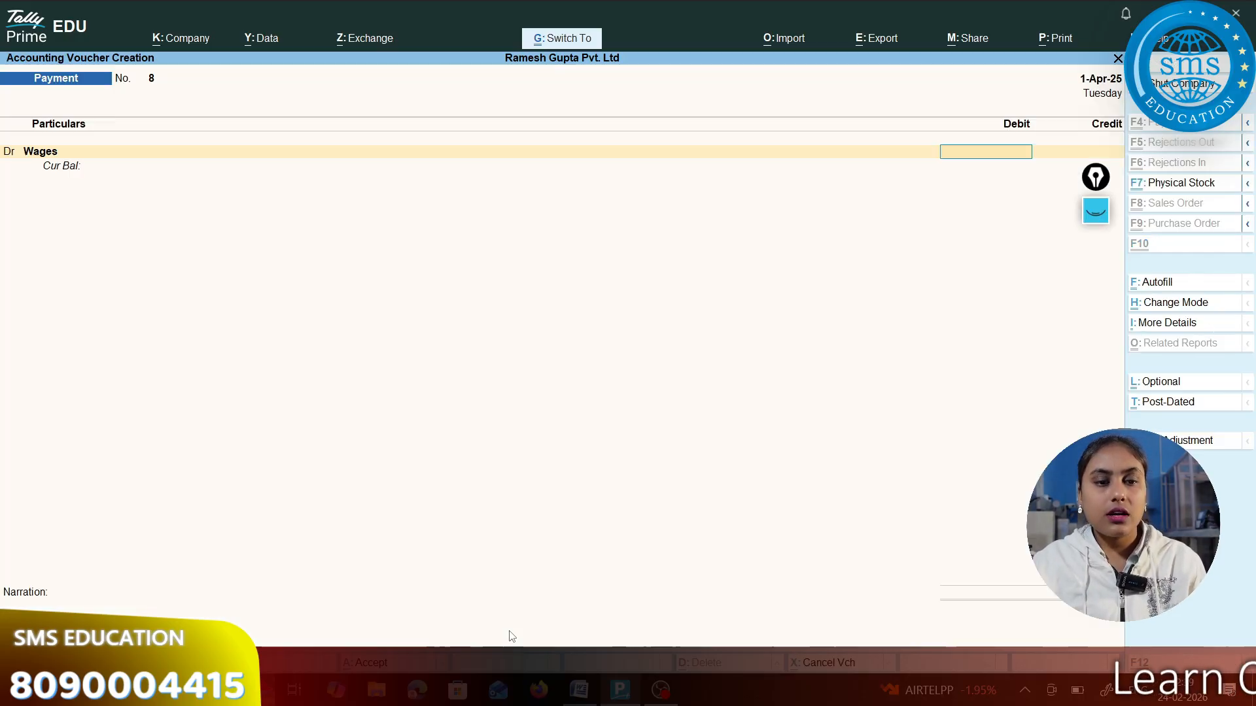
# Check the wages amount in the Word question sheet, then debit Wages with 15,000 in the TallyPrime payment voucher.
pyautogui.hotkey('alt', 'Tab')
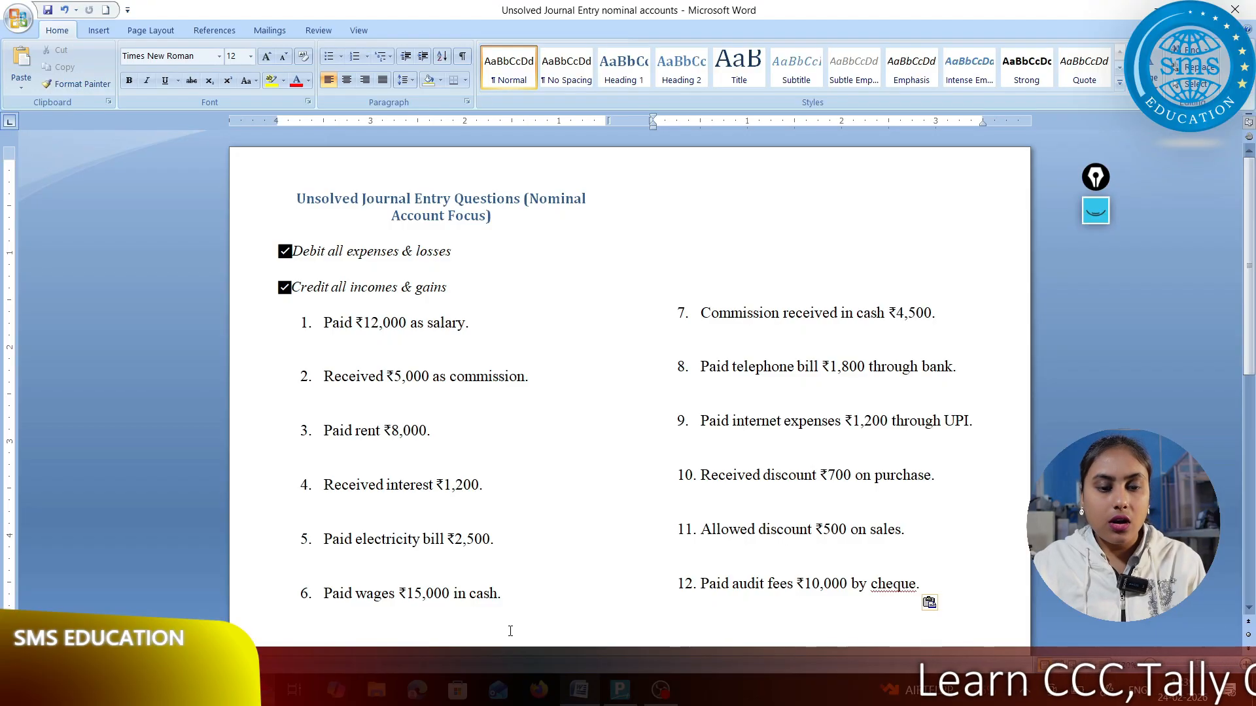
pyautogui.hotkey('alt', 'Tab')
pyautogui.write('15')
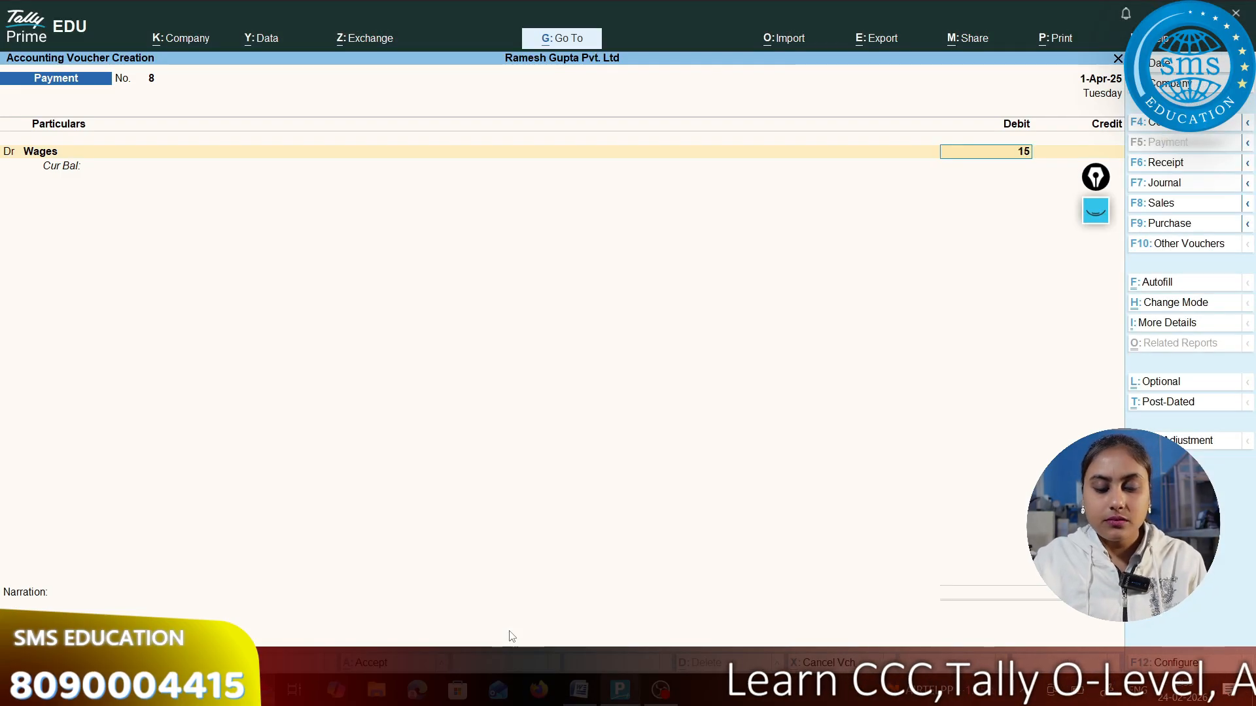
pyautogui.write('000')
pyautogui.press('Return')
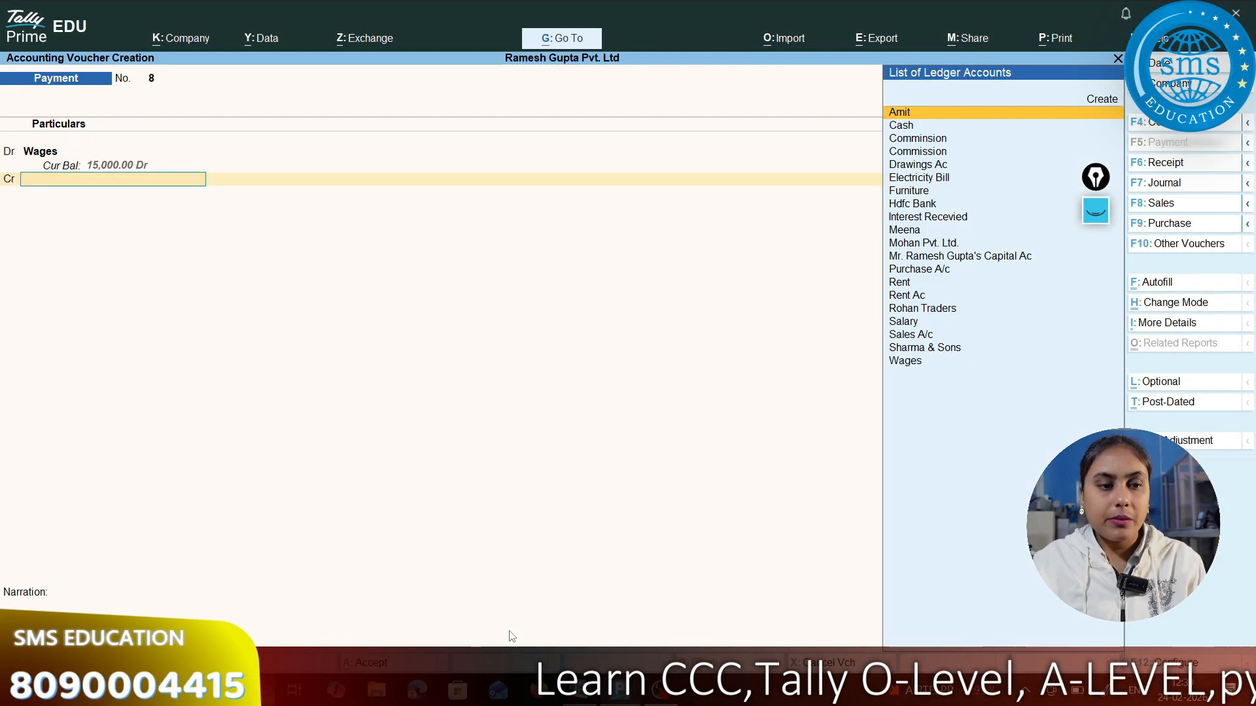
# Credit Cash with 15,000 for the wages payment and save the voucher.
pyautogui.press('Down')
pyautogui.press('Return')
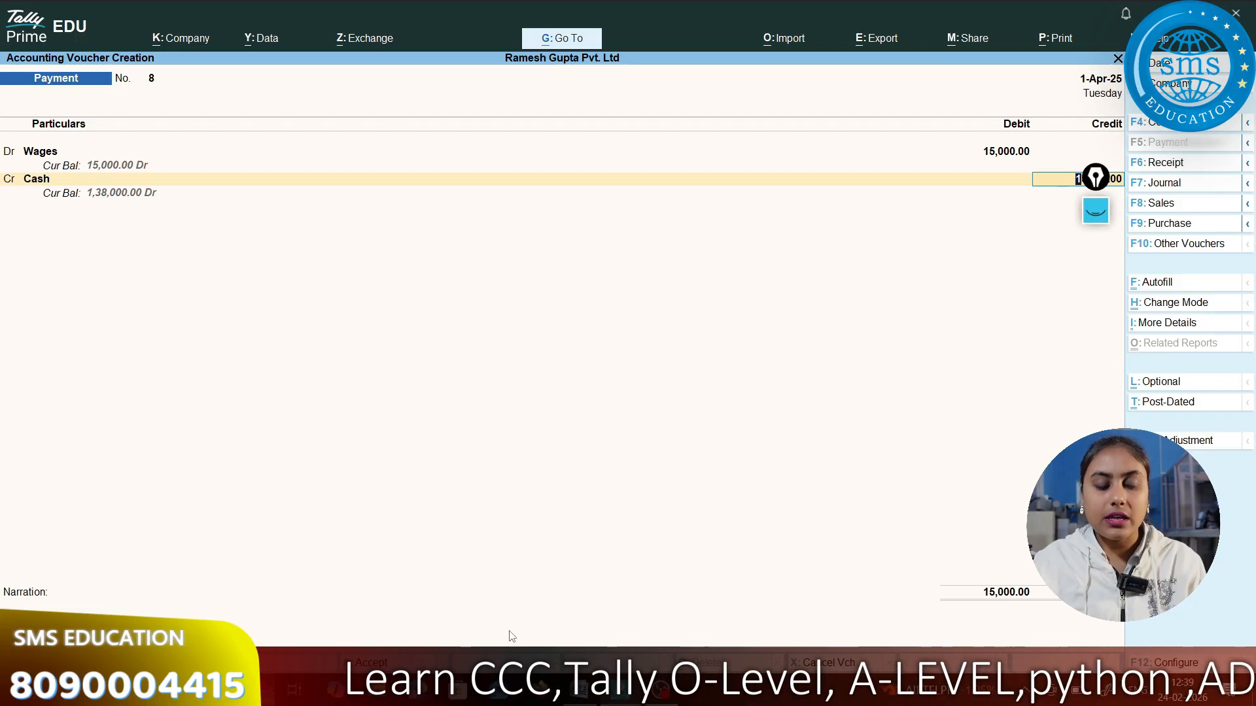
pyautogui.press('Return')
pyautogui.press('Return')
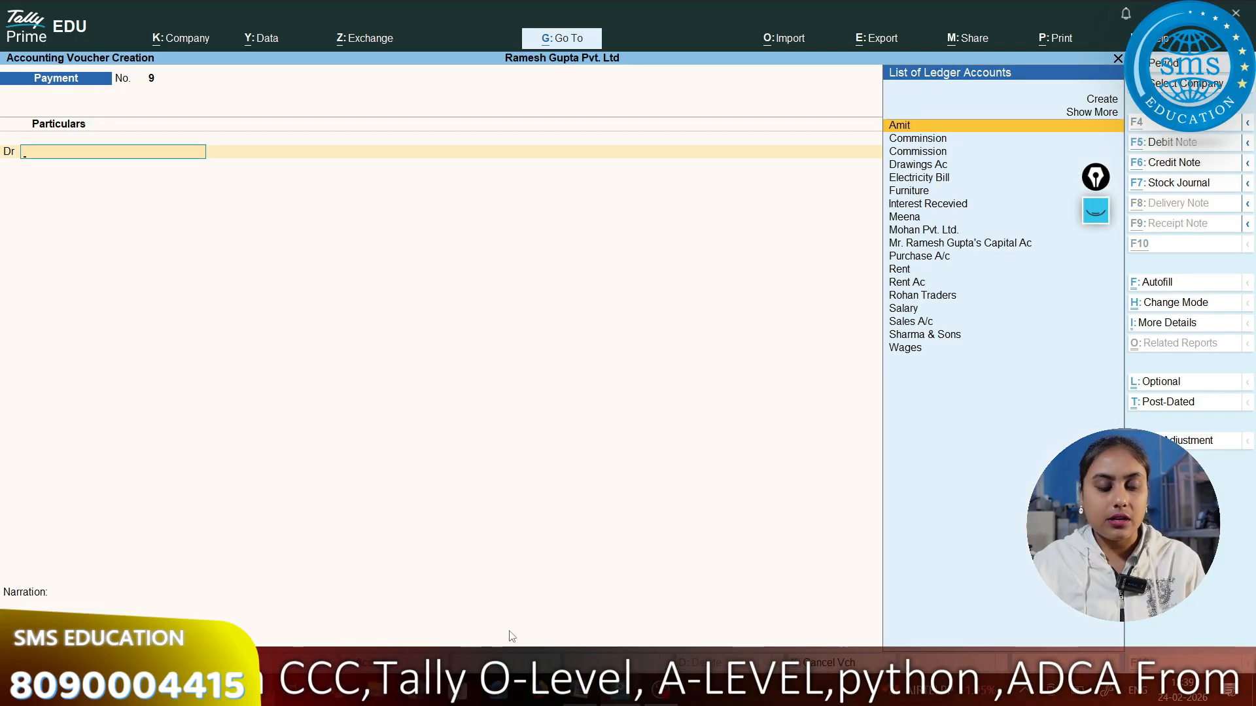
# Check the seventh transaction in the Word question sheet, then change the TallyPrime voucher type to Receipt.
pyautogui.hotkey('alt', 'Tab')
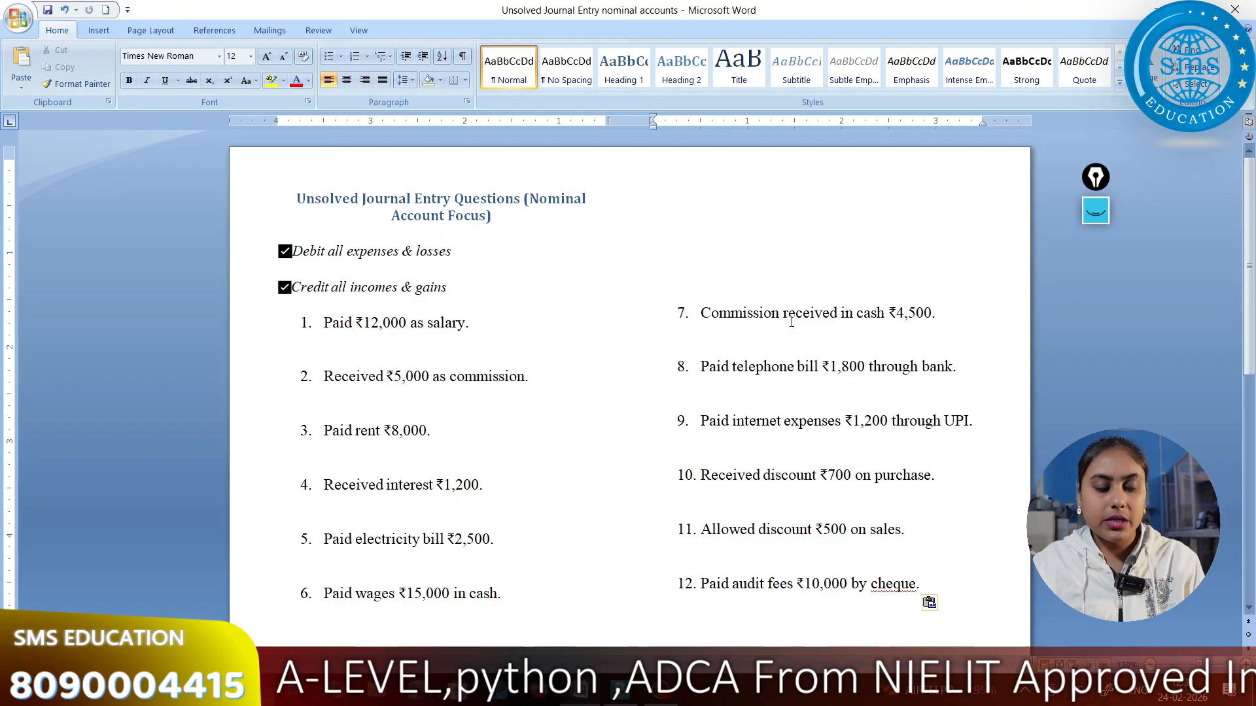
pyautogui.hotkey('alt', 'Tab')
pyautogui.press('F6')
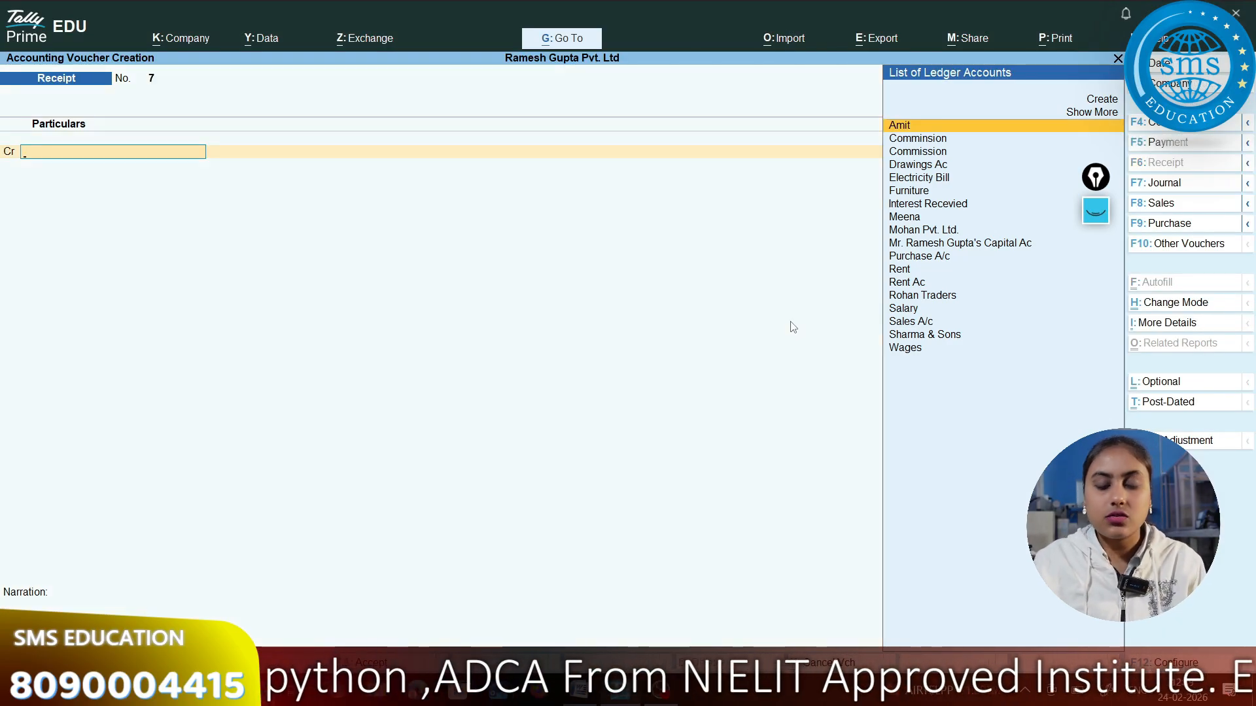
# Choose the existing Comminsion ledger for the receipt voucher's credit line.
pyautogui.press('Down')
pyautogui.press('Down')
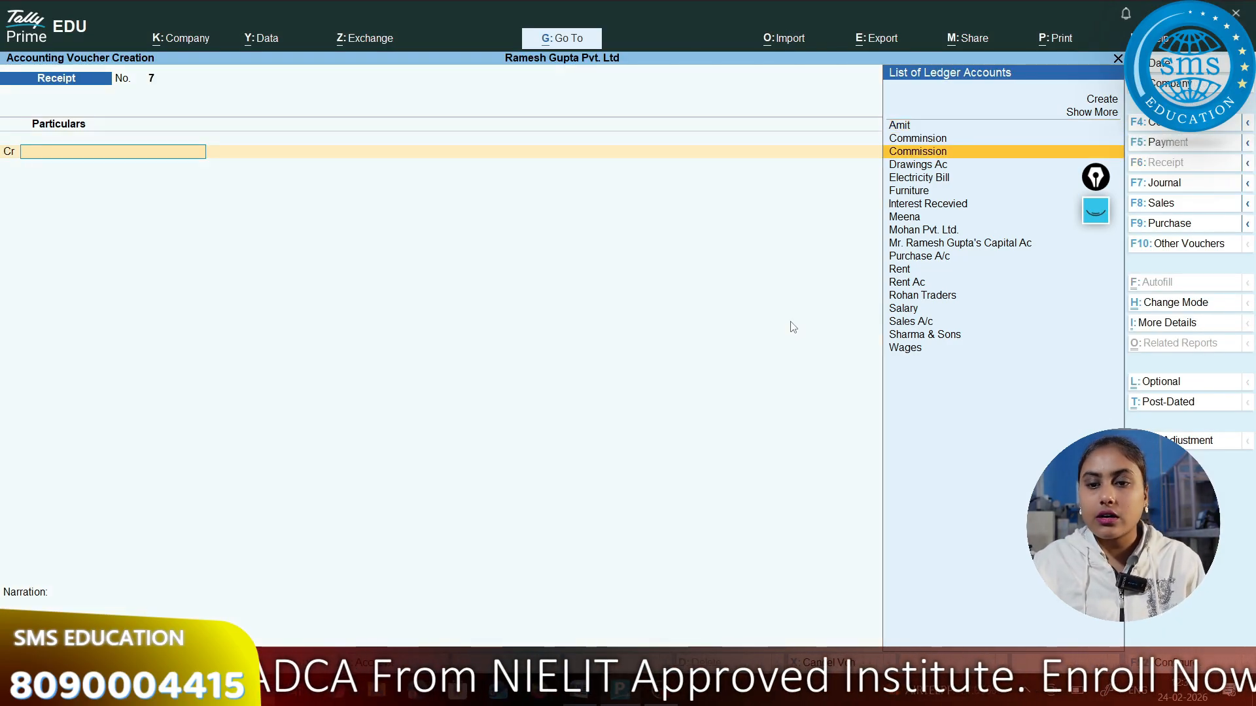
pyautogui.press('Down')
pyautogui.press('Down')
pyautogui.press('Down')
pyautogui.press('Down')
pyautogui.press('Up')
pyautogui.press('Up')
pyautogui.press('Up')
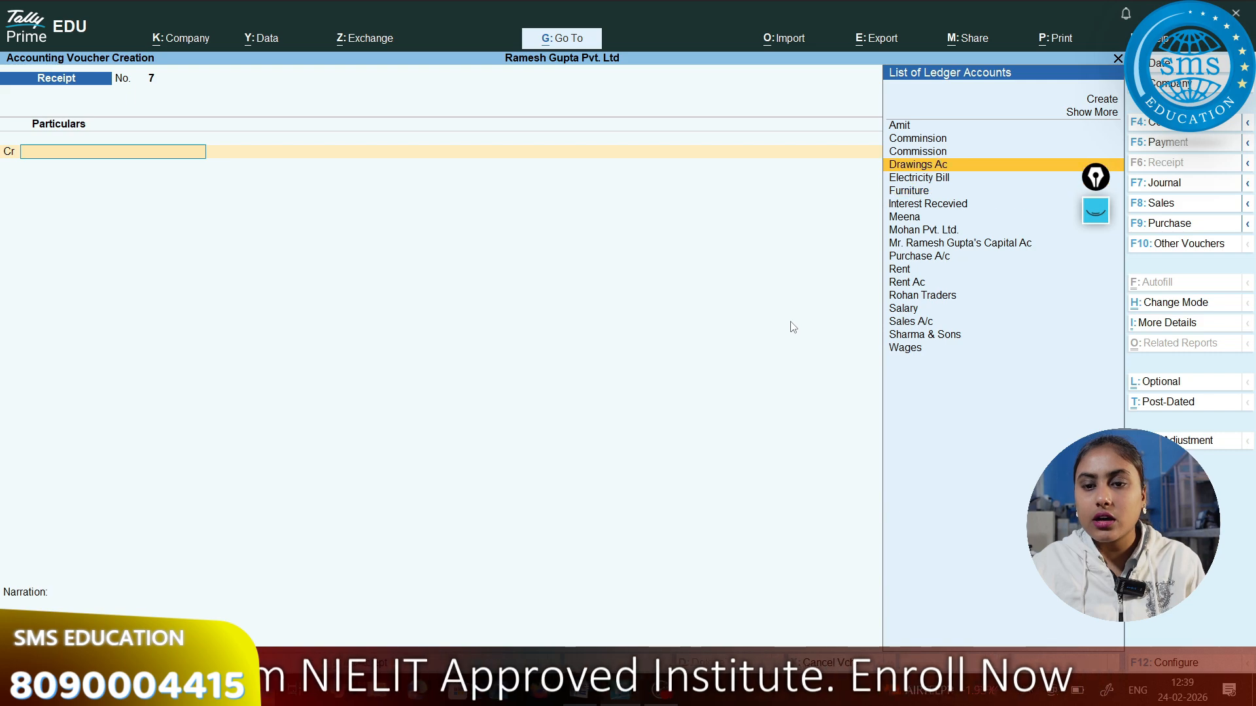
pyautogui.press('Up')
pyautogui.press('Up')
pyautogui.press('Return')
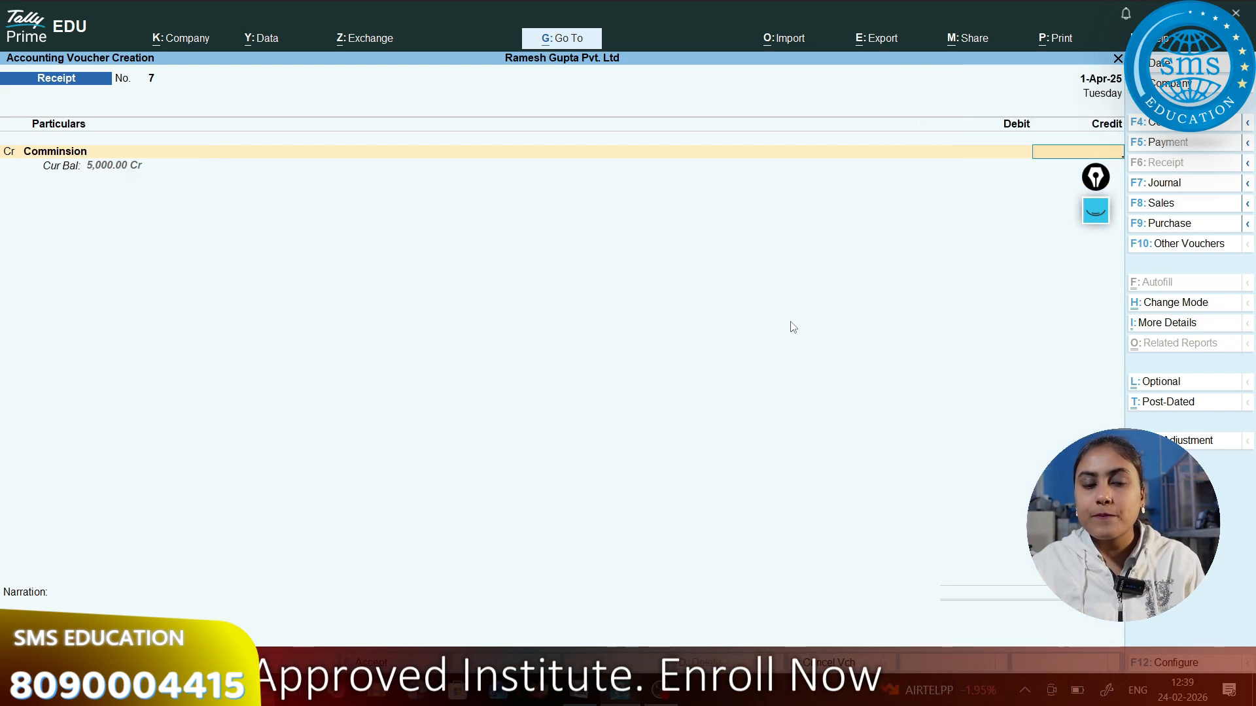
# Check the commission amount in the Word question sheet, then credit Comminsion with 4,500 against Cash in the TallyPrime receipt voucher.
pyautogui.hotkey('alt', 'Tab')
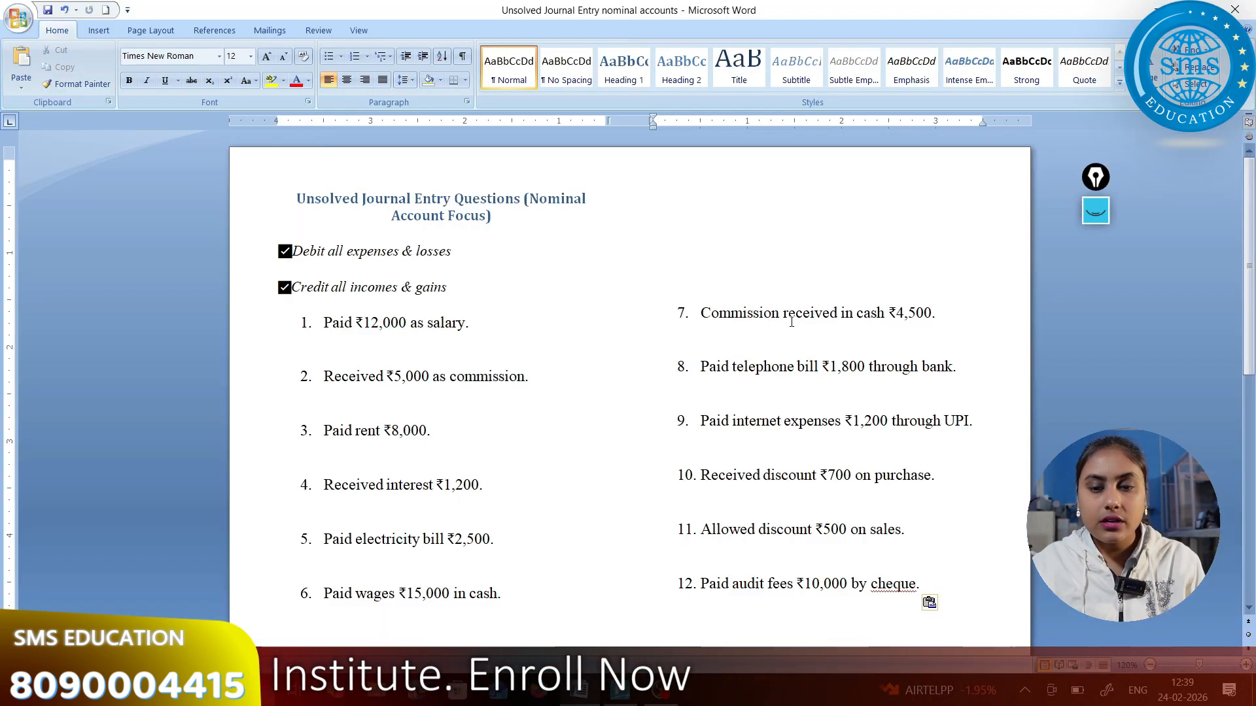
pyautogui.hotkey('alt', 'Tab')
pyautogui.write('45')
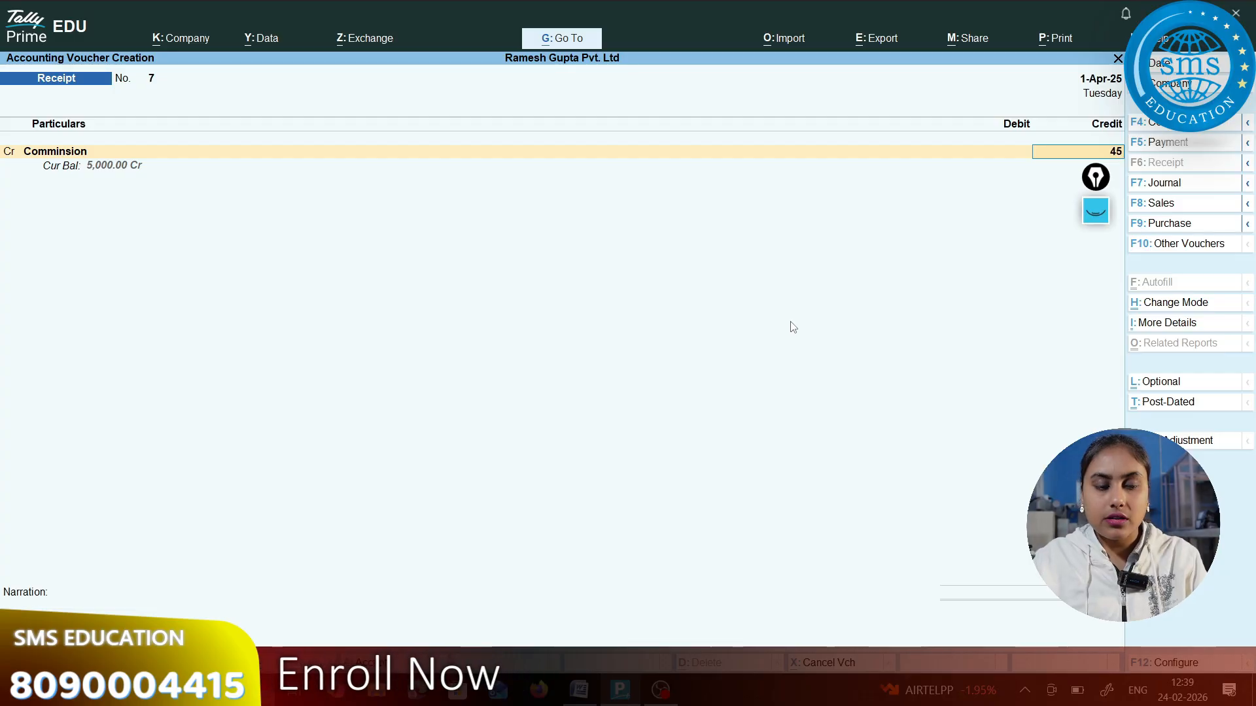
pyautogui.write('00')
pyautogui.press('Return')
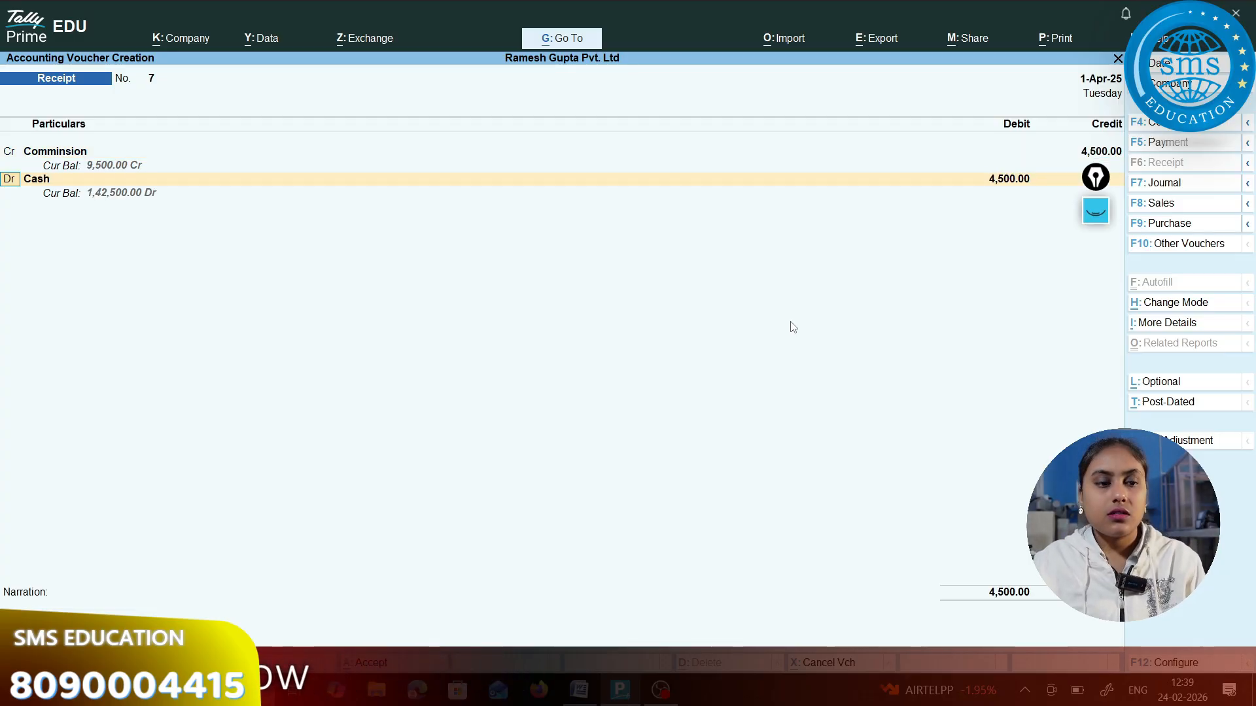
# Recheck the seventh transaction in the Word question sheet, then save the TallyPrime receipt voucher with Cash debited 4,500.
pyautogui.hotkey('alt', 'Tab')
pyautogui.hotkey('alt', 'Tab')
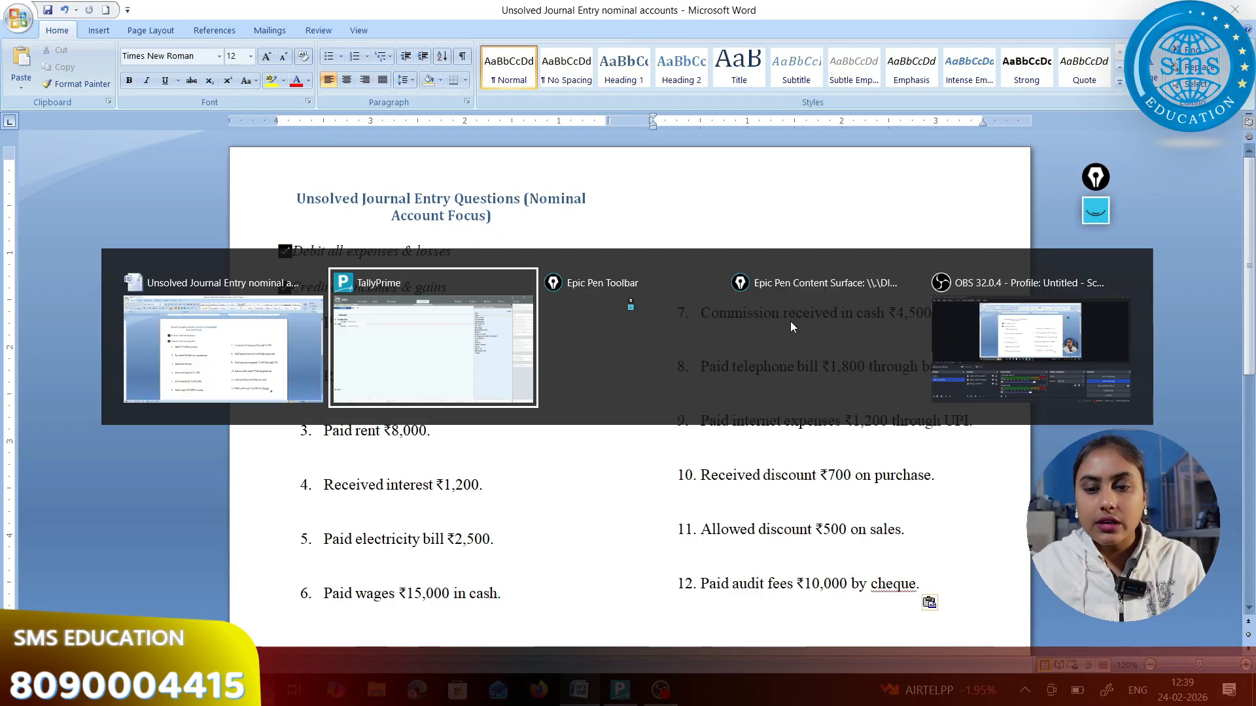
pyautogui.press('Return')
pyautogui.press('Return')
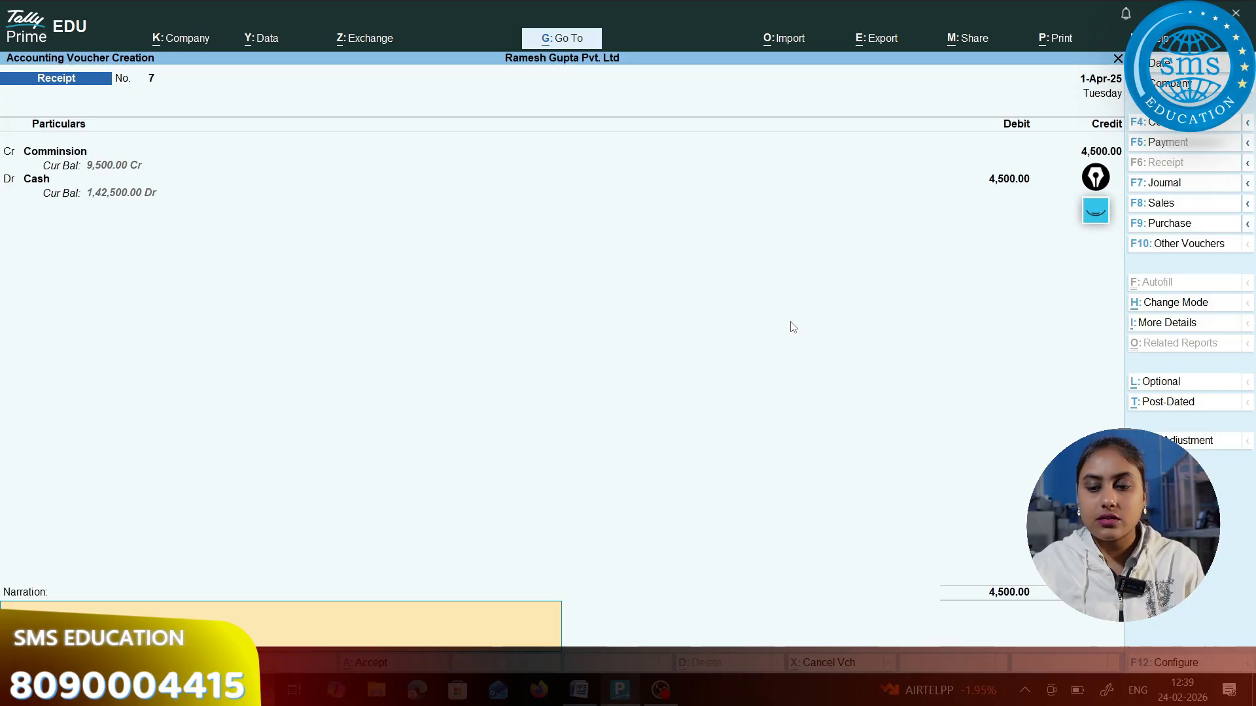
pyautogui.press('Return')
# Check the eighth transaction in the Word question sheet, then change the TallyPrime voucher type to Payment.
pyautogui.hotkey('alt', 'Tab')
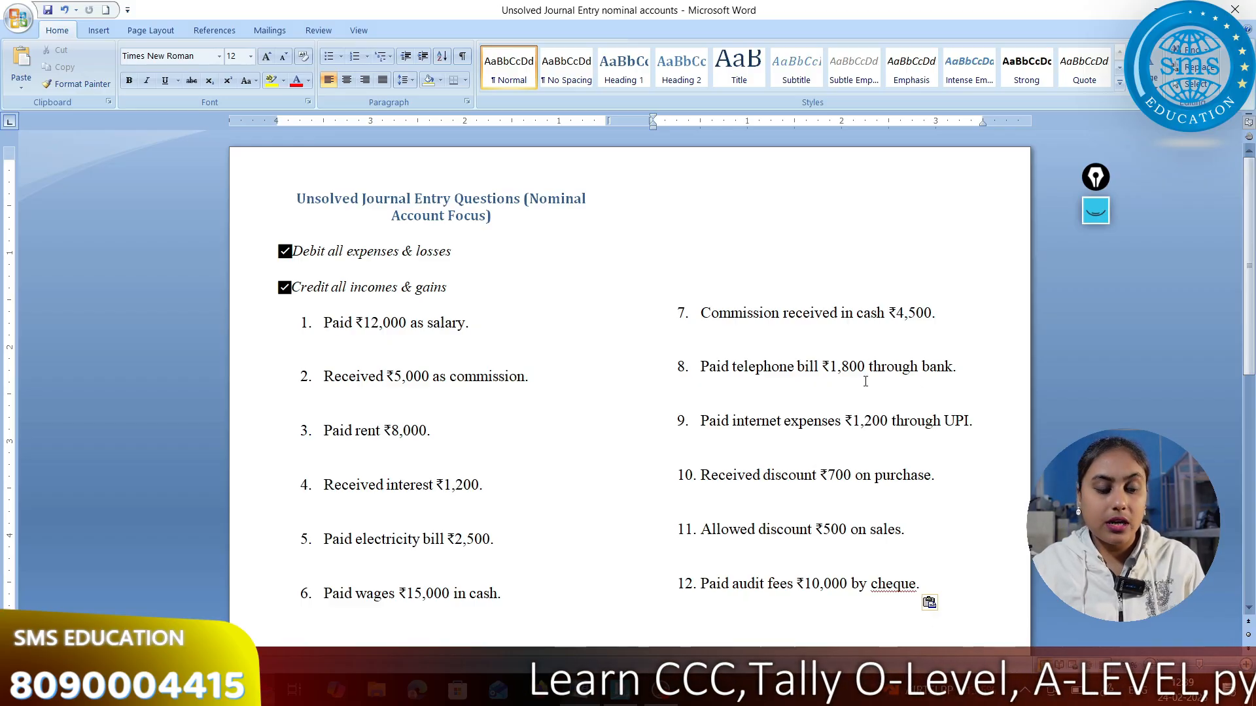
pyautogui.hotkey('alt', 'Tab')
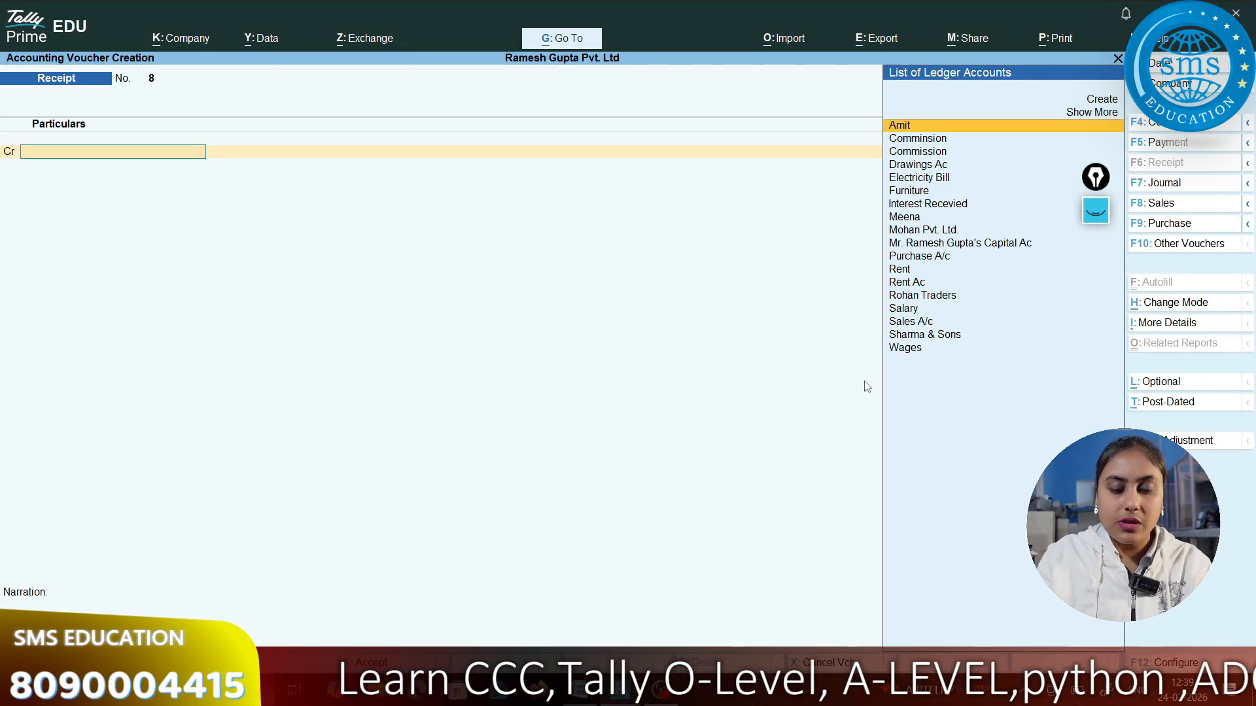
pyautogui.press('F5')
# Create a ledger named Telephone Exp under Indirect Expenses for the payment voucher's debit line.
pyautogui.hotkey('alt', 'c')
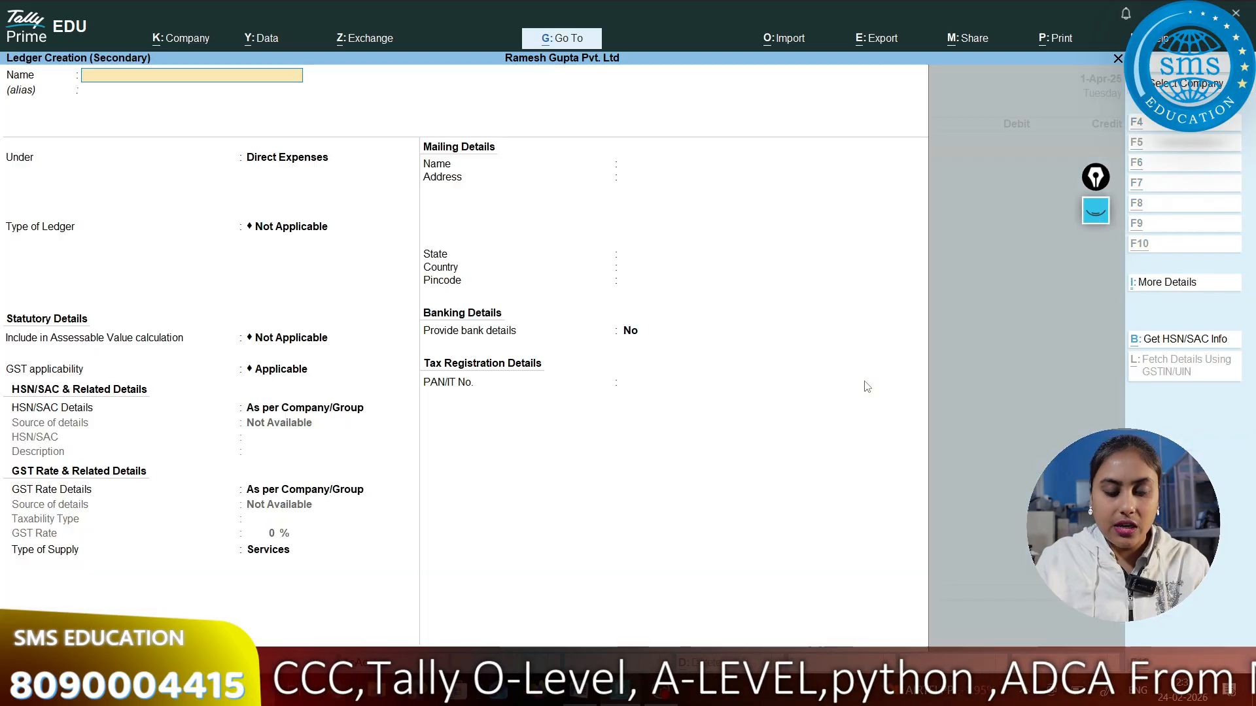
pyautogui.write('Telep')
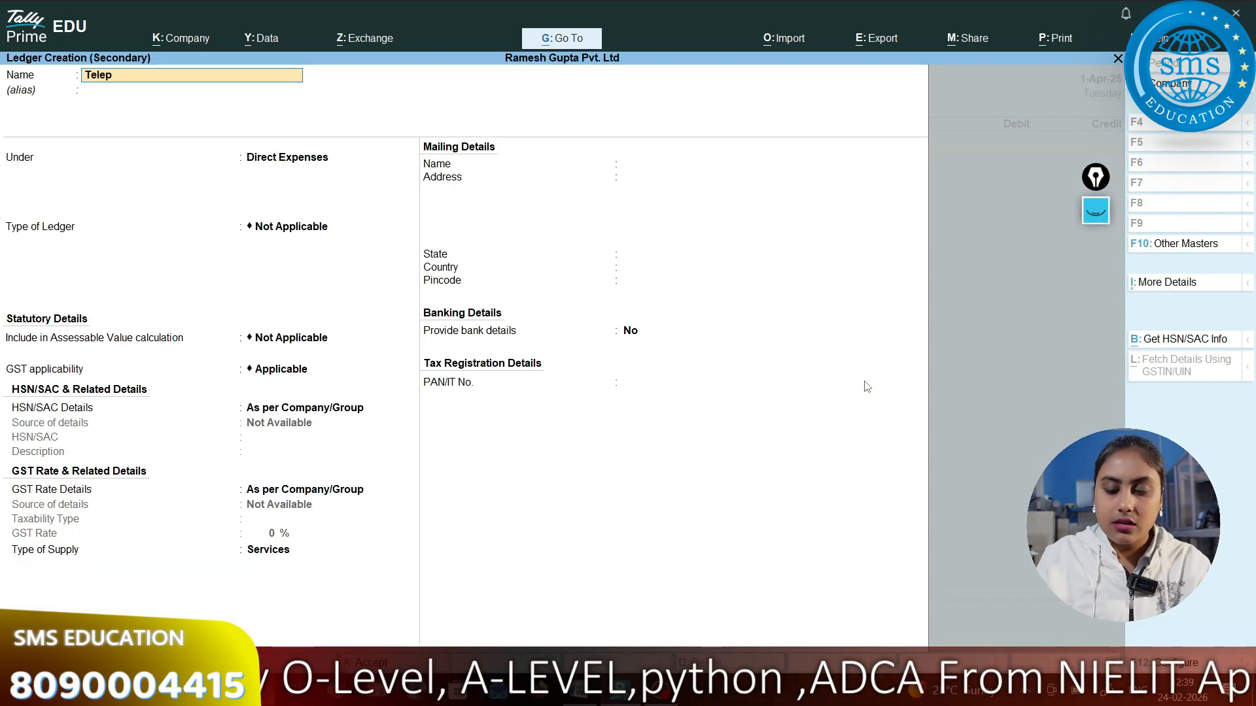
pyautogui.write('hone Exp\\')
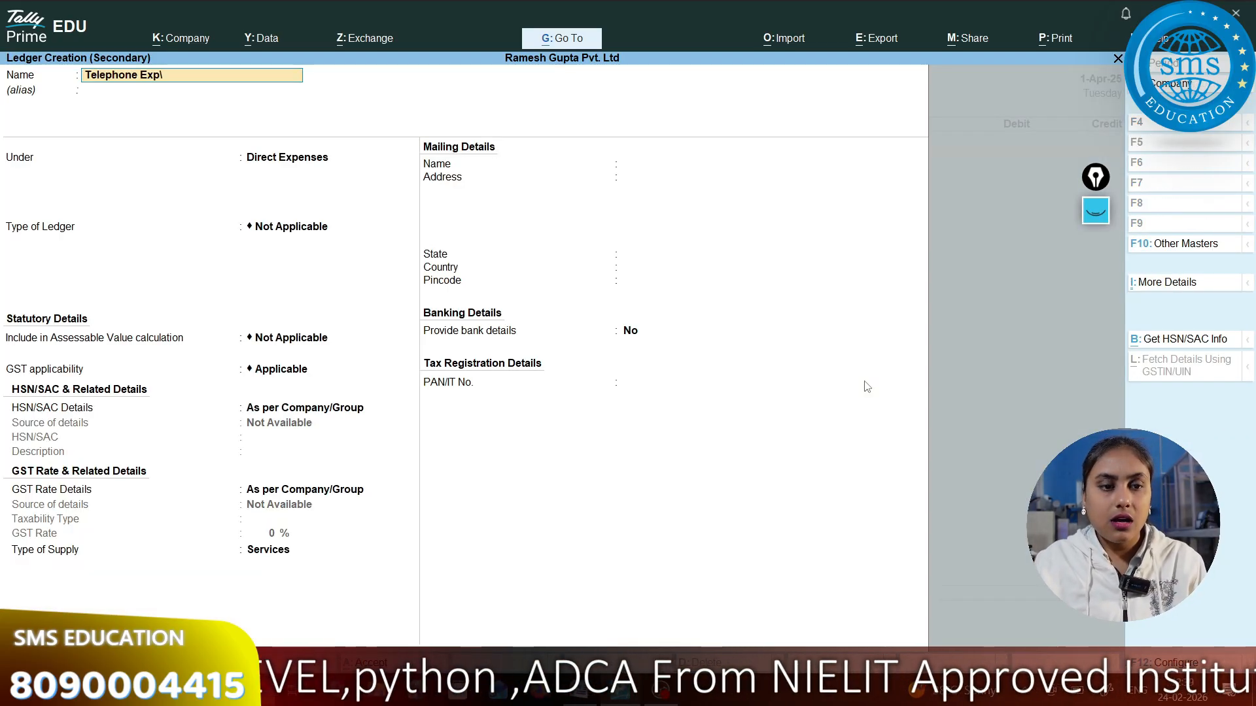
pyautogui.press('BackSpace')
pyautogui.press('Return')
pyautogui.press('Return')
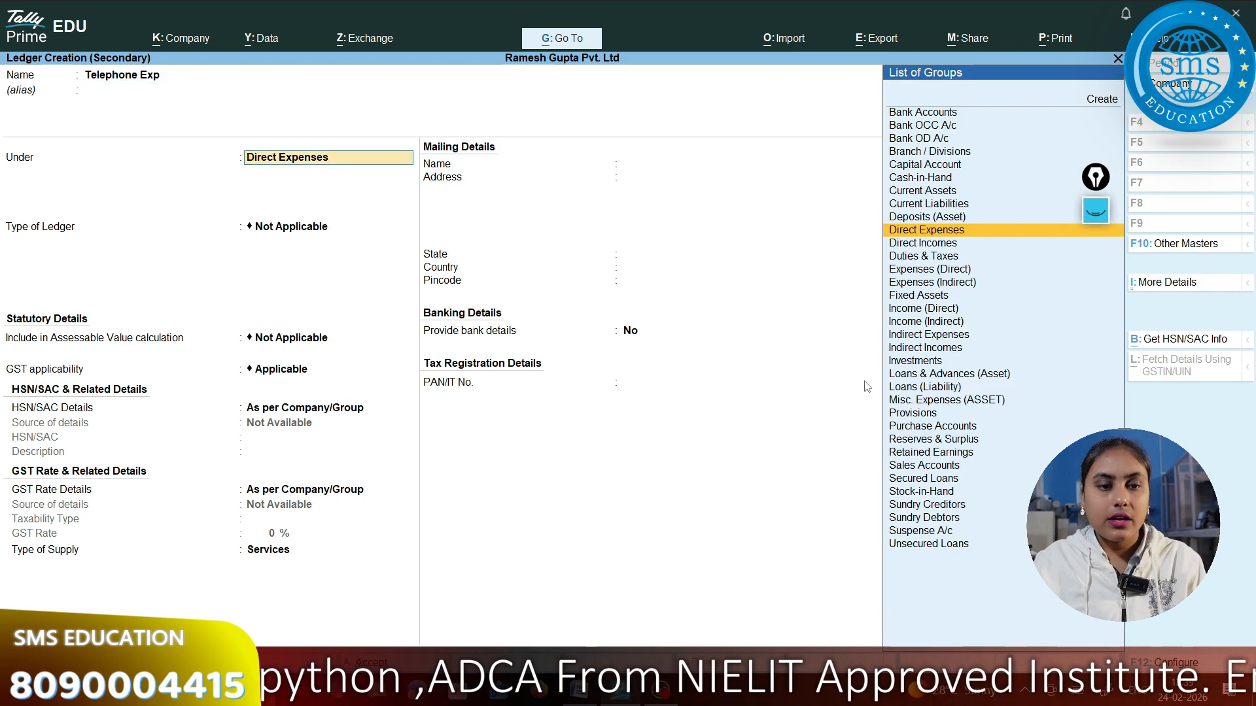
pyautogui.write('Ind')
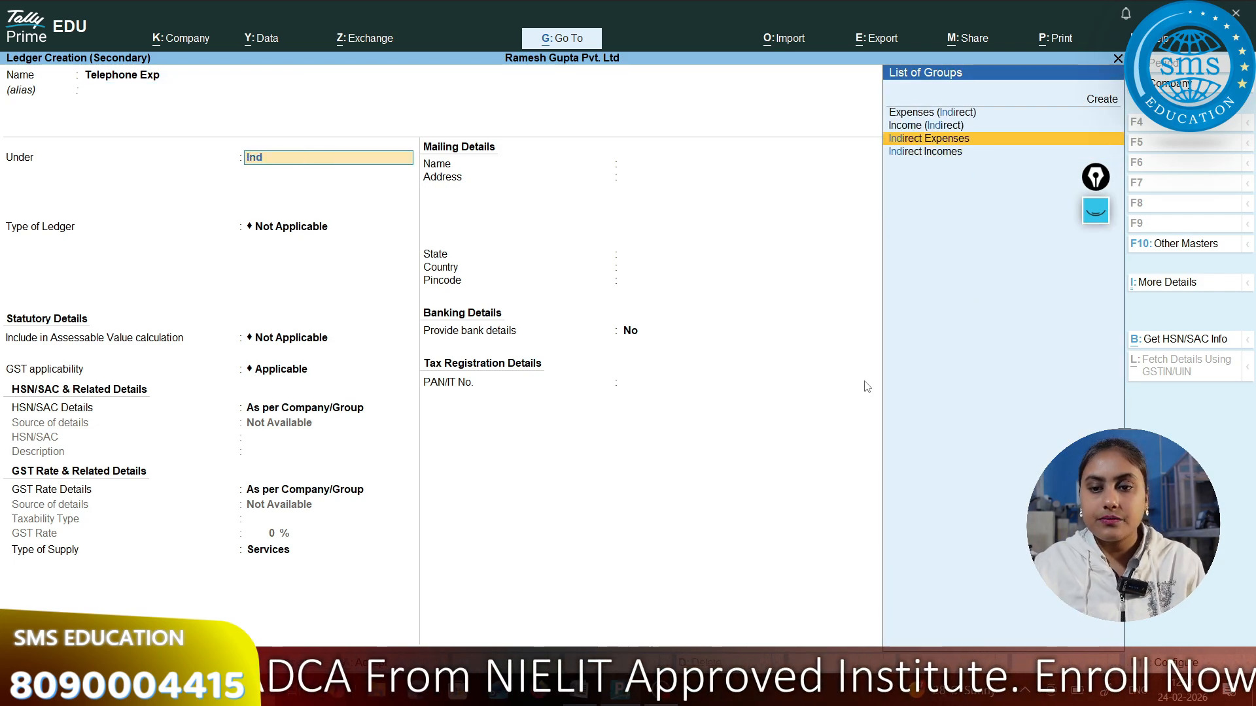
pyautogui.press('Return')
pyautogui.hotkey('ctrl', 'a')
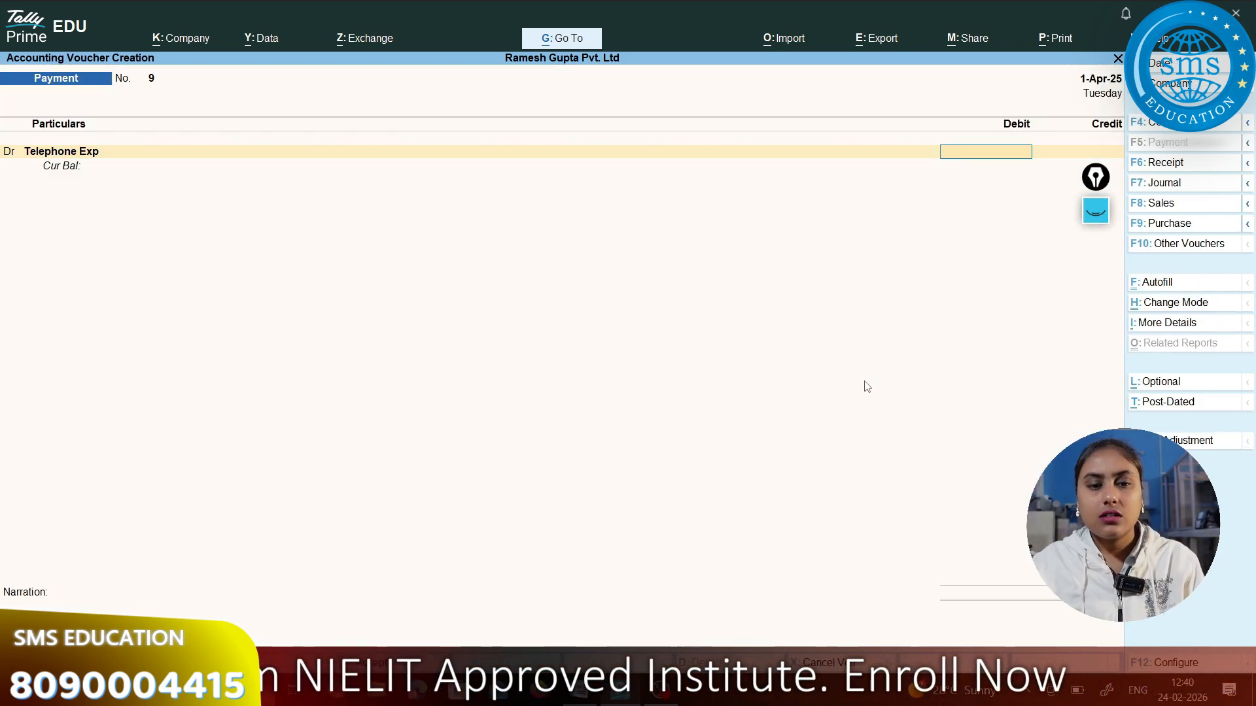
# Check the telephone bill amount in the Word question sheet, then debit Telephone Exp with 1,800 in the TallyPrime payment voucher.
pyautogui.hotkey('alt', 'Tab')
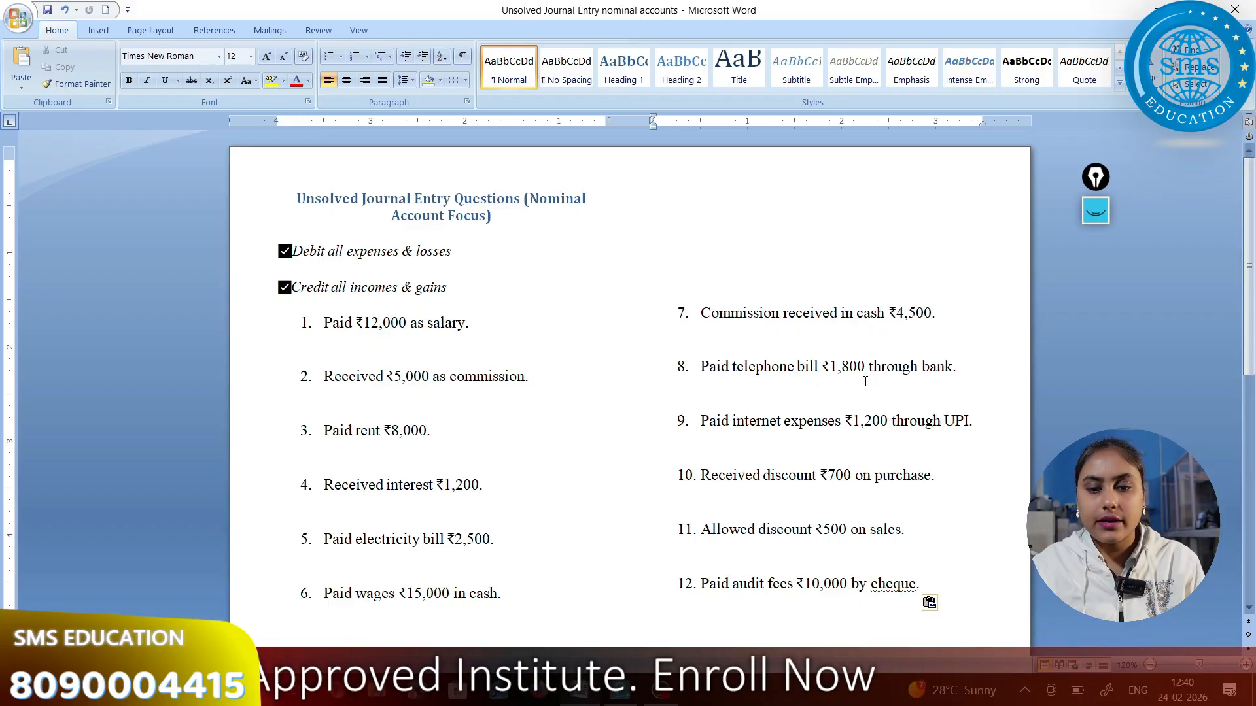
pyautogui.hotkey('alt', 'Tab')
pyautogui.write('1')
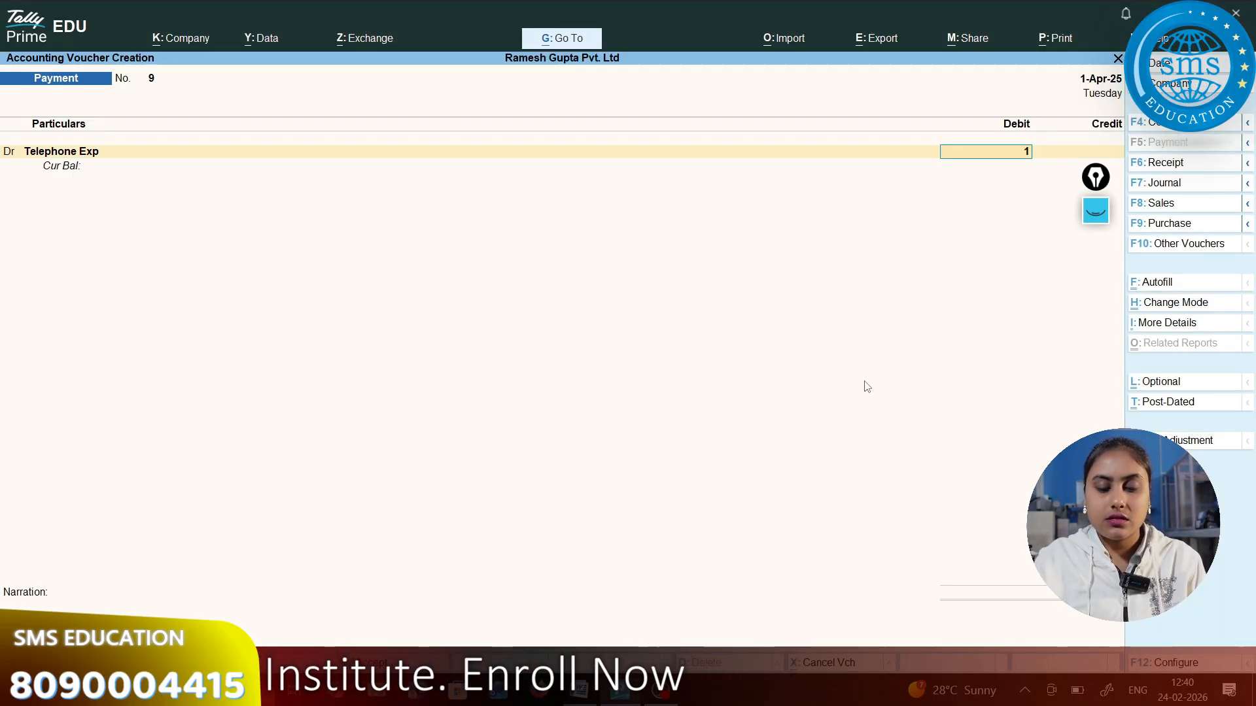
pyautogui.write(',800')
pyautogui.press('Return')
pyautogui.press('Return')
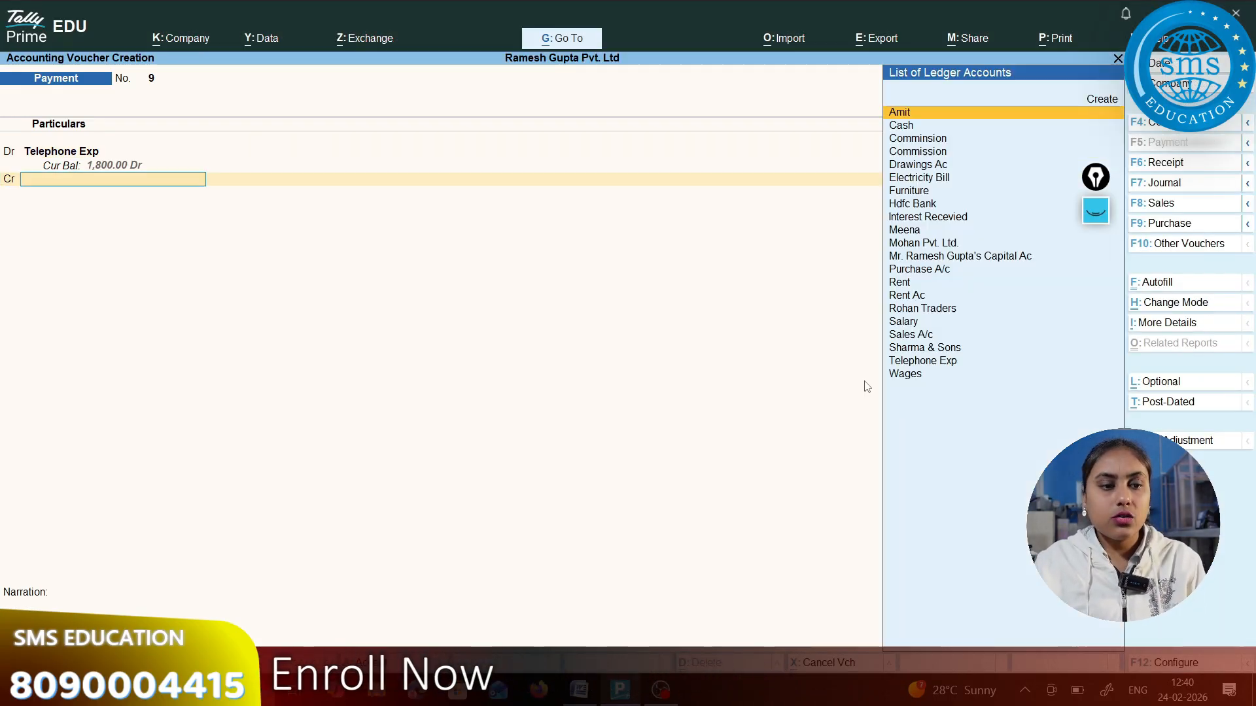
# Credit Hdfc Bank with 1,800 for the telephone bill and save the payment voucher.
pyautogui.press('Down')
pyautogui.press('Down')
pyautogui.press('Down')
pyautogui.press('Down')
pyautogui.press('Down')
pyautogui.press('Down')
pyautogui.press('Down')
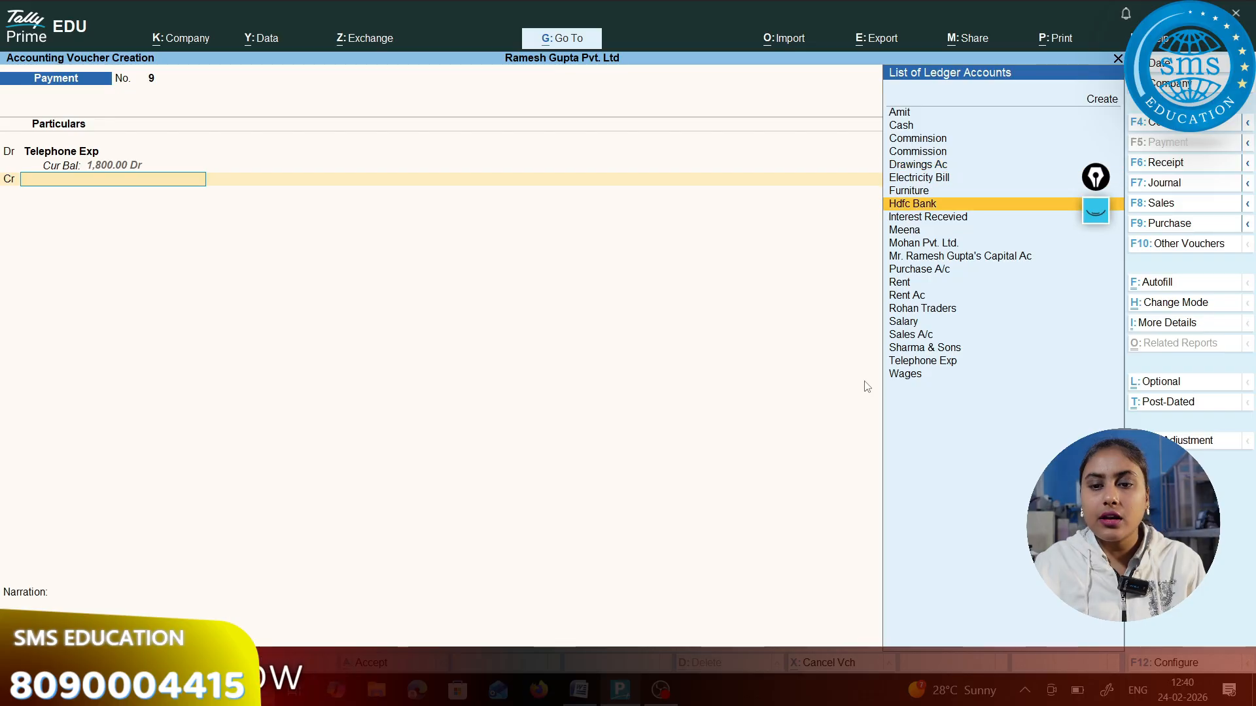
pyautogui.press('Return')
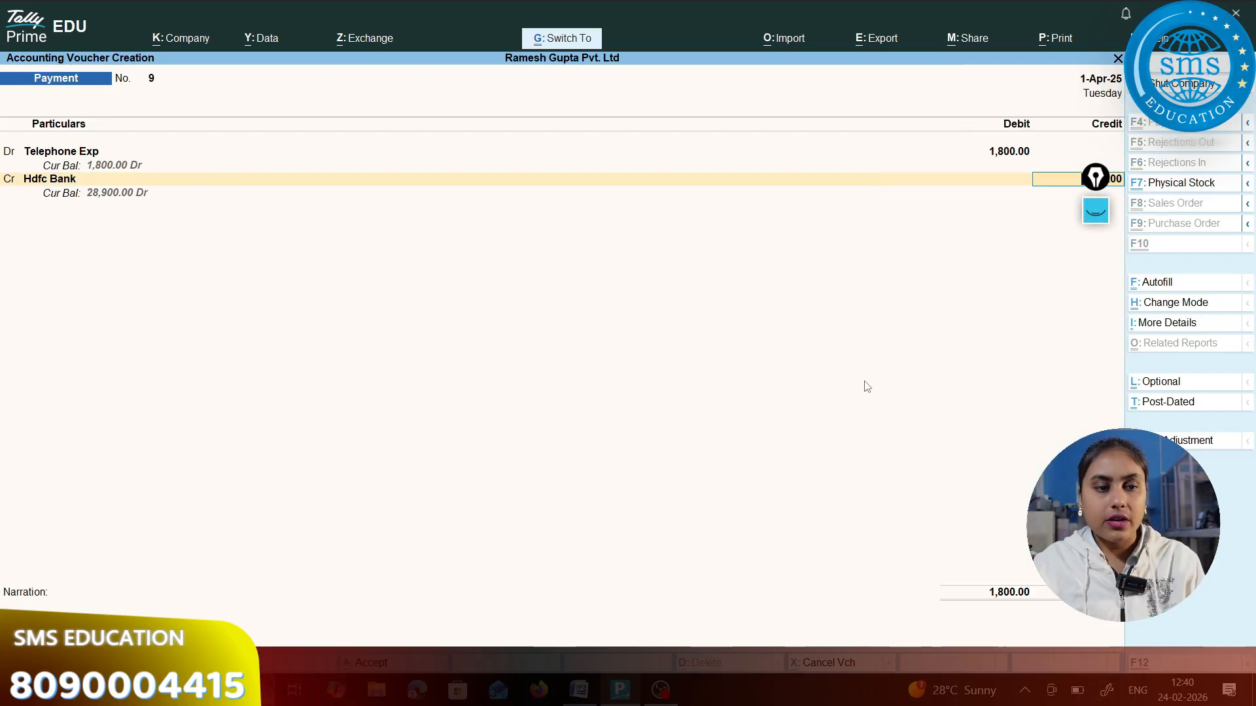
pyautogui.hotkey('ctrl', 'a')
# Check the ninth transaction in the Word question sheet, then create an Internet Expense ledger under Indirect Expenses from the TallyPrime payment voucher.
pyautogui.hotkey('alt', 'Tab')
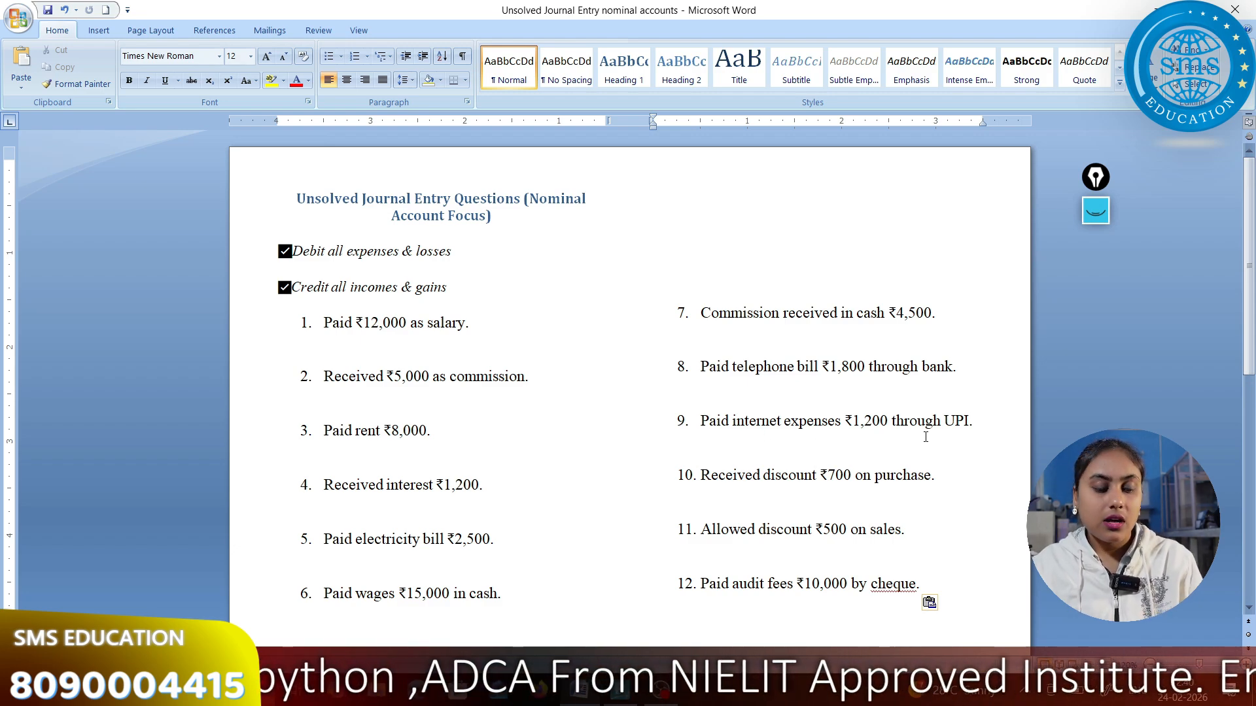
pyautogui.hotkey('alt', 'Tab')
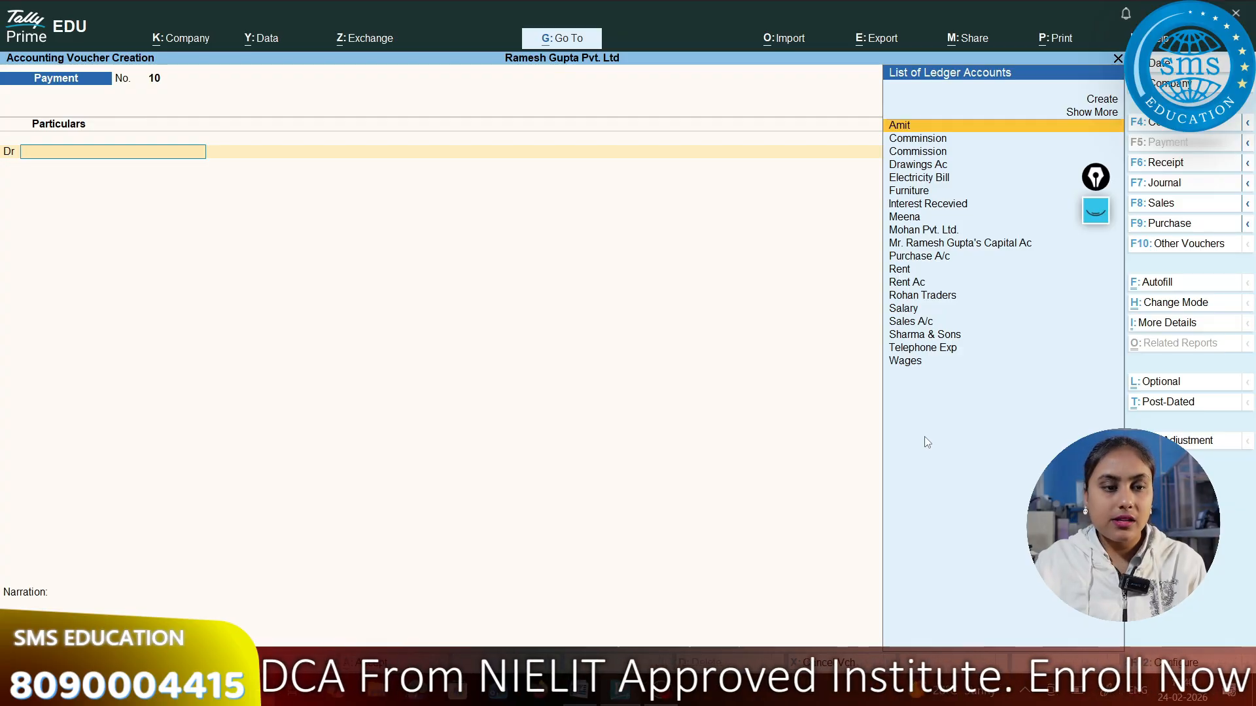
pyautogui.hotkey('alt', 'c')
pyautogui.write('In')
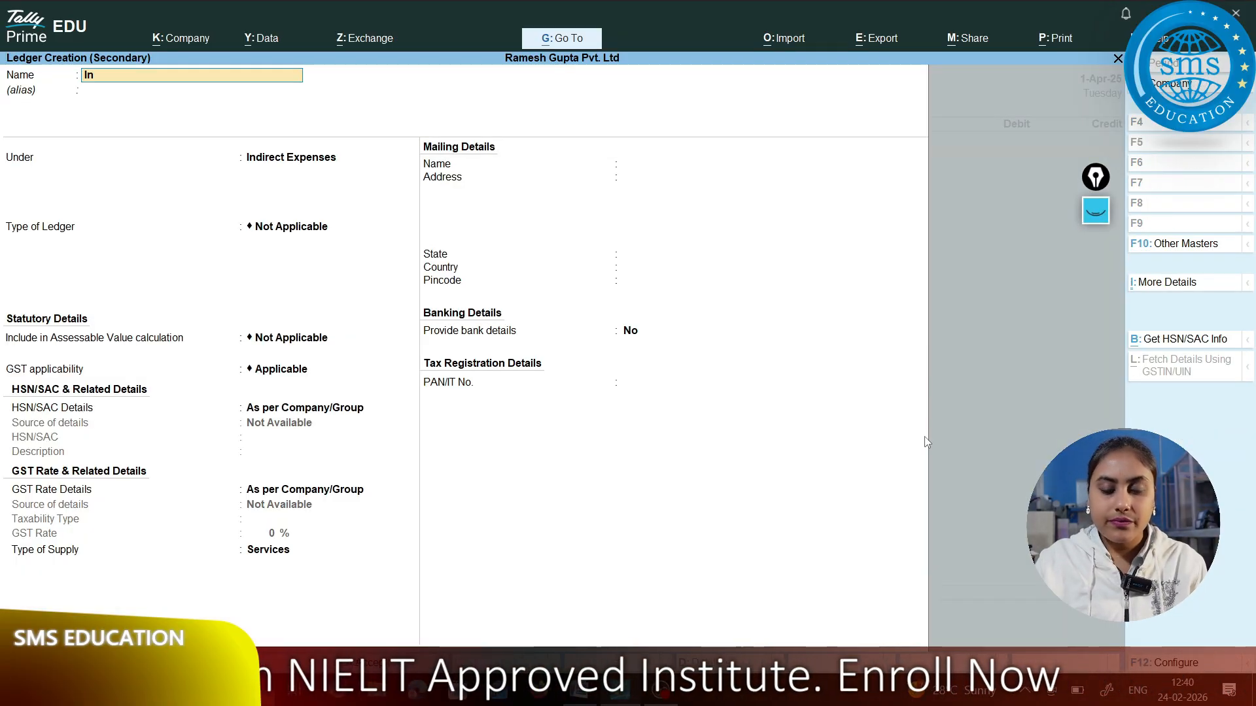
pyautogui.write('ternet')
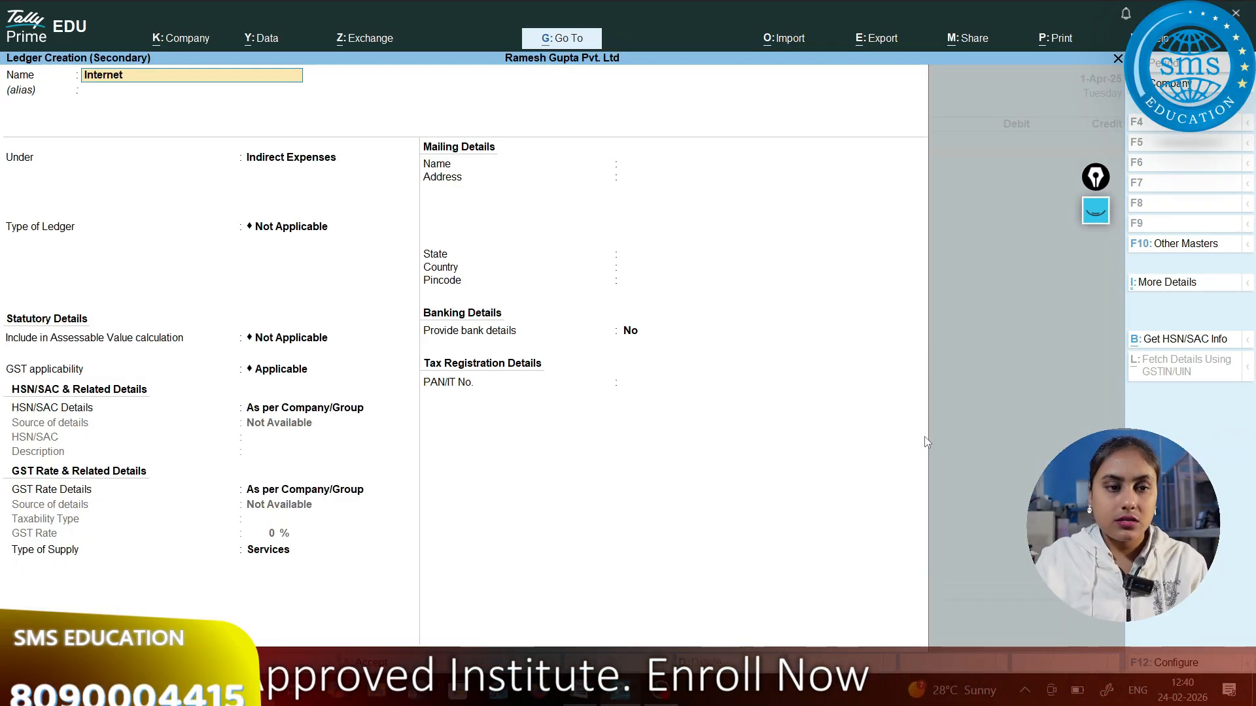
pyautogui.write(' Expense')
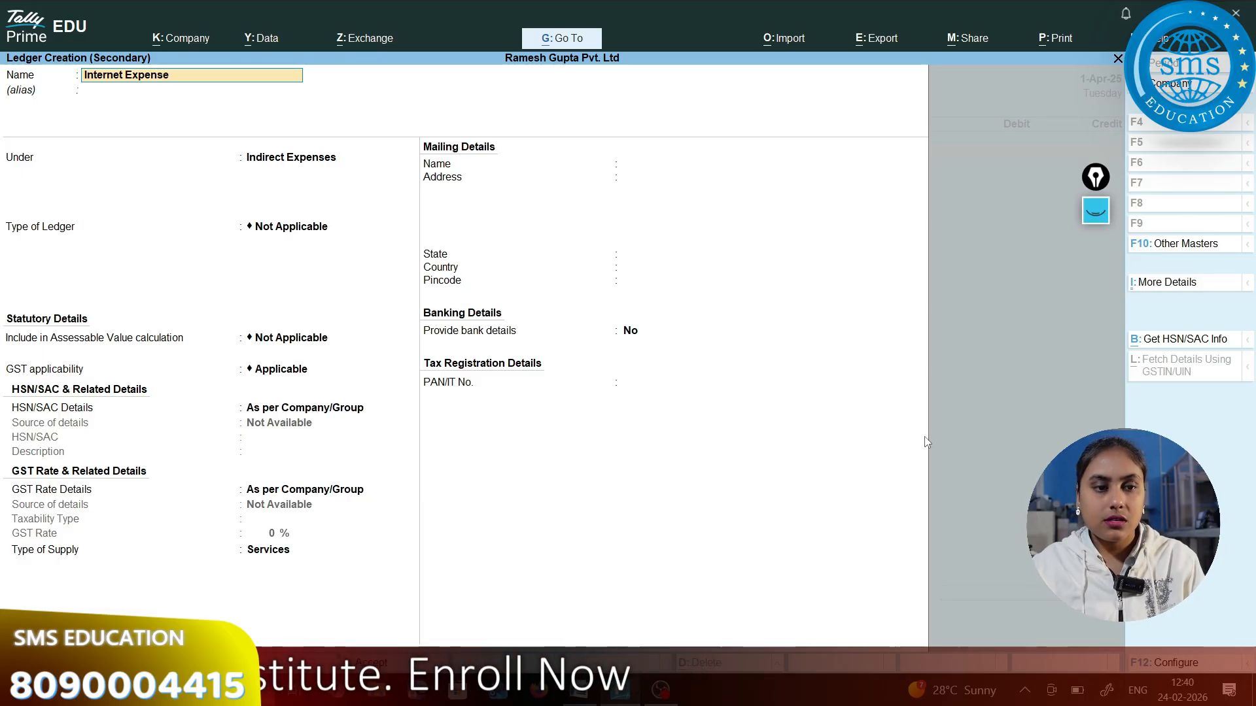
pyautogui.press('Return')
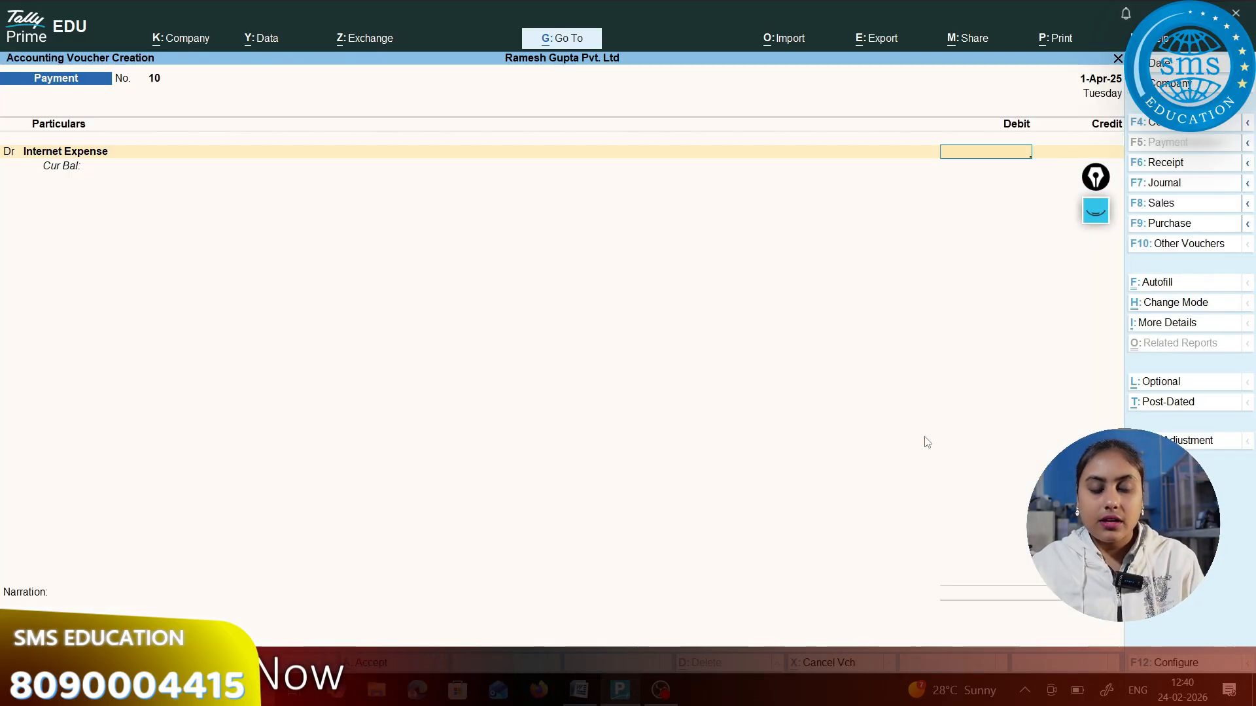
# Debit Internet Expense with 1,200 against Hdfc Bank and save the payment voucher.
pyautogui.write('1200')
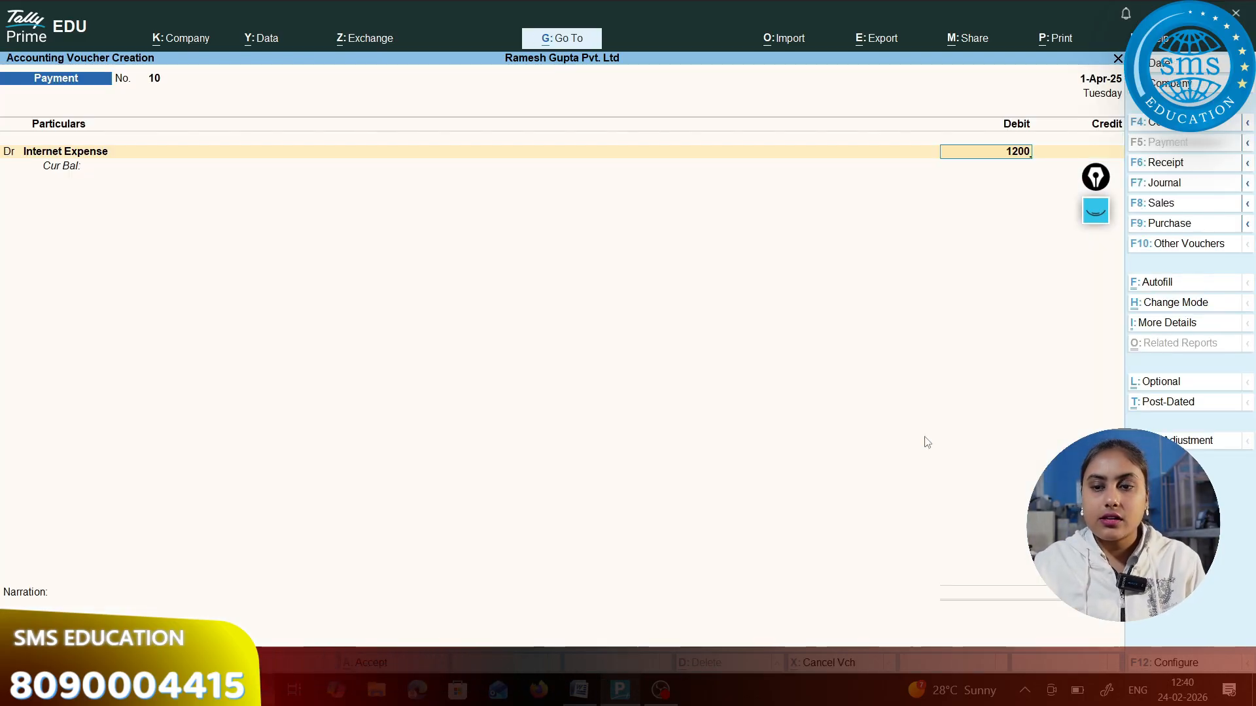
pyautogui.press('Return')
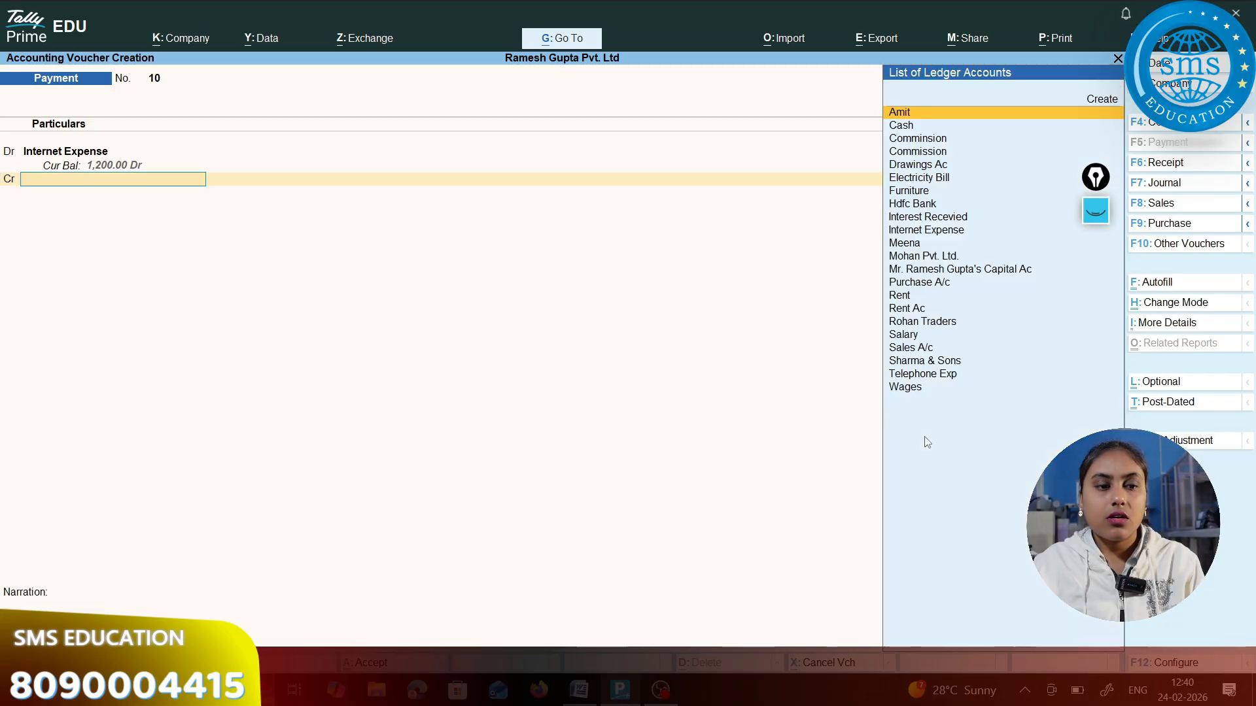
pyautogui.press('Down')
pyautogui.press('Down')
pyautogui.press('Down')
pyautogui.press('Down')
pyautogui.press('Down')
pyautogui.press('Down')
pyautogui.press('Down')
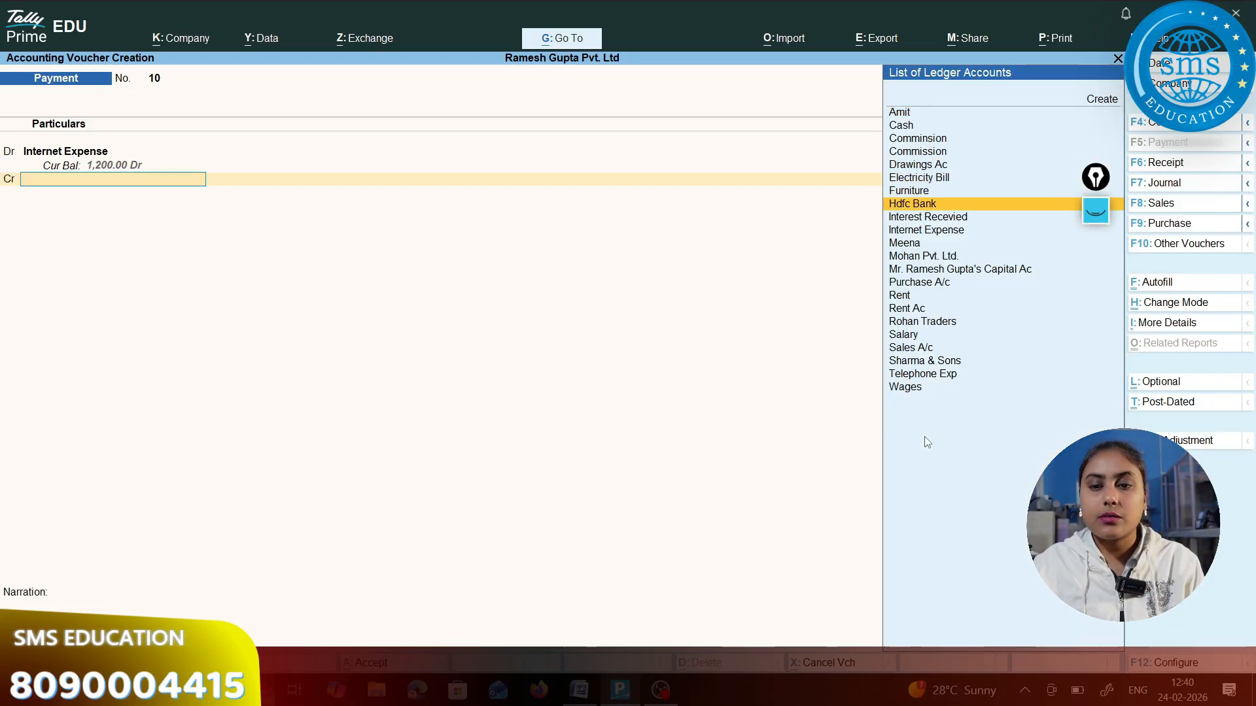
pyautogui.press('Return')
pyautogui.hotkey('ctrl', 'a')
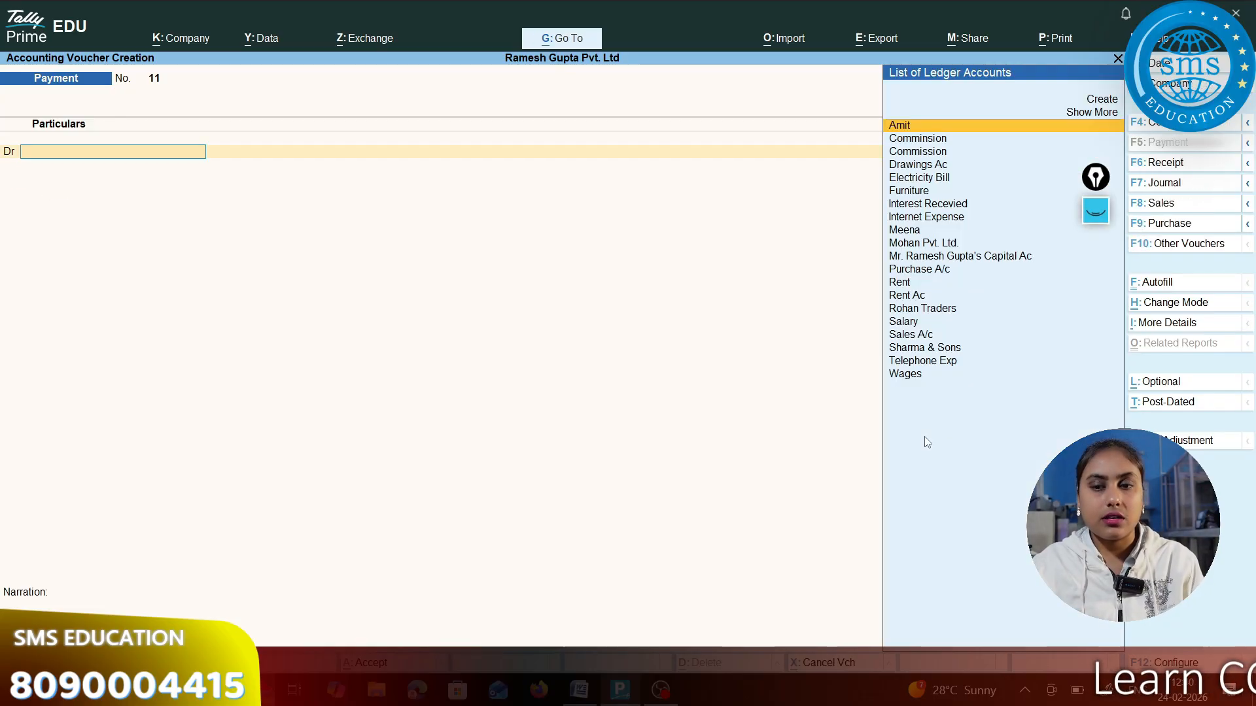
# Check the tenth transaction in the Word question sheet, then change the TallyPrime voucher type to Journal.
pyautogui.hotkey('alt', 'Tab')
pyautogui.scroll(-2, 762, 579)
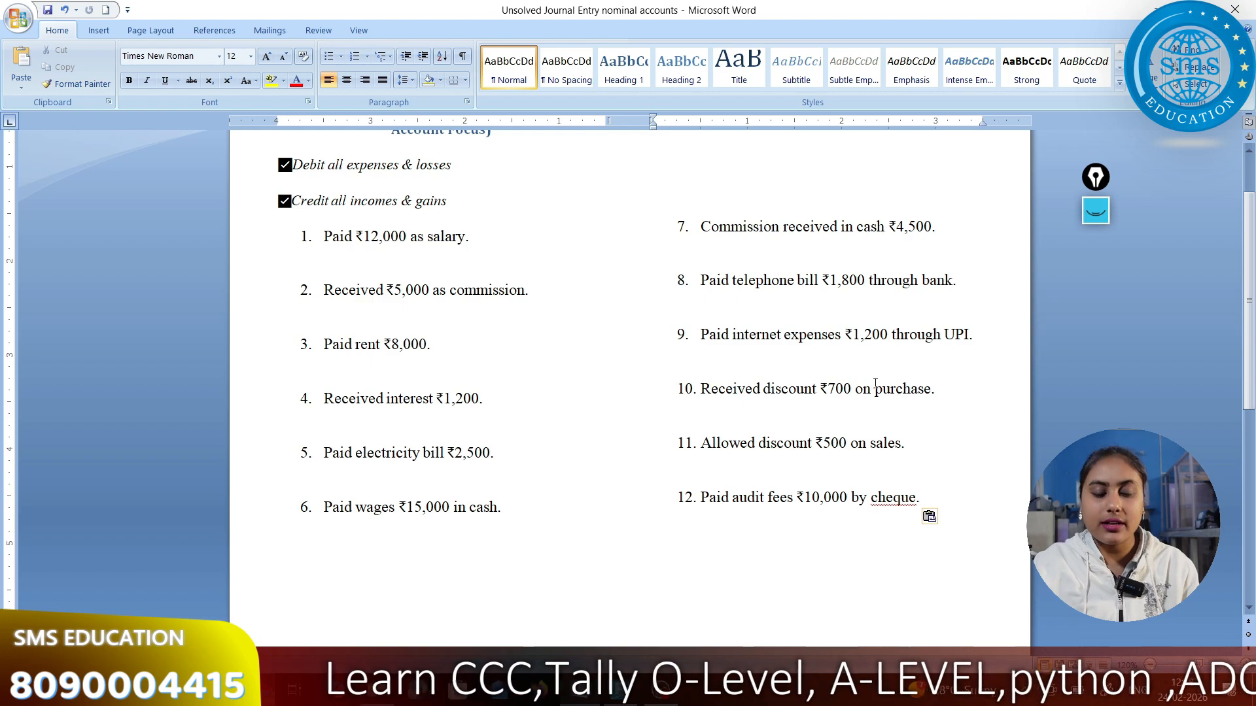
pyautogui.hotkey('alt', 'Tab')
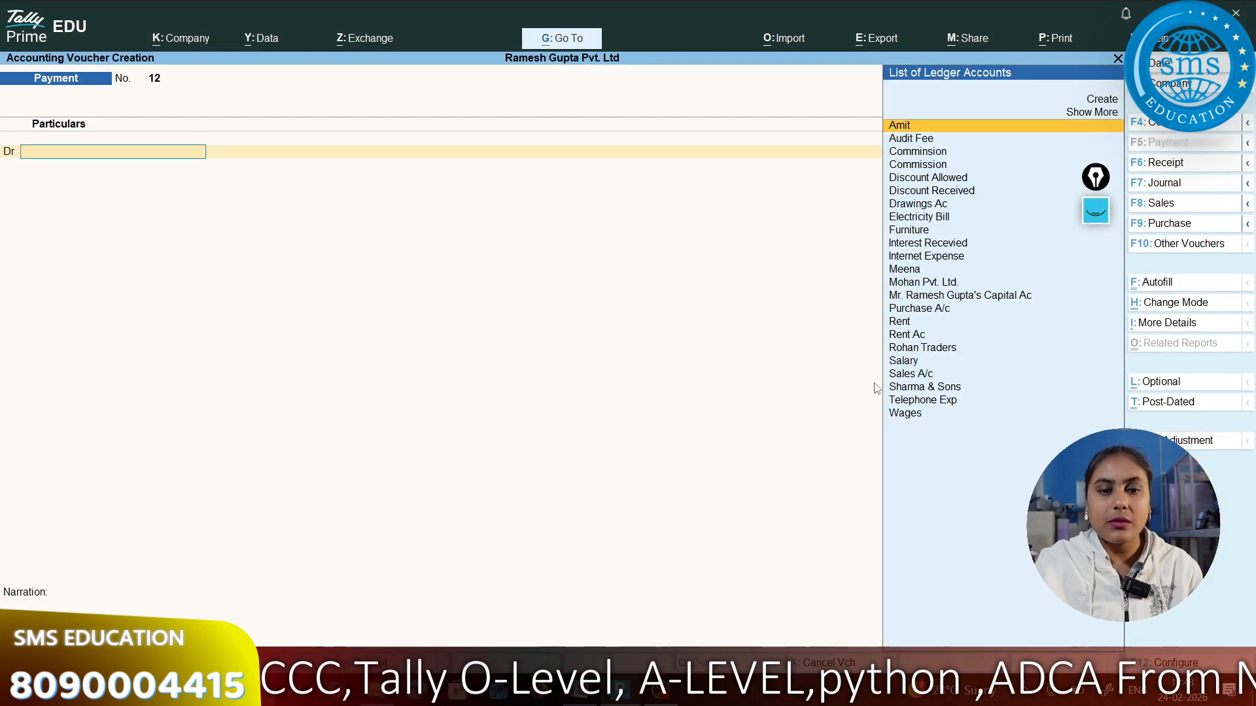
pyautogui.press('F7')
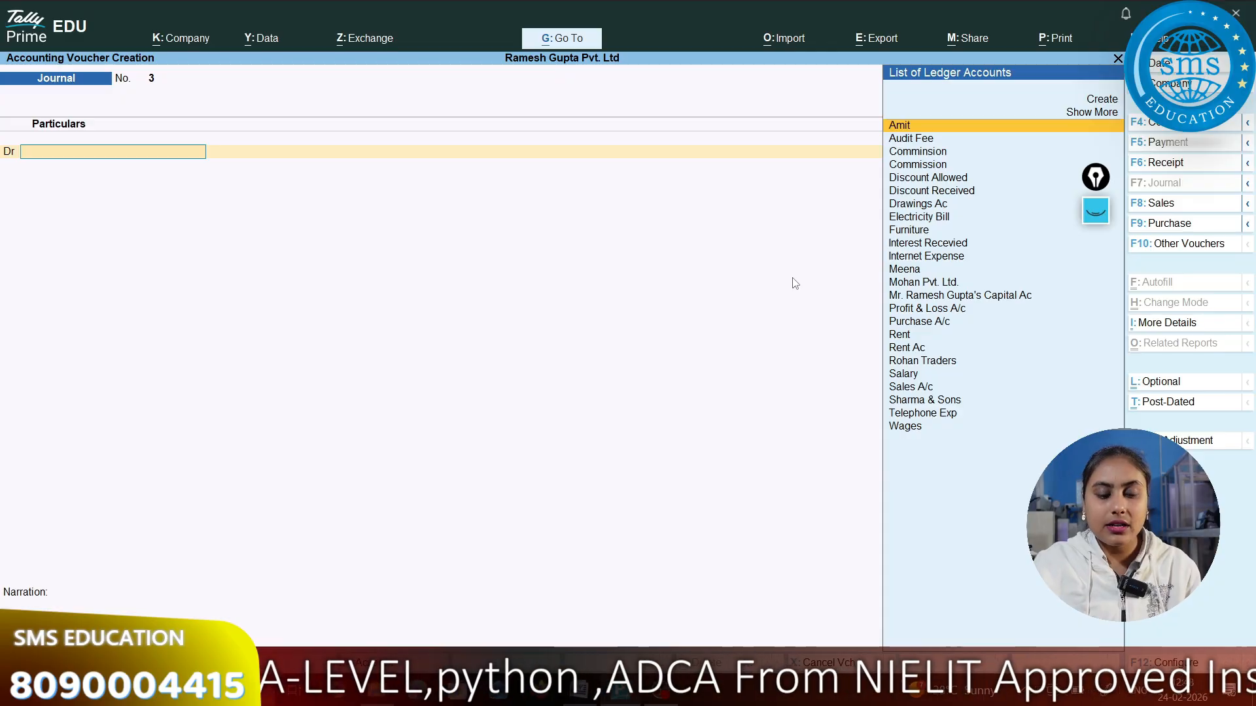
# Debit Purchase A/c with 700 in the journal voucher, leaving its inventory allocation empty.
pyautogui.write('Pu')
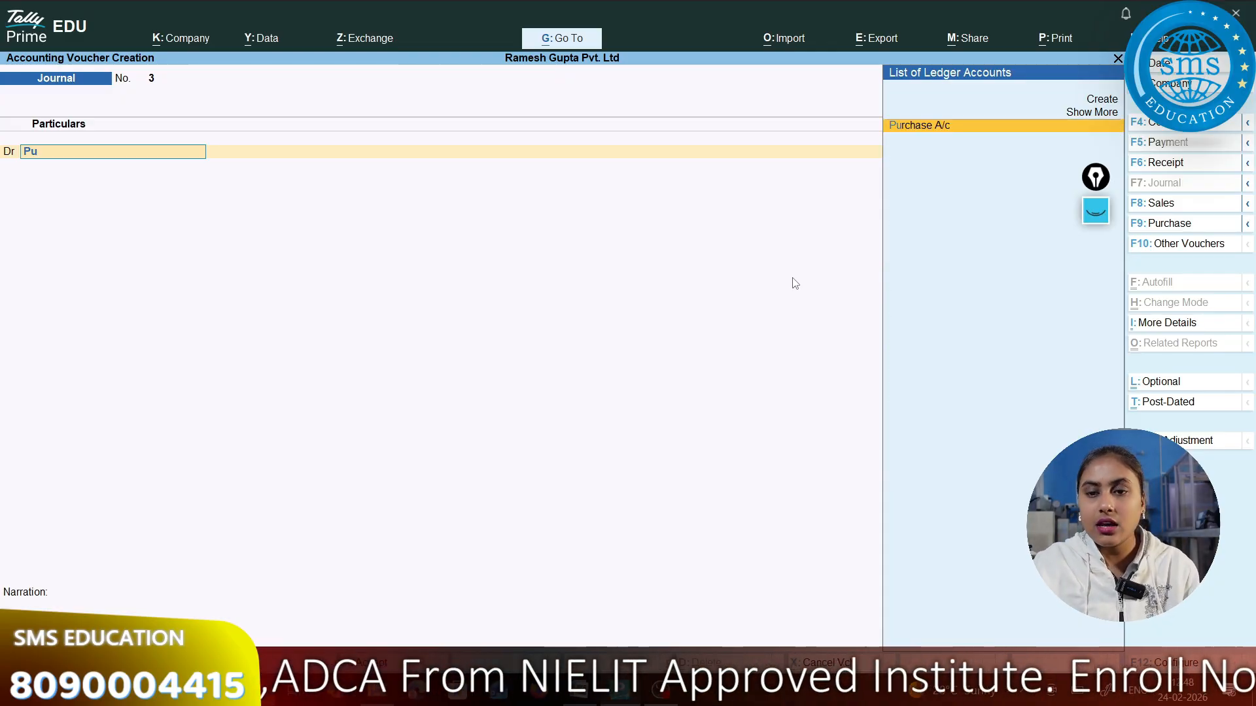
pyautogui.press('Return')
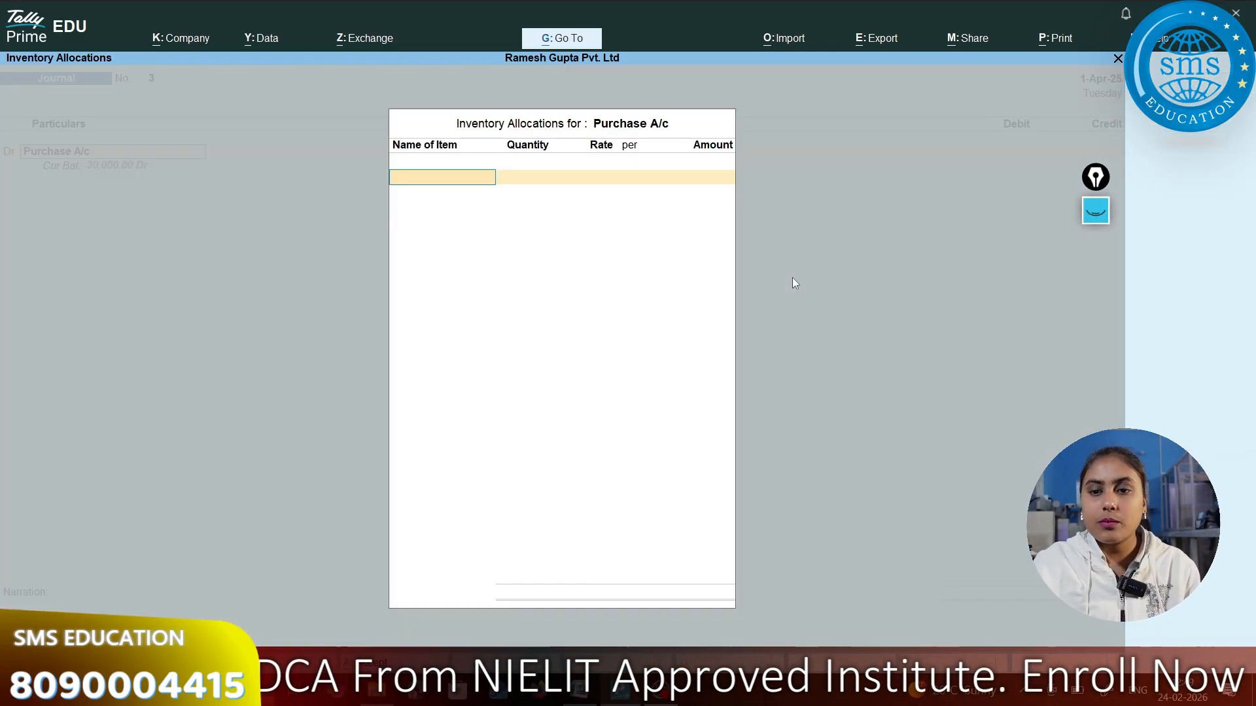
pyautogui.press('Return')
pyautogui.write('700')
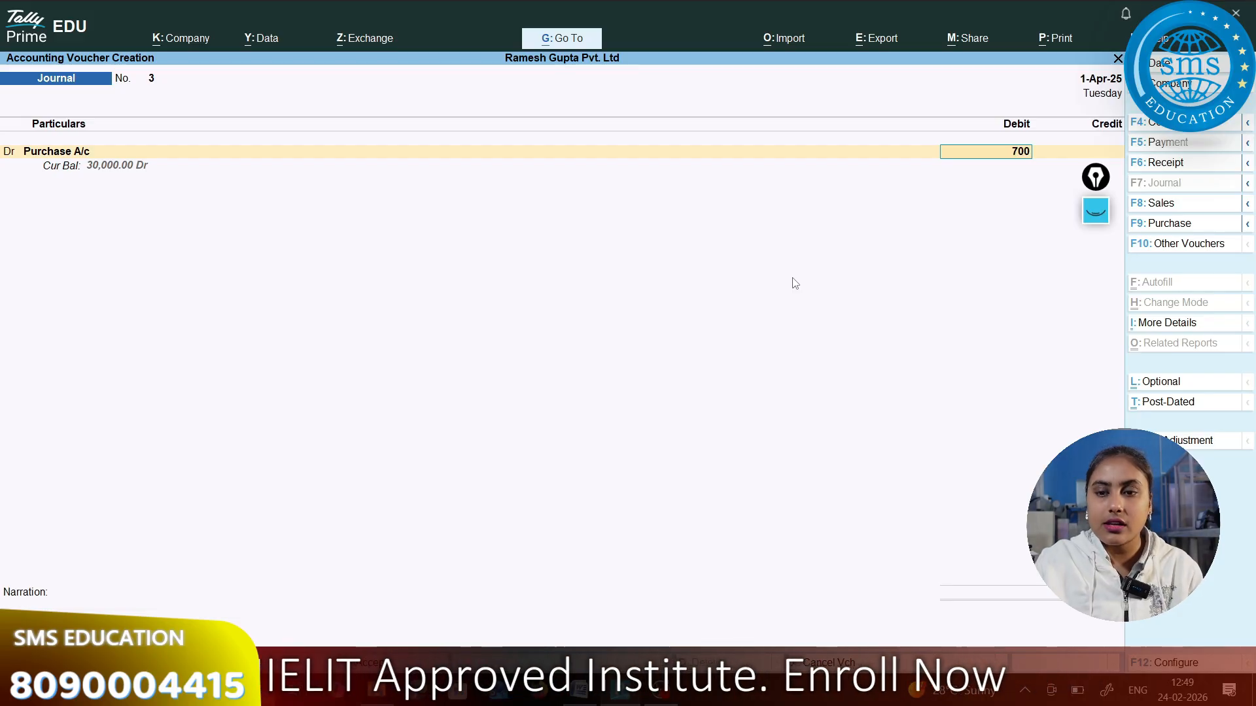
pyautogui.press('Return')
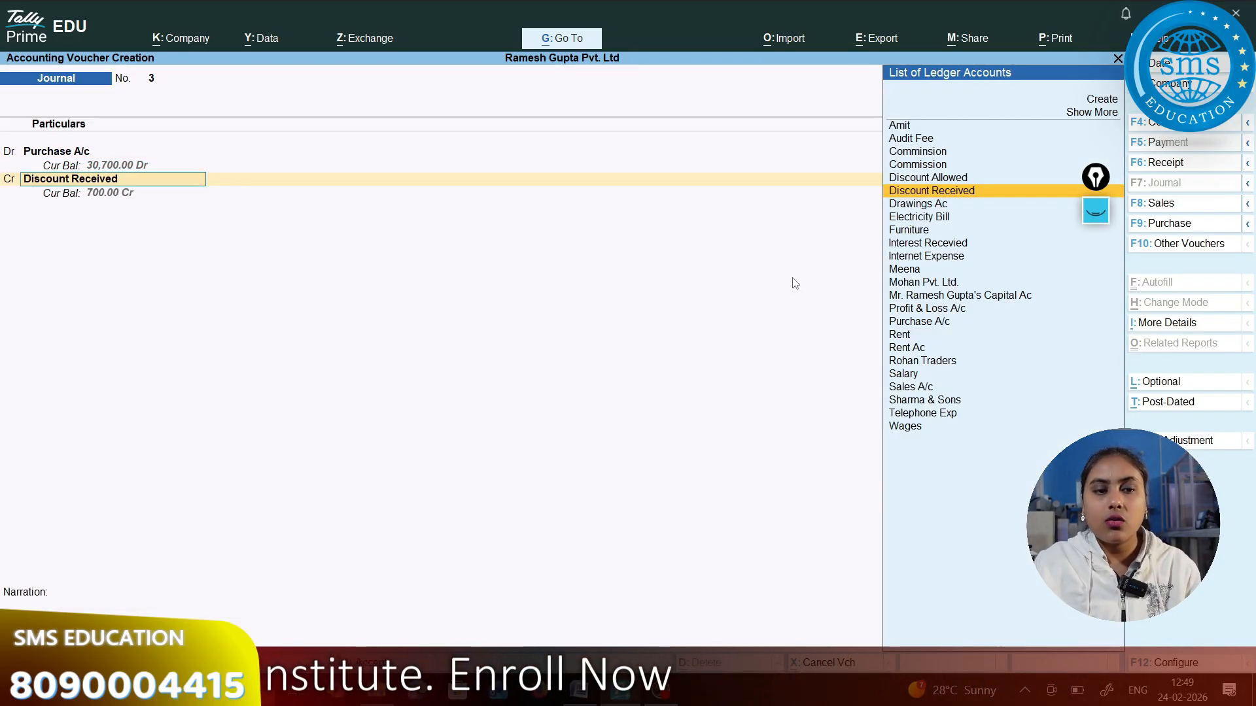
# Credit Discount Received with 700 against Purchase A/c and save the journal voucher without a narration.
pyautogui.press('Return')
pyautogui.press('Return')
pyautogui.press('Return')
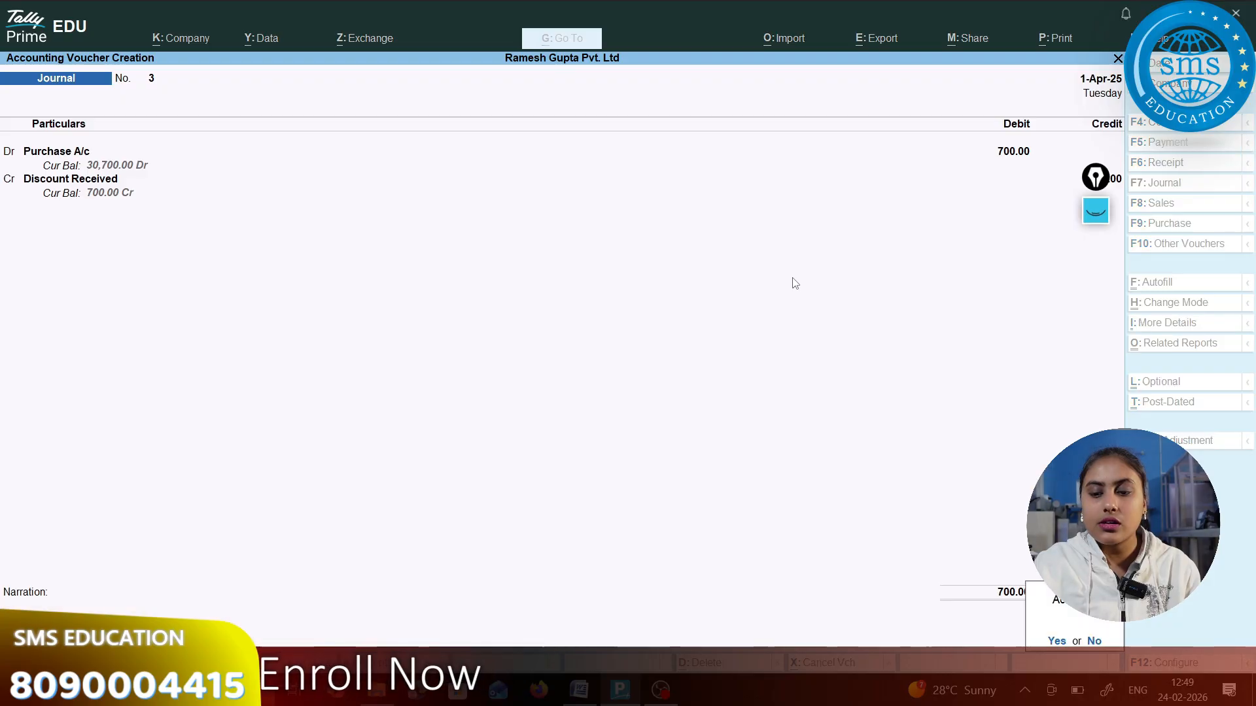
pyautogui.press('Return')
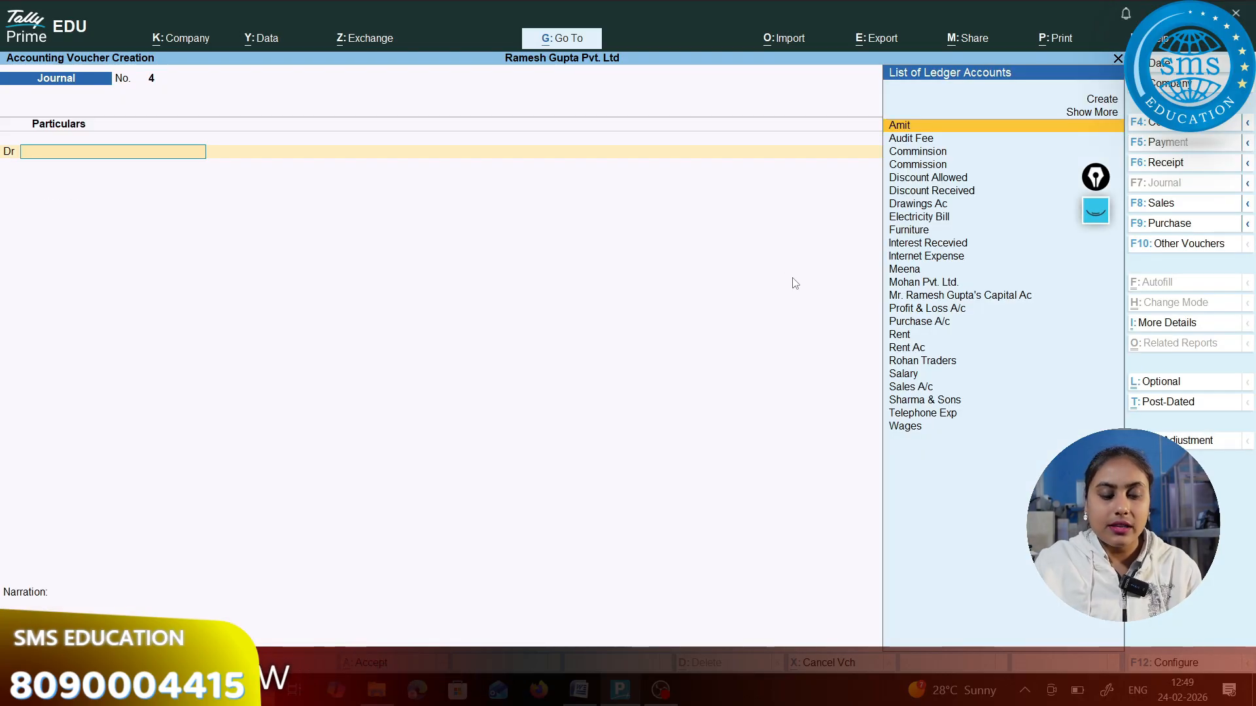
# Check the eleventh transaction in the Word question sheet, then debit Discount Allowed with 500 in the new TallyPrime journal voucher.
pyautogui.hotkey('alt', 'Tab')
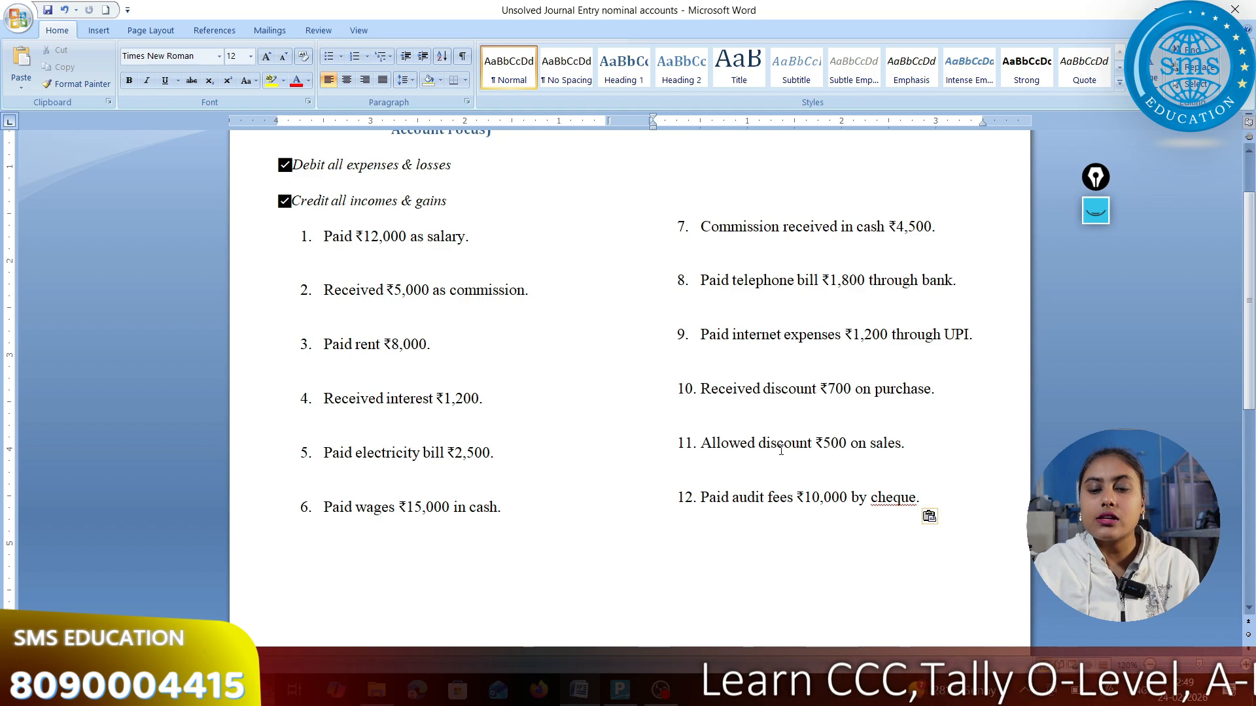
pyautogui.hotkey('alt', 'Tab')
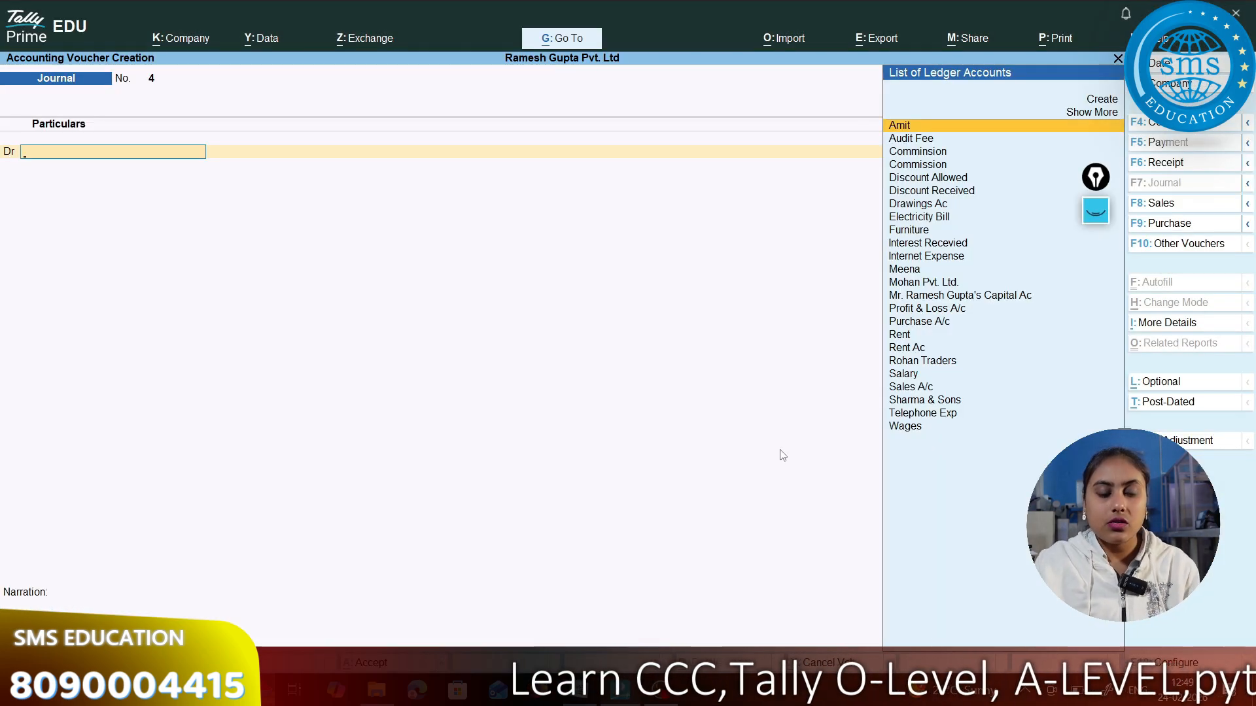
pyautogui.write('Di')
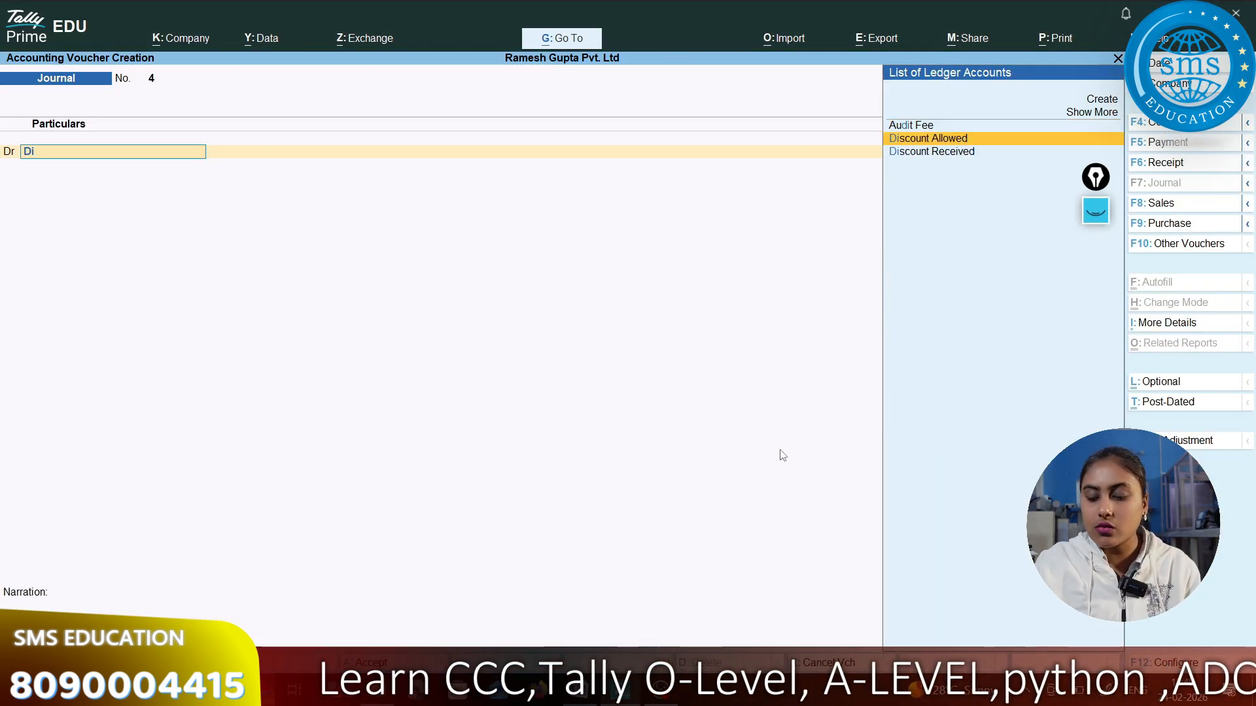
pyautogui.press('Return')
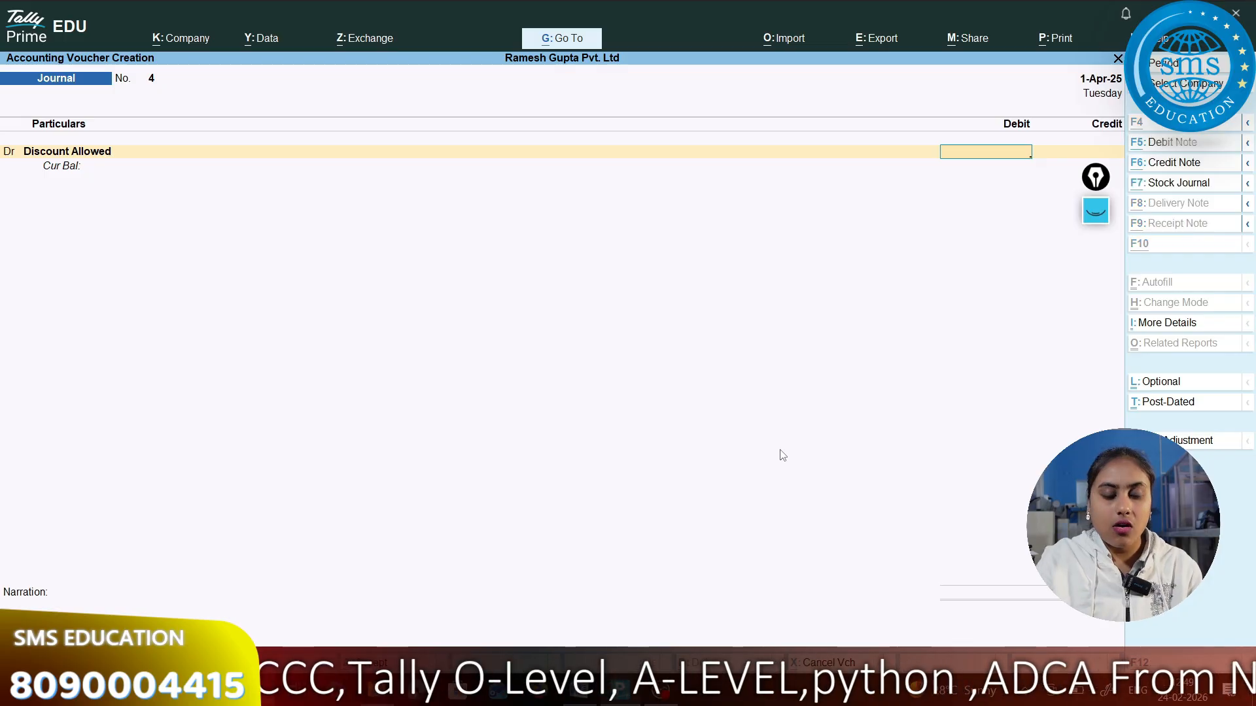
pyautogui.hotkey('alt', 'Tab')
pyautogui.hotkey('alt', 'Tab')
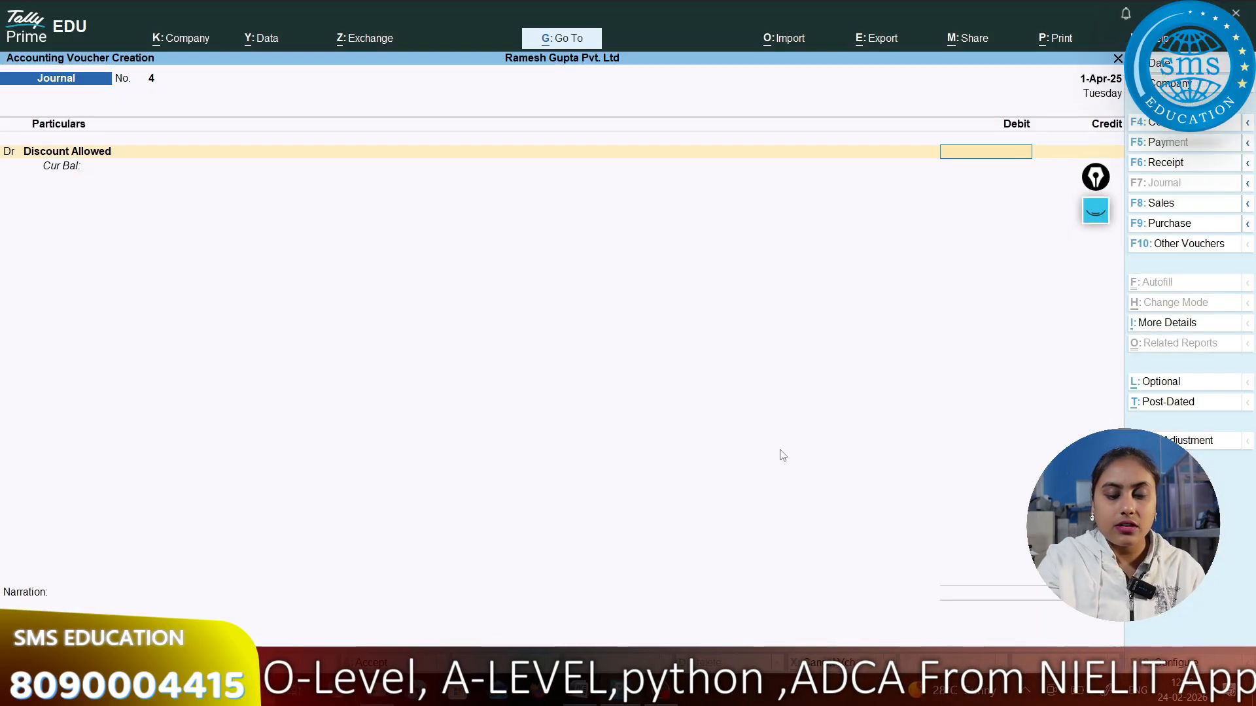
pyautogui.write('500')
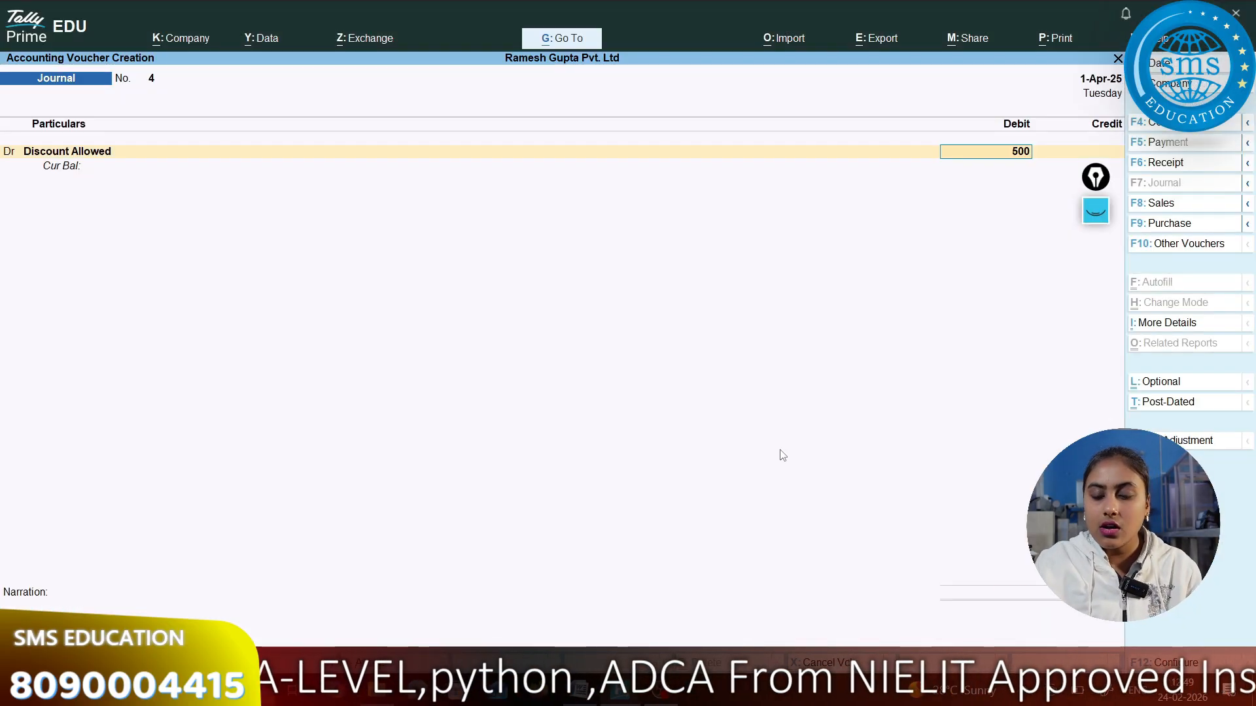
pyautogui.press('Return')
# Credit Sales A/c with 500, leaving its inventory allocation empty, and save the journal voucher.
pyautogui.press('Return')
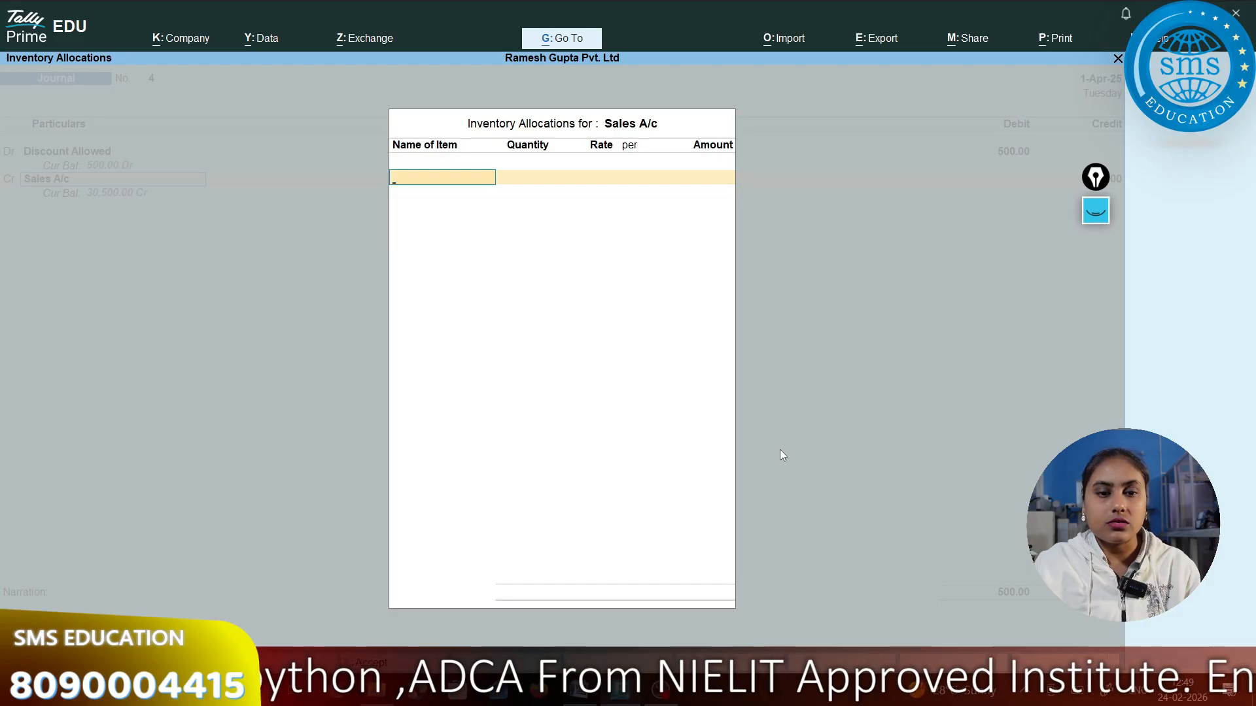
pyautogui.press('Return')
pyautogui.hotkey('ctrl', 'a')
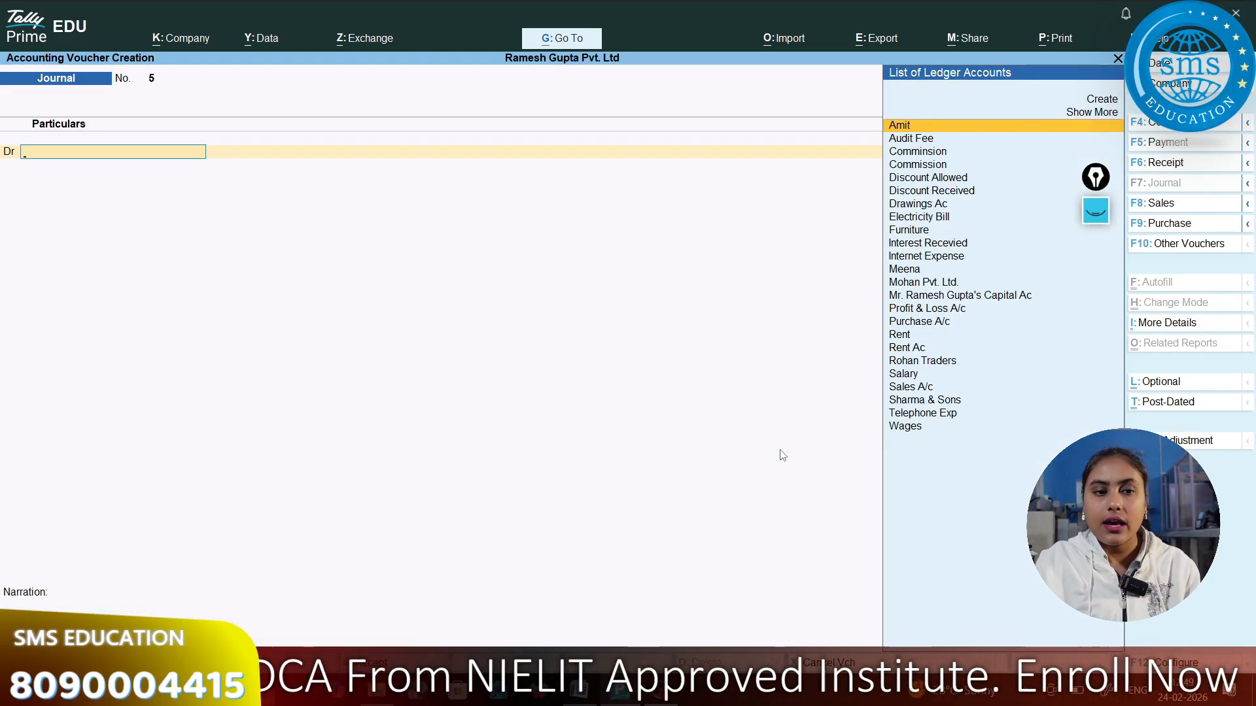
# Check the twelfth transaction in the Word question sheet, then change the TallyPrime voucher type to Payment.
pyautogui.hotkey('alt', 'Tab')
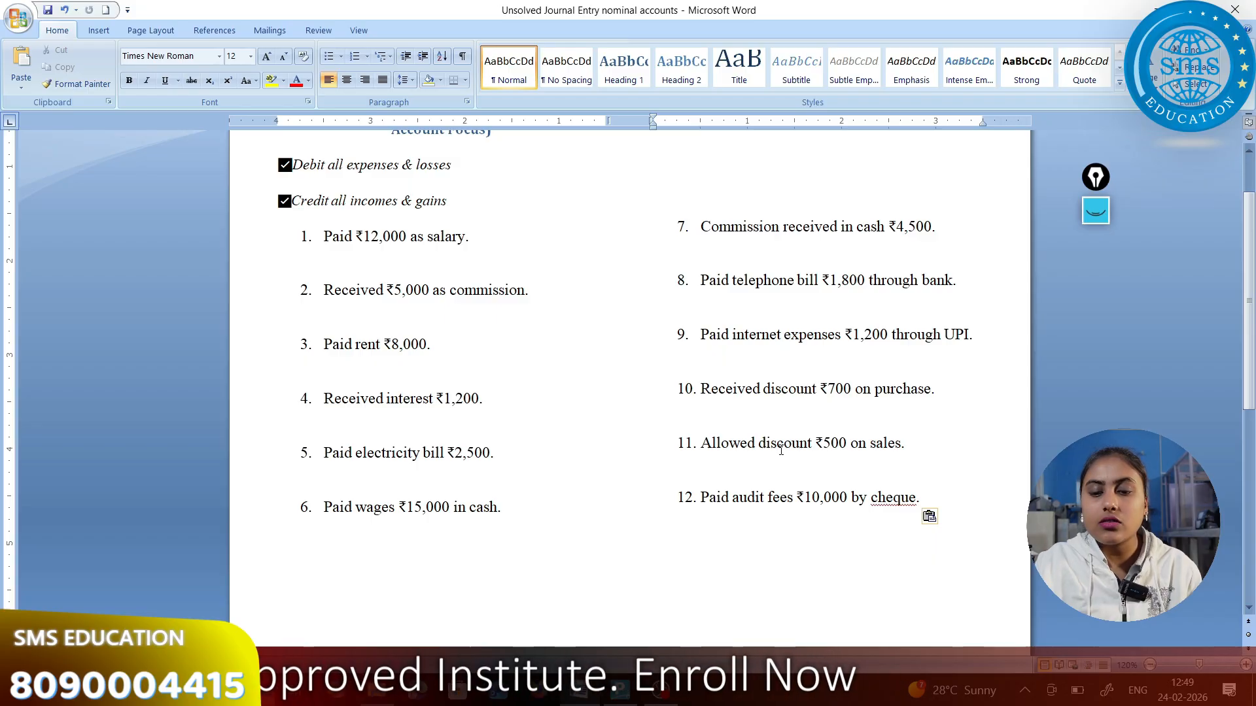
pyautogui.hotkey('alt', 'Tab')
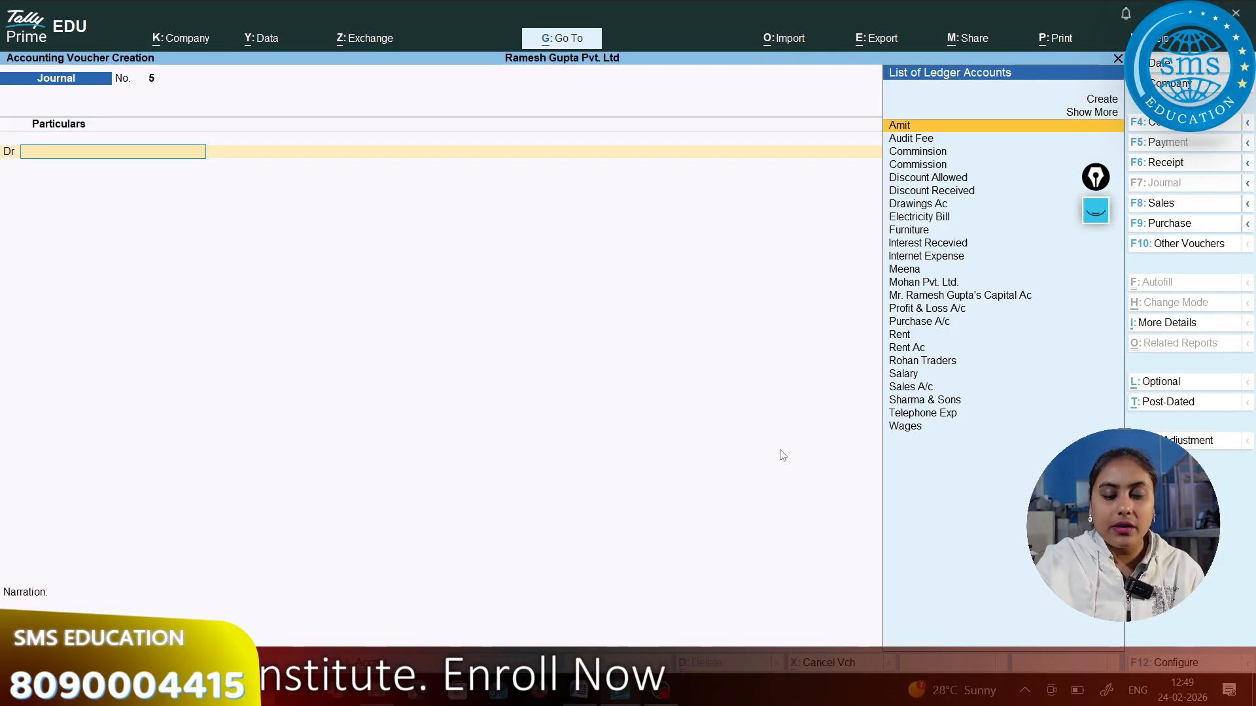
pyautogui.press('F5')
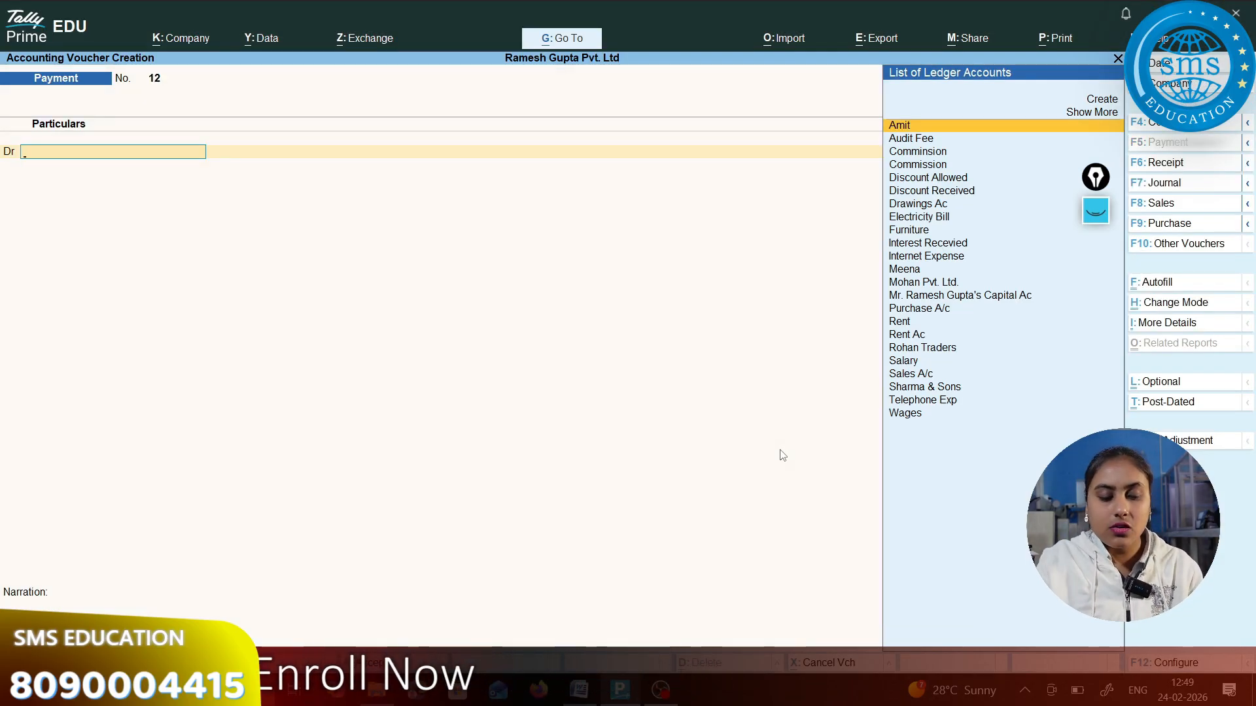
# Debit Audit Fee with 10,000 in the payment voucher, checking the amount against the Word question sheet.
pyautogui.write('Audi')
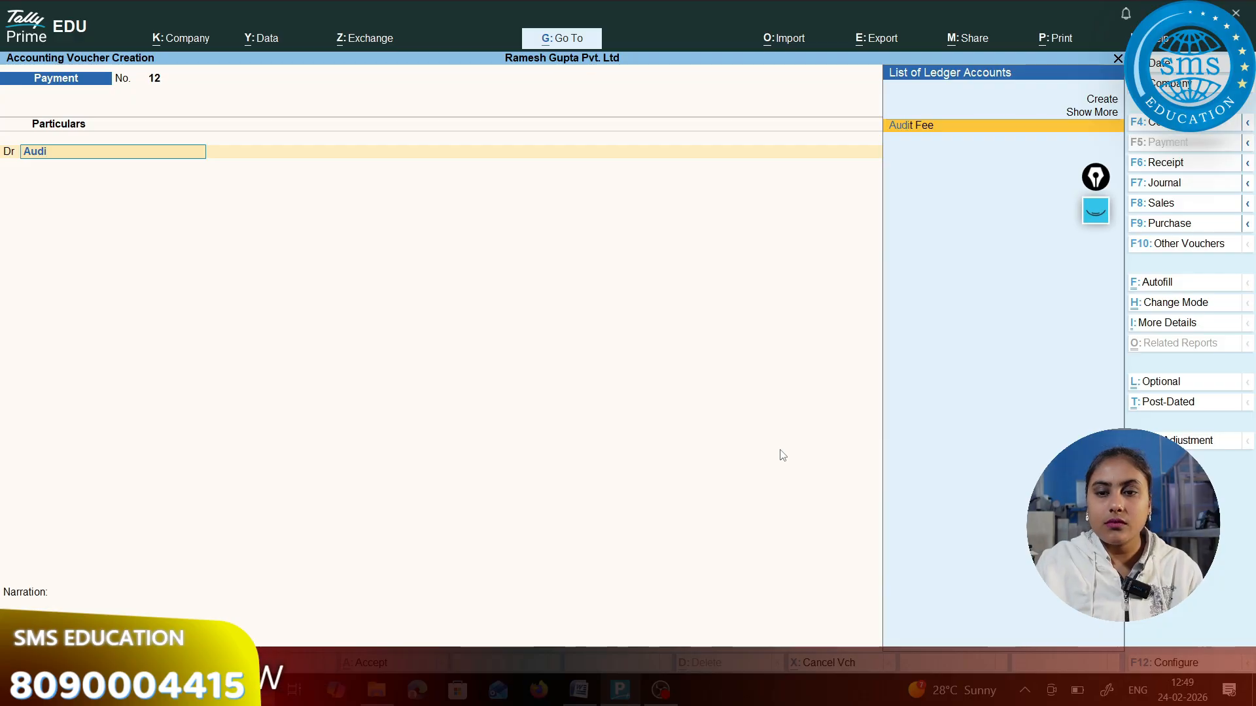
pyautogui.press('Return')
pyautogui.hotkey('alt', 'Tab')
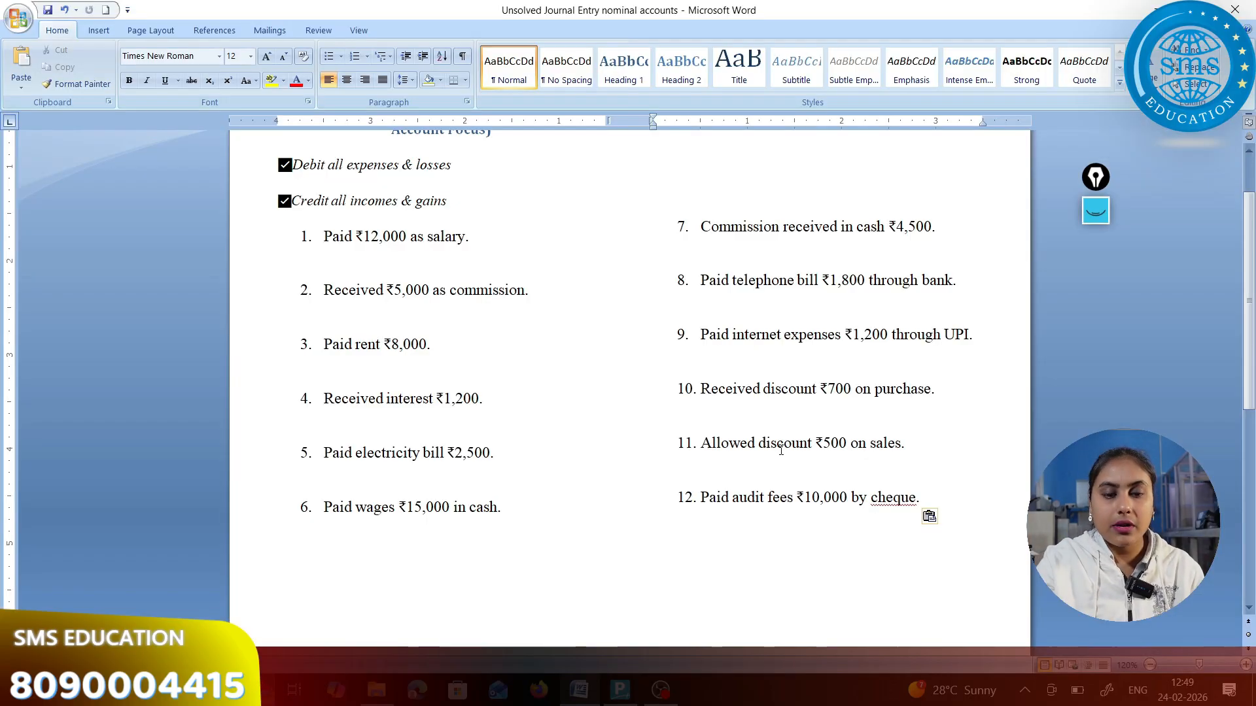
pyautogui.hotkey('alt', 'Tab')
pyautogui.write('1')
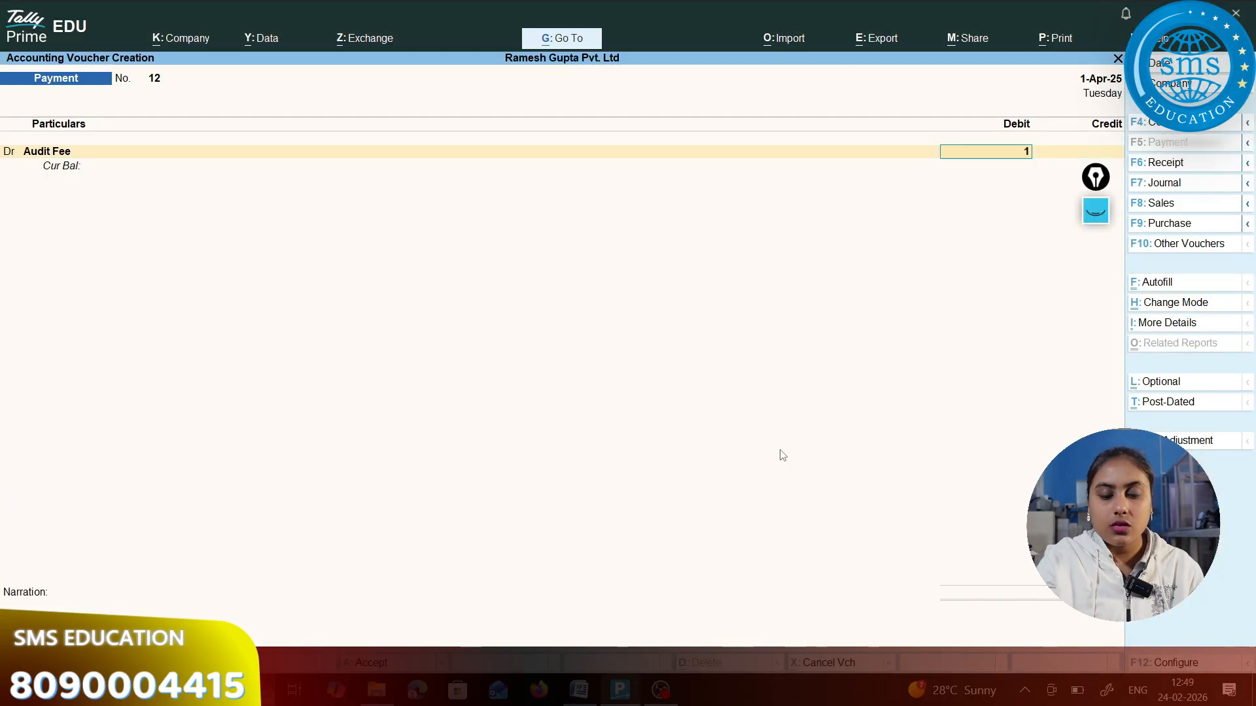
pyautogui.write('0000')
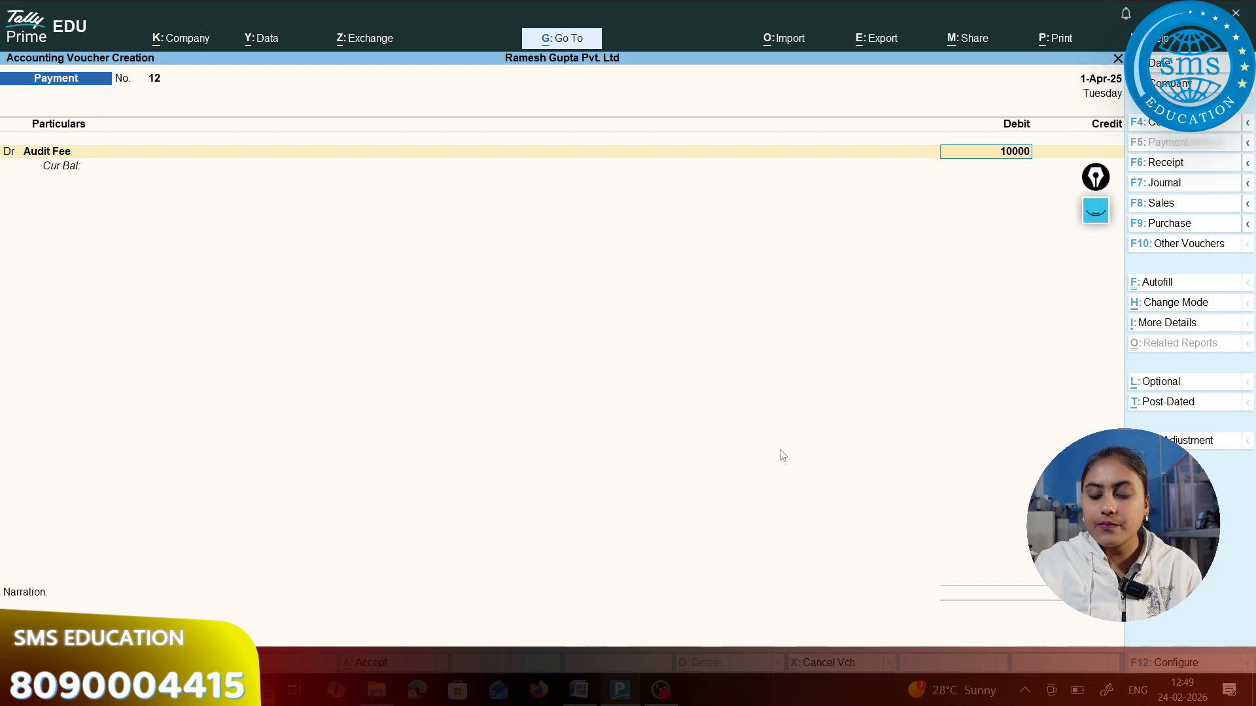
pyautogui.press('Return')
# Credit Hdfc Bank with 10,000 and save the payment voucher, accepting the default bank details and leaving the narration empty.
pyautogui.press('Return')
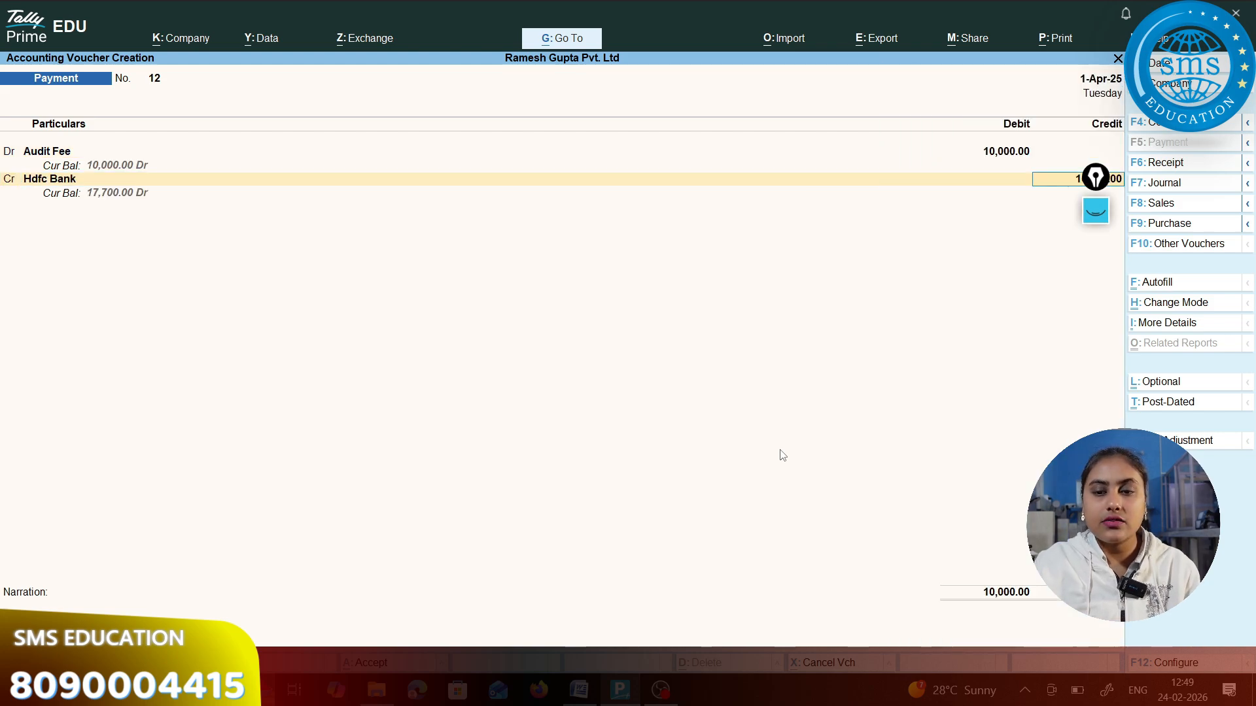
pyautogui.press('Return')
pyautogui.press('Return')
pyautogui.press('Return')
pyautogui.press('Return')
pyautogui.press('Return')
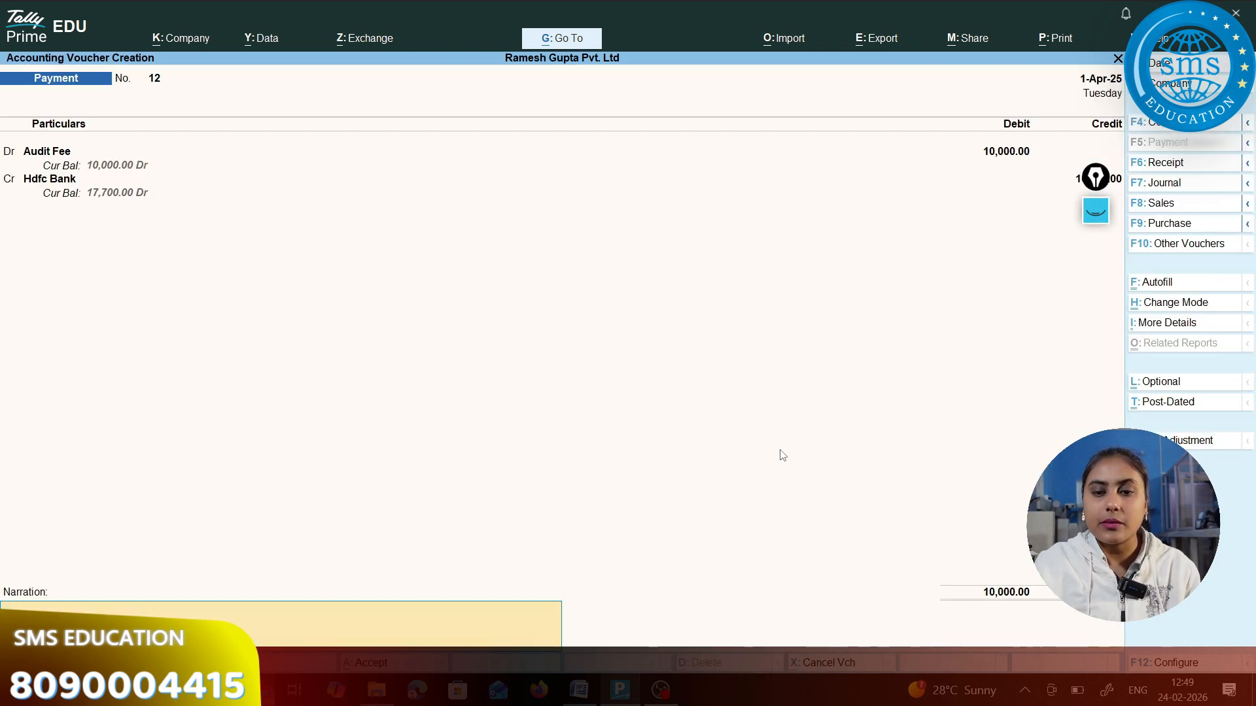
pyautogui.press('Return')
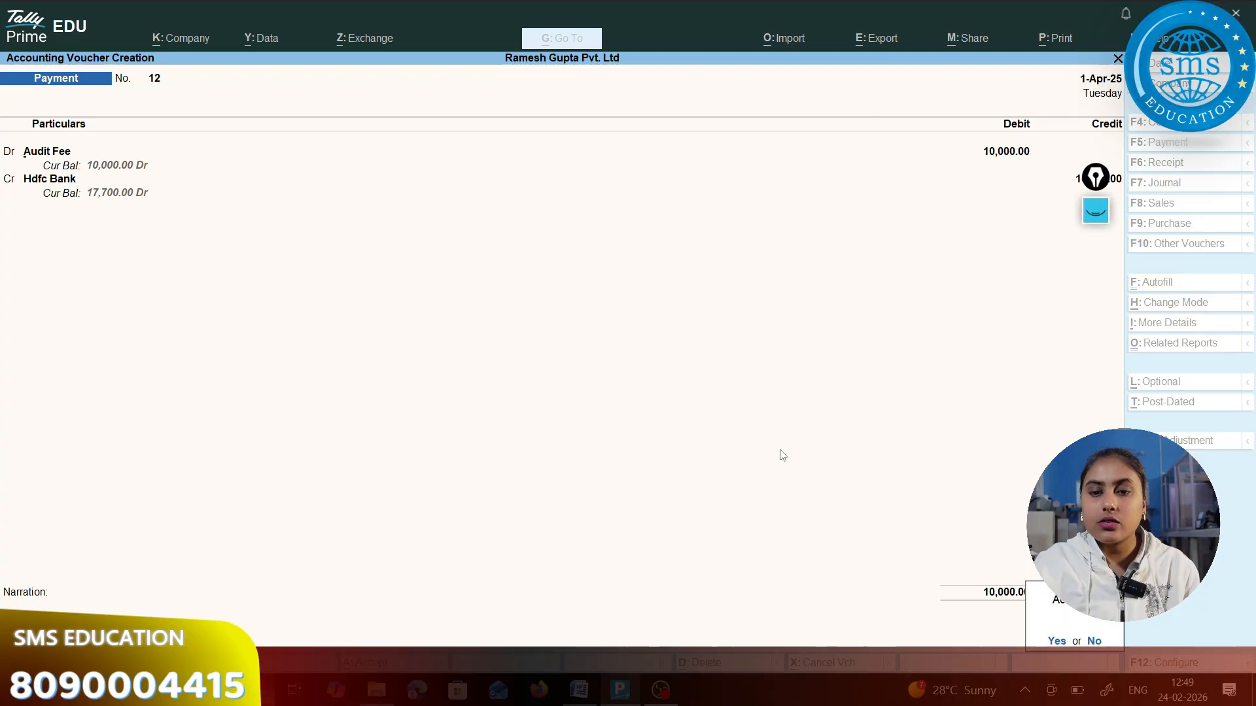
pyautogui.press('Return')
pyautogui.hotkey('alt', 'Tab')
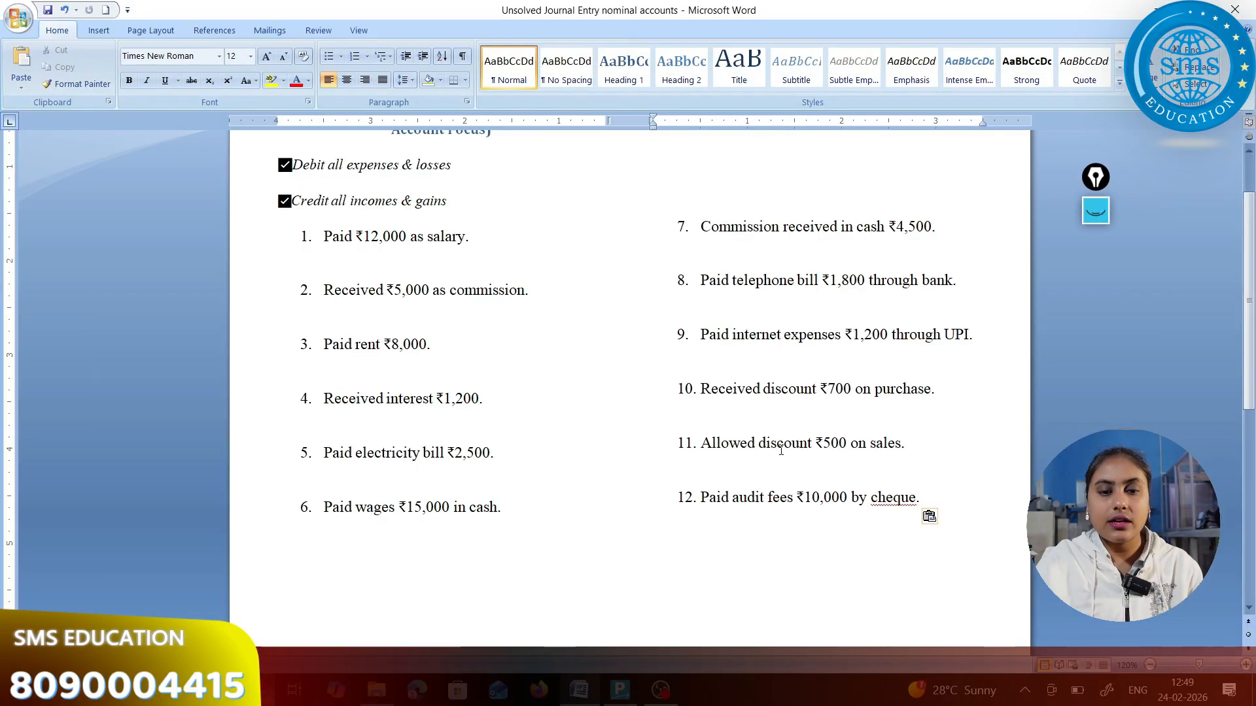
pyautogui.scroll(2, 863, 416)
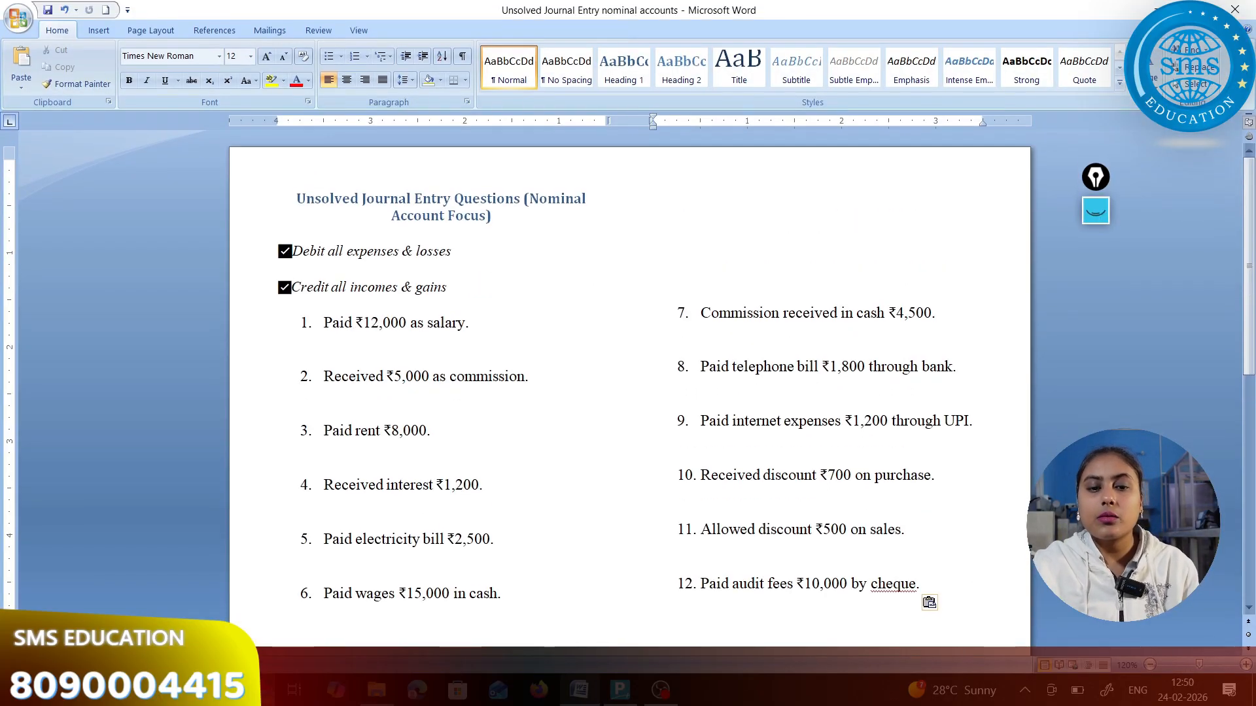
pyautogui.scroll(-2, 628, 392)
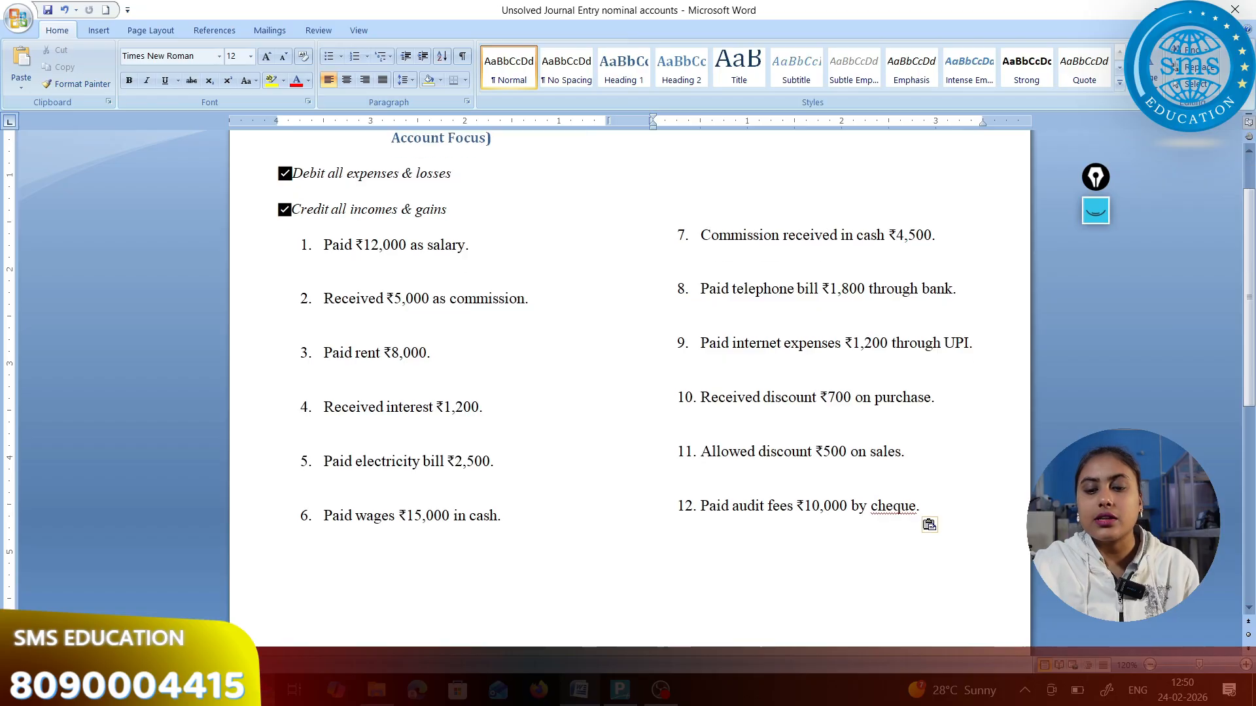
pyautogui.scroll(2, 627, 392)
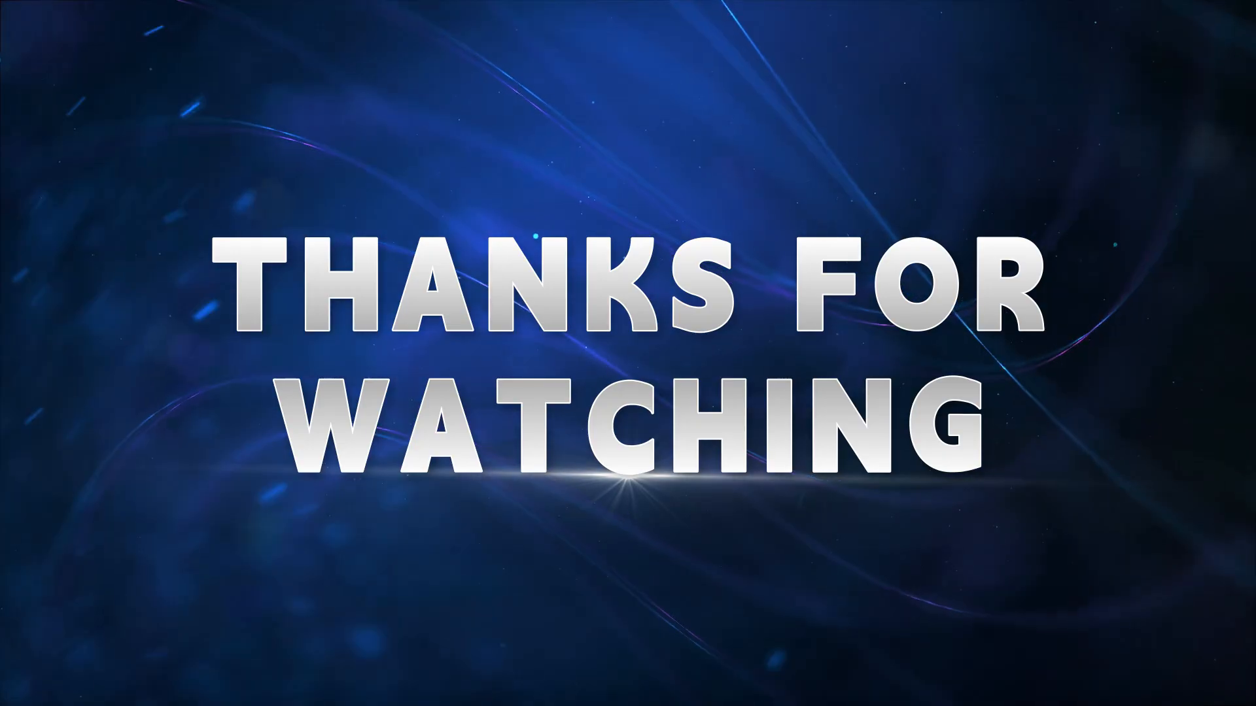